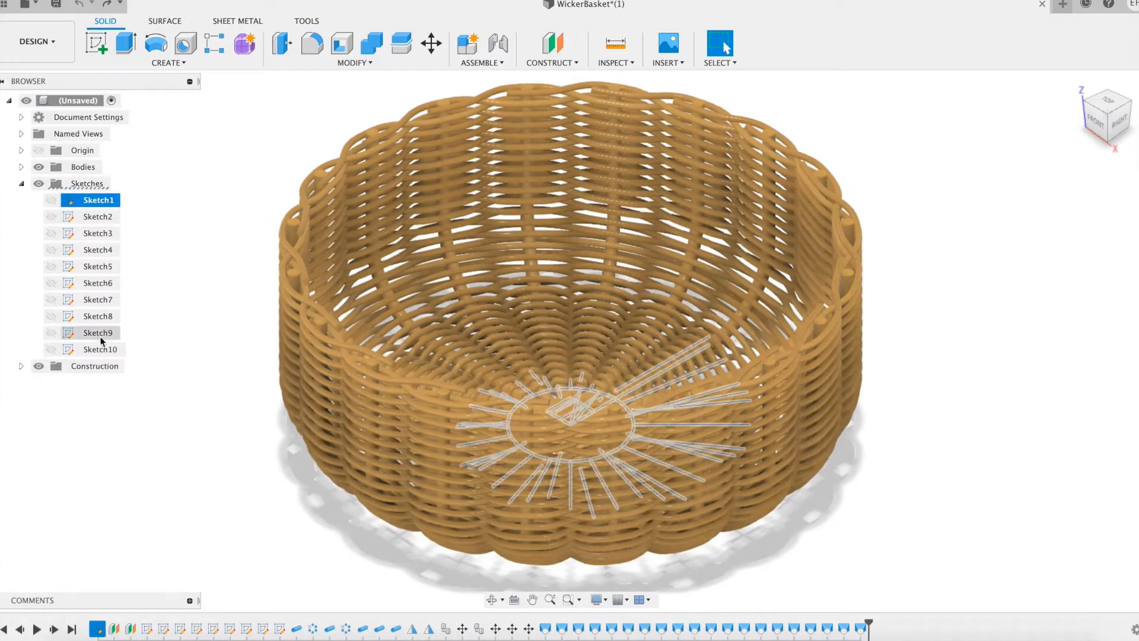
Show Sketch1 to Sketch9 and hide all bodies to examine the basket's underlying sketch geometry
left_click(97, 333, "shift")
right_click(98, 299)
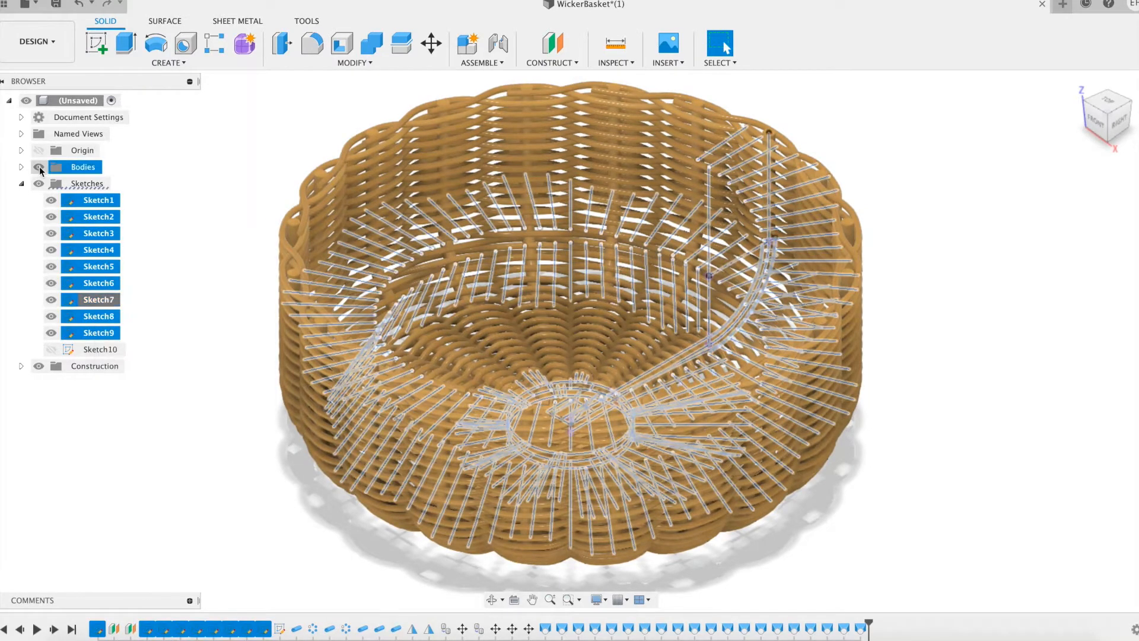
left_click(38, 168)
left_click(207, 204)
mouse_move(485, 336)
middle_mouse_down("shift")
mouse_move(435, 318)
mouse_move(504, 339)
mouse_move(491, 325)
mouse_move(487, 279)
mouse_move(491, 331)
middle_mouse_up("shift")
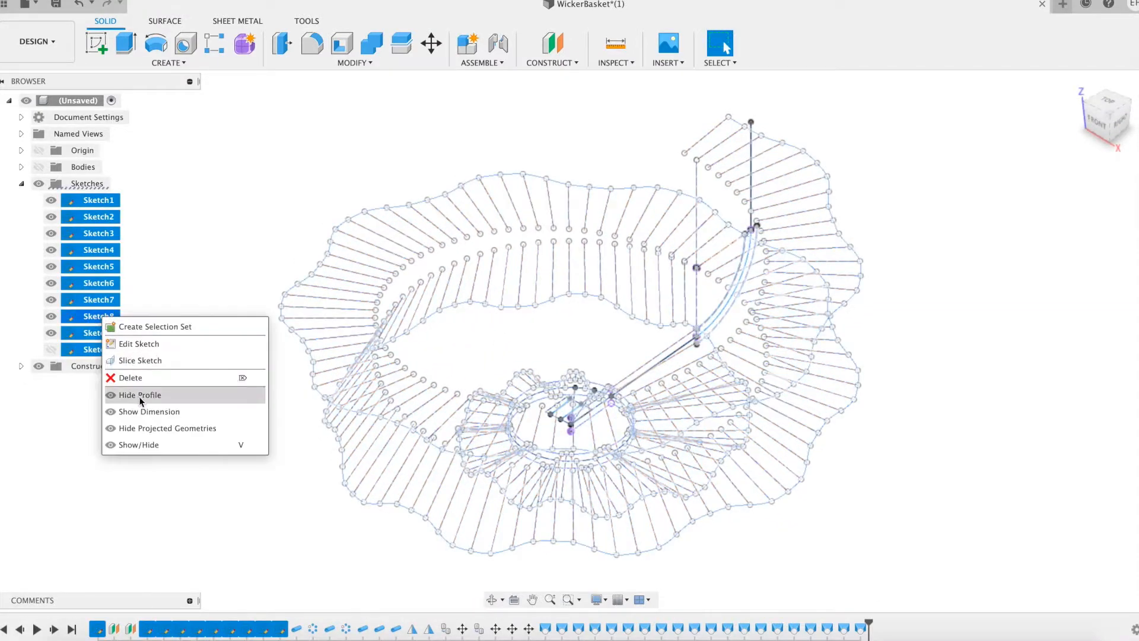
left_click(246, 237)
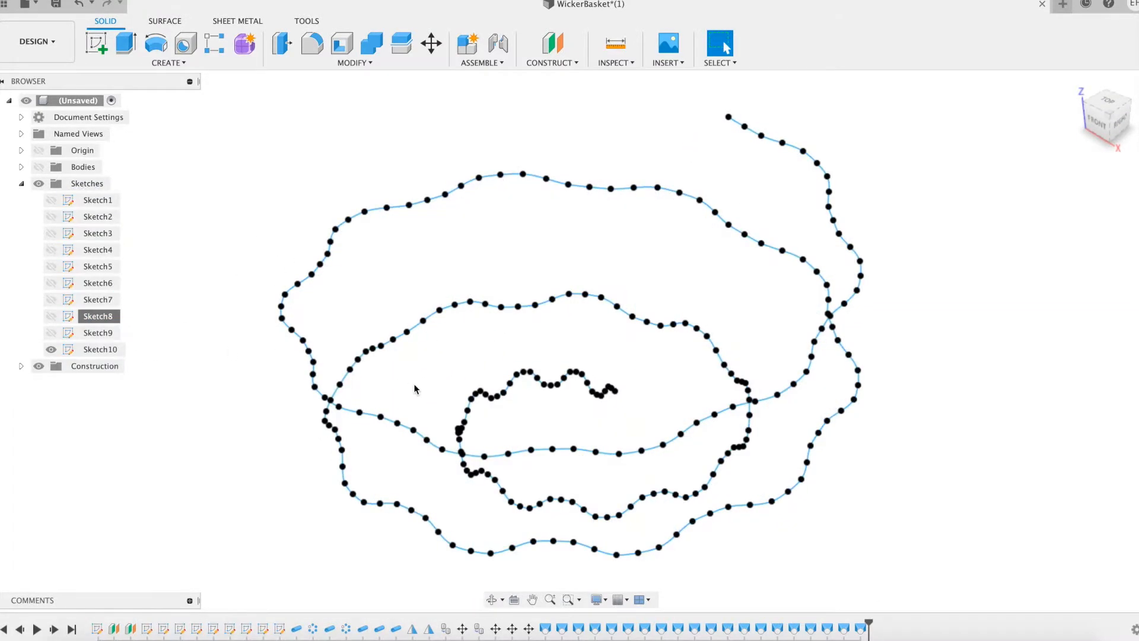
Open Sketch10 for editing to inspect its wavy weave spline, then review the design's parameters
right_click(92, 353)
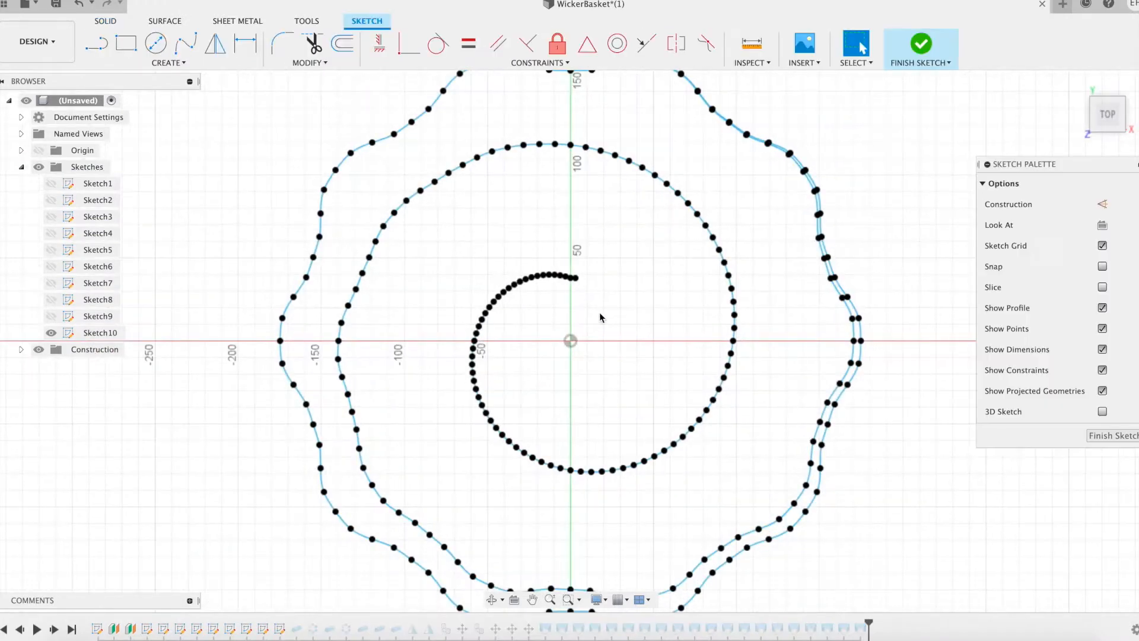
mouse_move(600, 318)
middle_mouse_down("shift")
mouse_move(621, 338)
mouse_move(649, 247)
mouse_move(587, 225)
middle_mouse_up("shift")
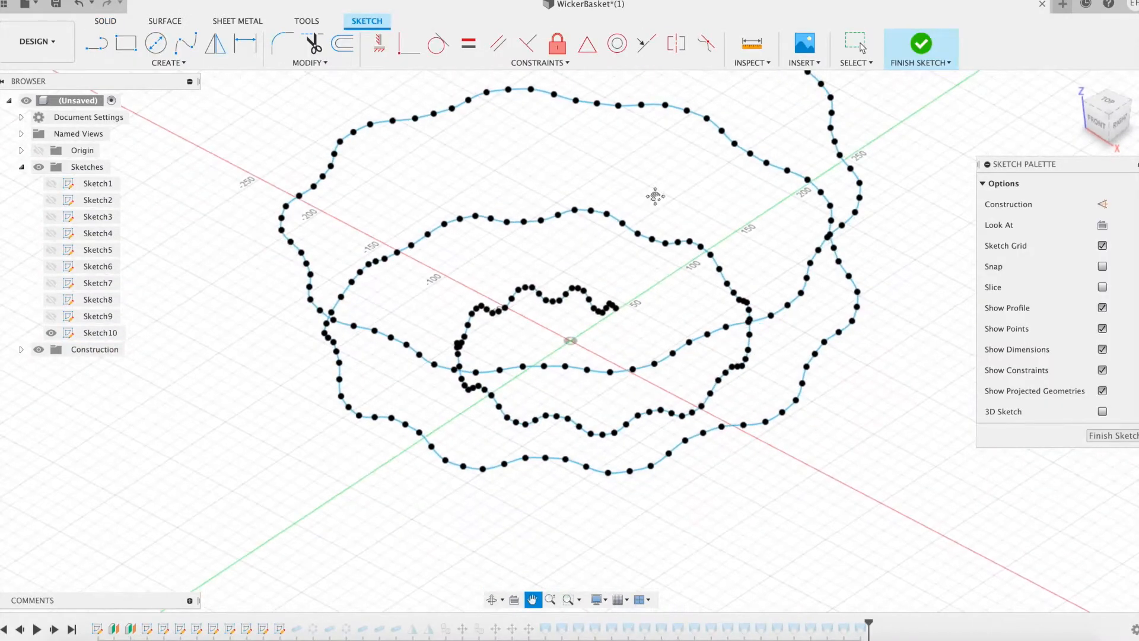
middle_click_drag(653, 196, 628, 278)
left_click(693, 210)
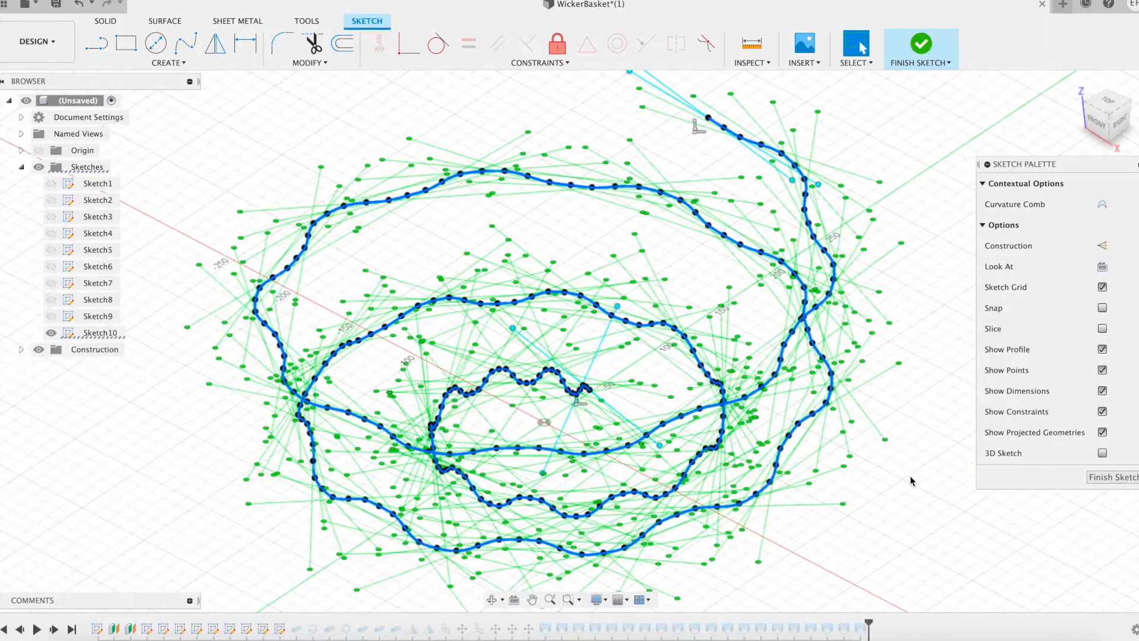
mouse_move(911, 480)
middle_mouse_down("shift")
mouse_move(860, 450)
mouse_move(855, 423)
mouse_move(895, 415)
mouse_move(931, 438)
mouse_move(947, 465)
mouse_move(908, 475)
mouse_move(916, 478)
middle_mouse_up("shift")
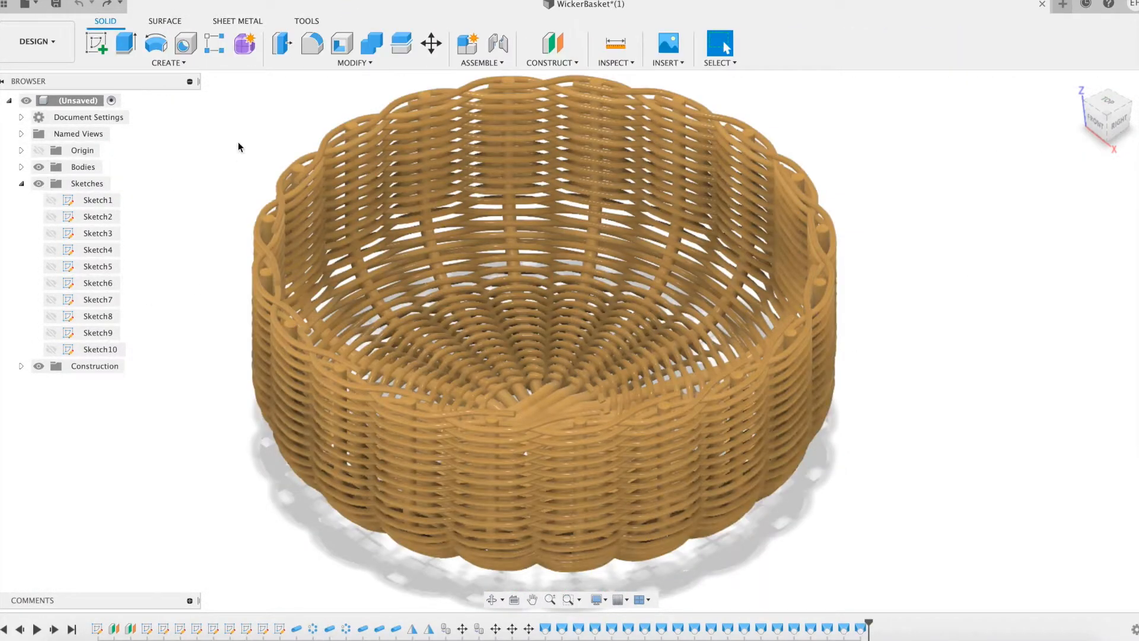
left_click(366, 64)
left_click(349, 357)
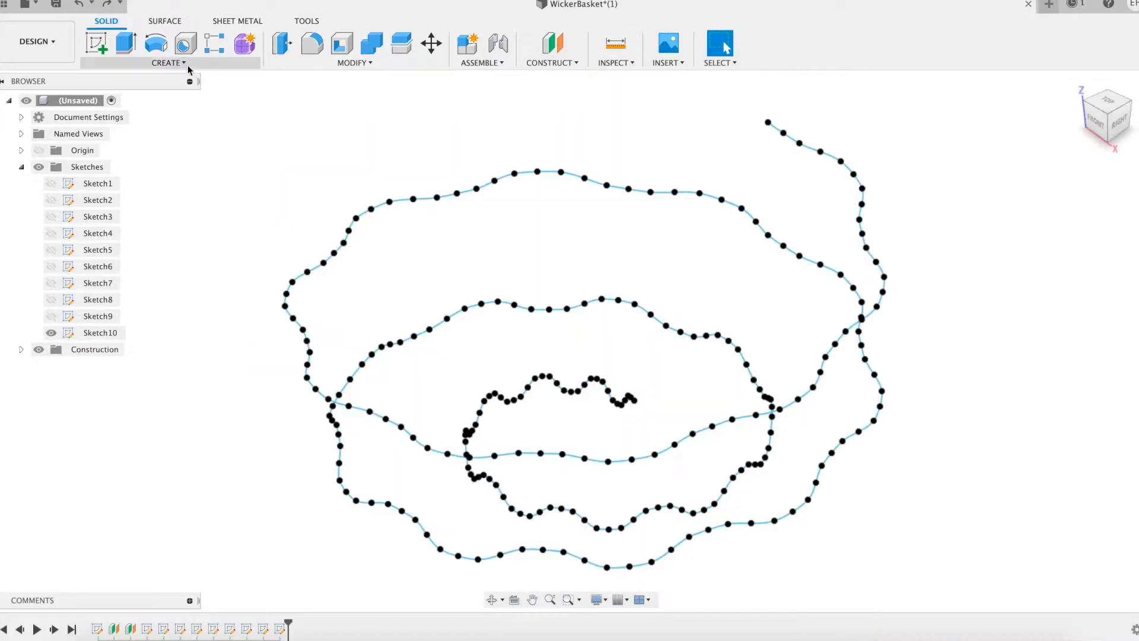
Create a circular pipe as a new body along the Sketch10 weave spline, with section size diaS
left_click(177, 63)
left_click(142, 343)
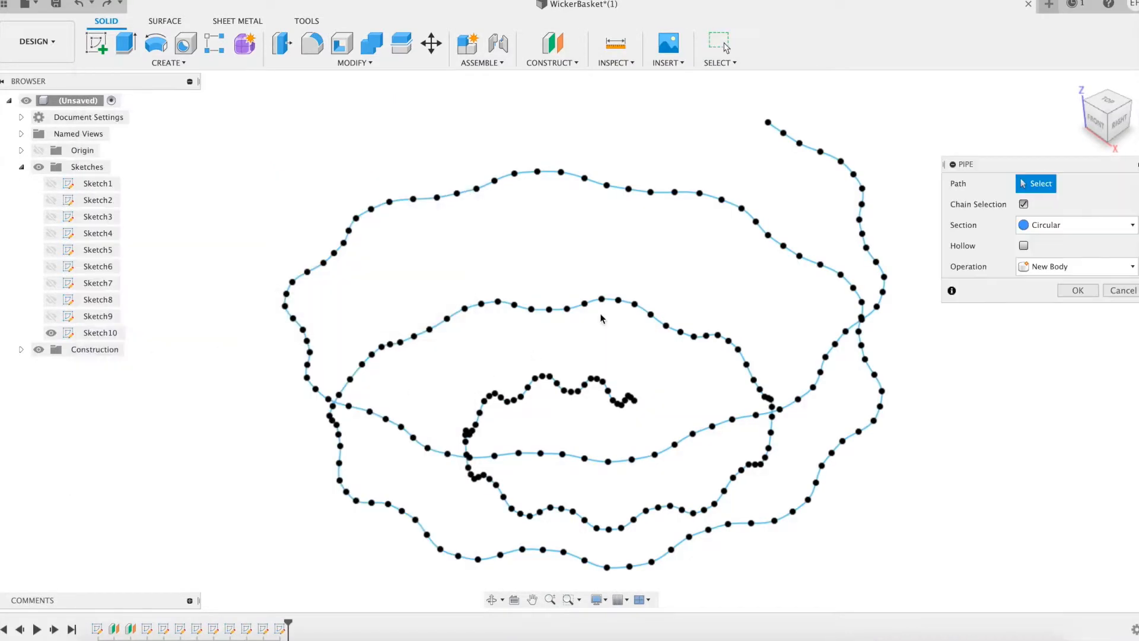
left_click(769, 236)
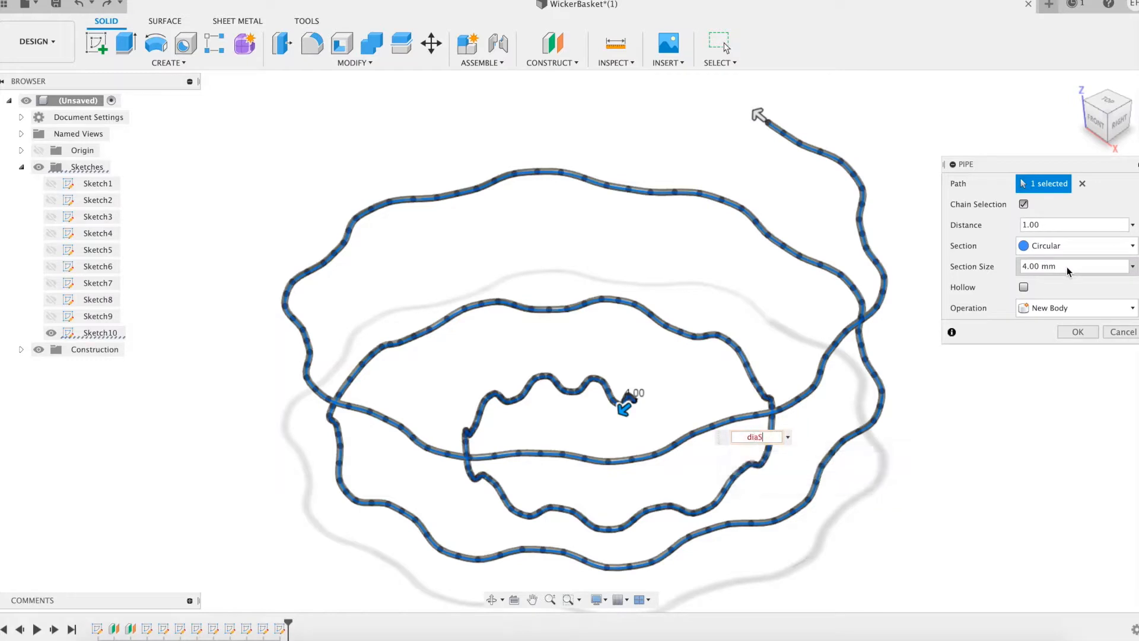
key("Return")
left_click_drag(1056, 170, 1023, 145)
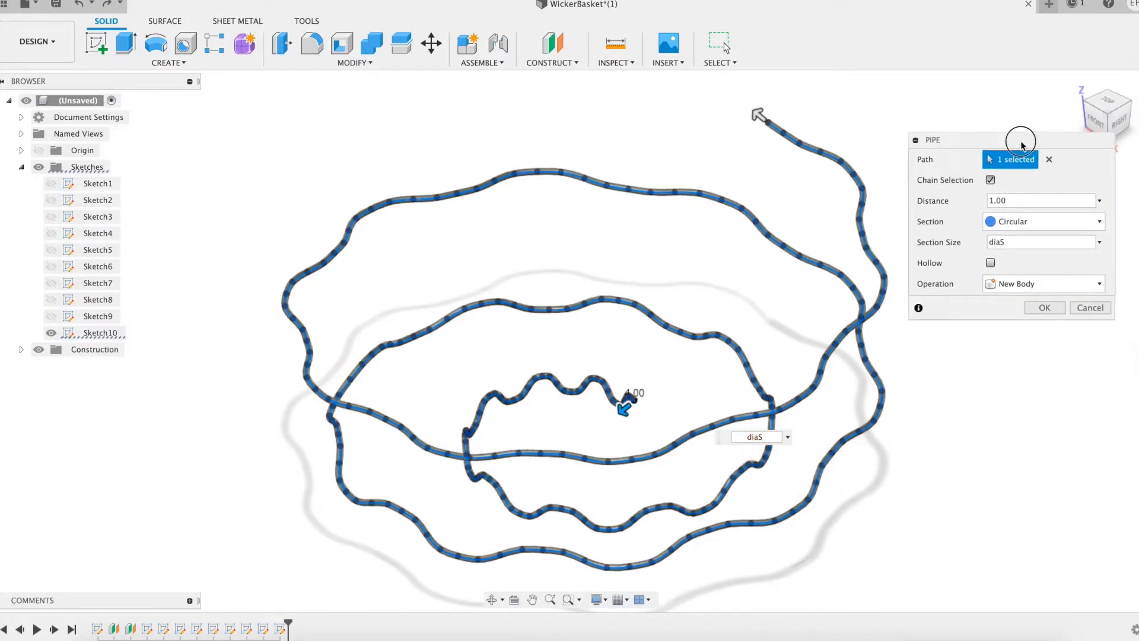
left_click(1045, 307)
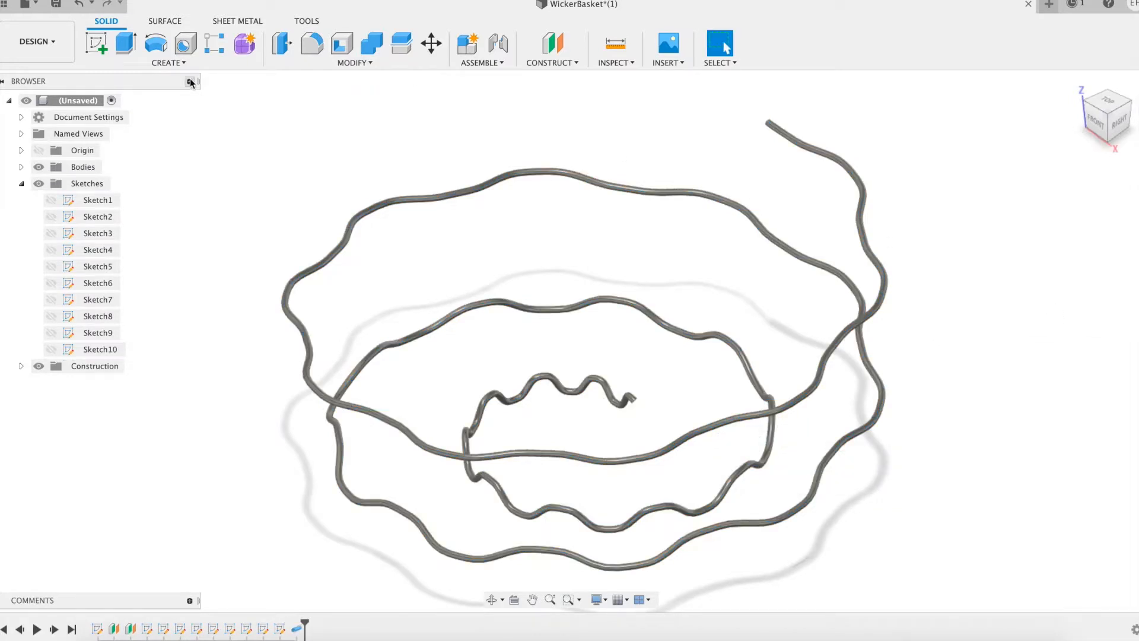
Circular-pattern the woven pipe body fully around the vertical Z axis, with quantity z
left_click(169, 63)
mouse_move(201, 356)
left_click(386, 371)
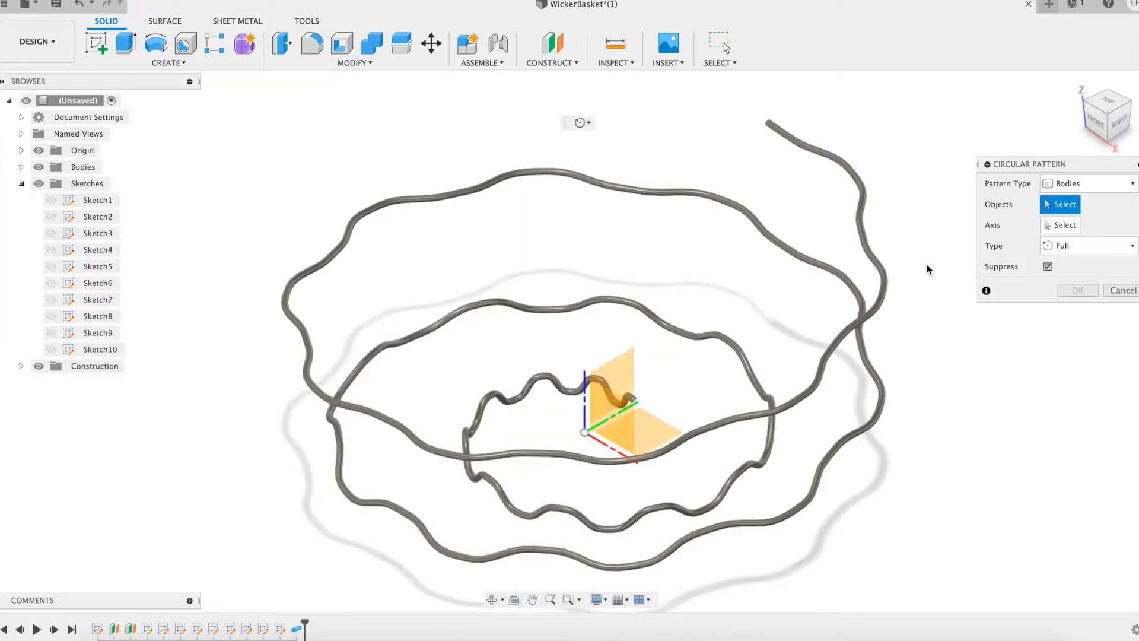
left_click(869, 251)
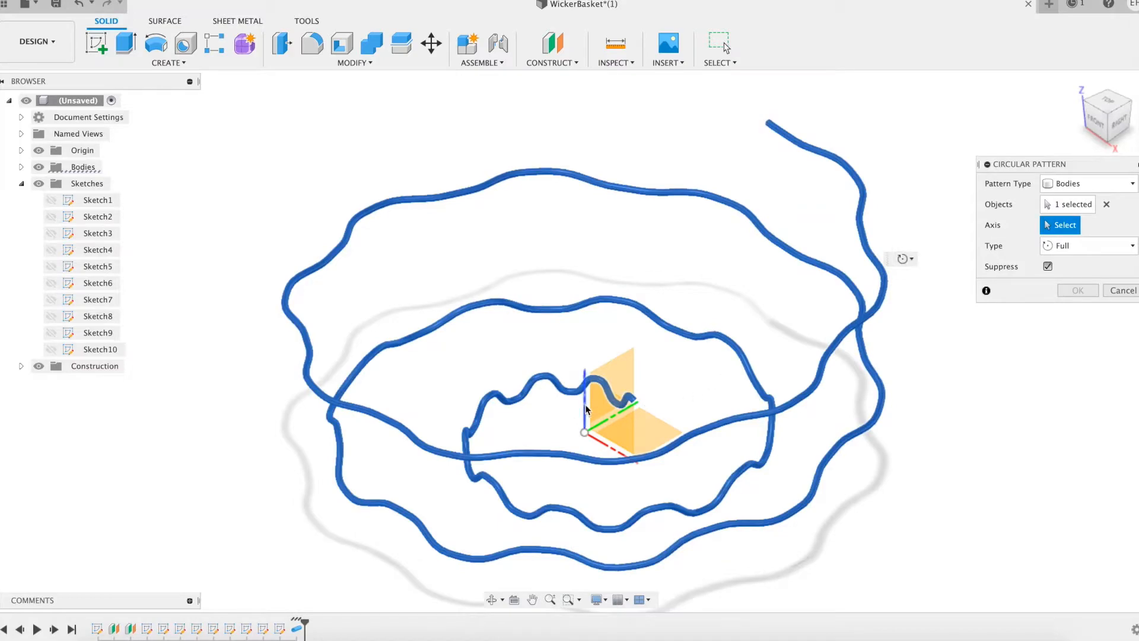
left_click(586, 408)
type("z")
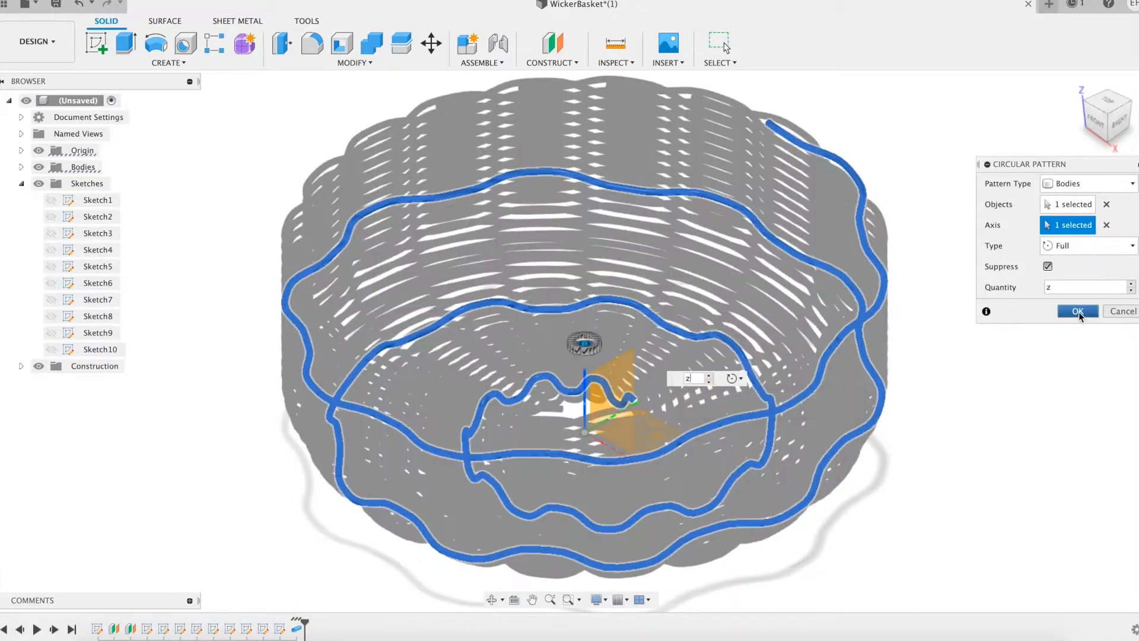
left_click(1079, 312)
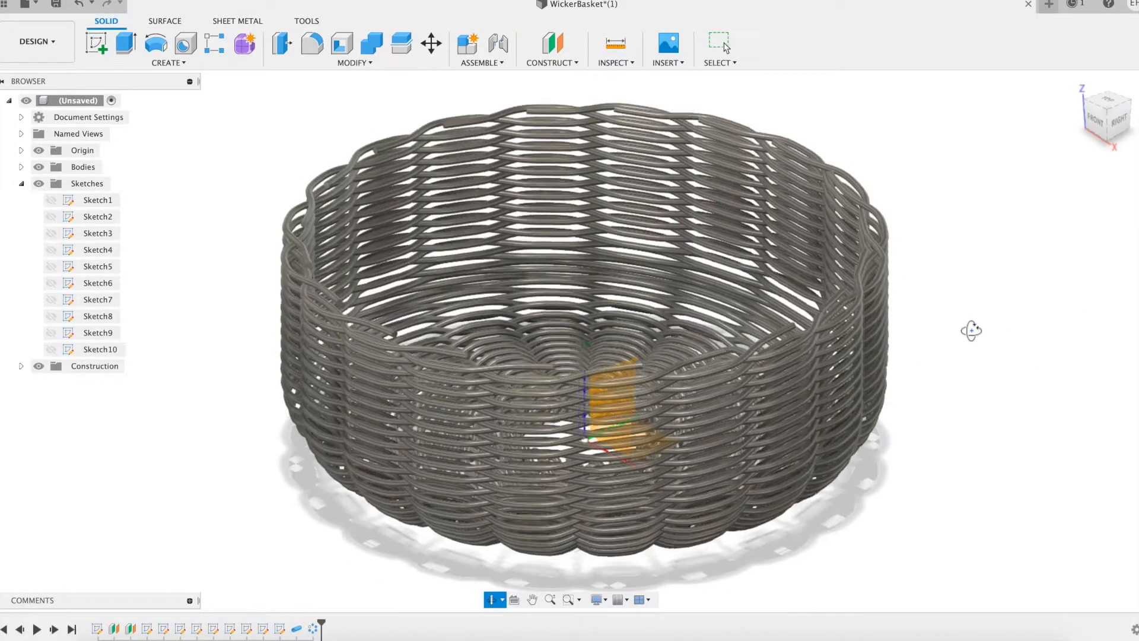
middle_click_drag(971, 330, 982, 345, "shift")
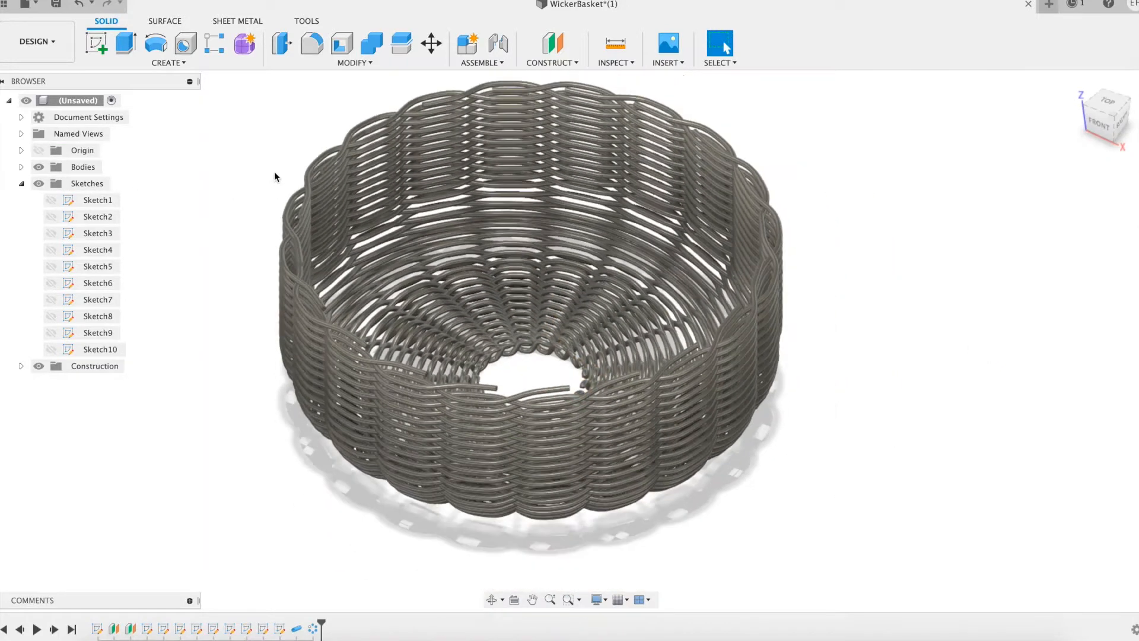
Hide all woven strand bodies, Body1 to Body20
middle_click_drag(275, 176, 236, 205, "shift")
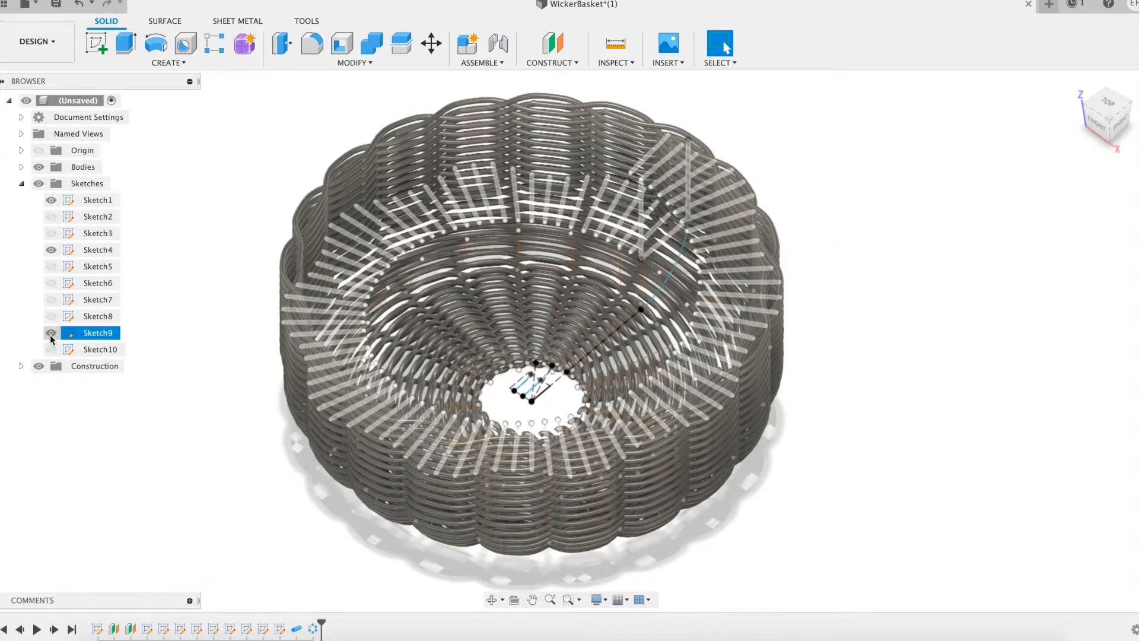
left_click(21, 166)
left_click(95, 183)
left_click(98, 499, "shift")
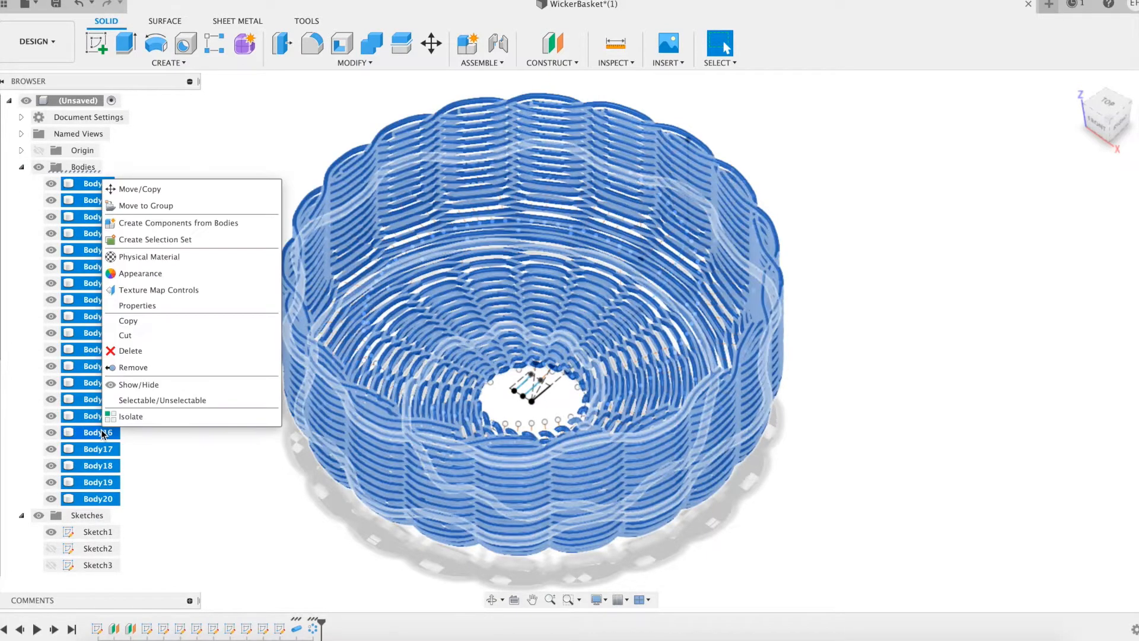
left_click(132, 384)
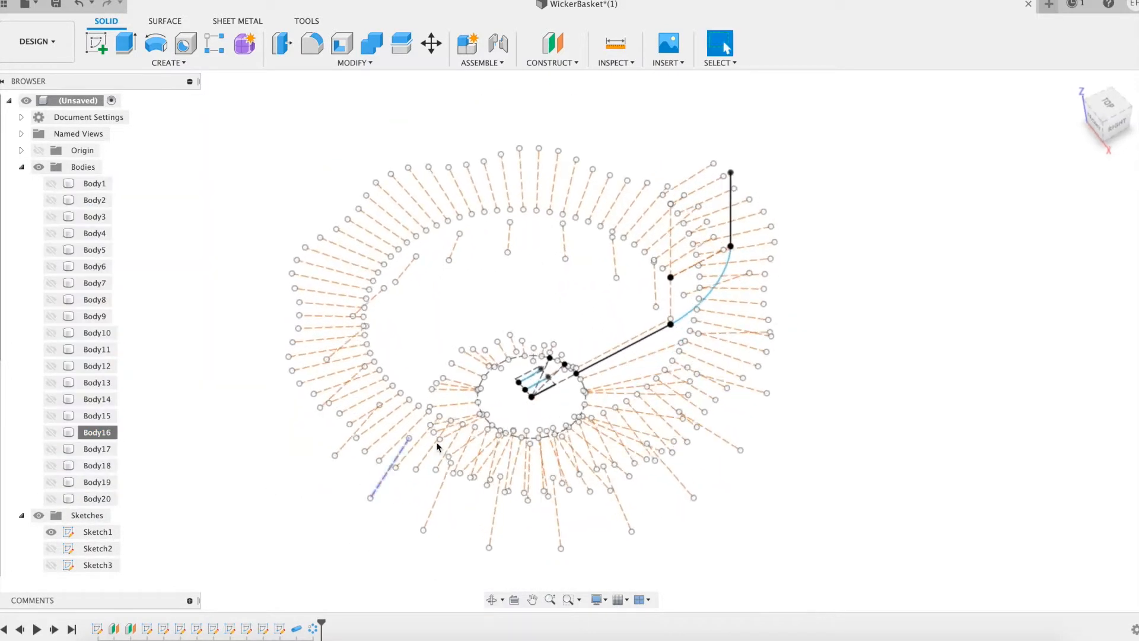
Create an 8 mm circular pipe as a new body along the spoke path in Sketch1, from base to rim
mouse_move(617, 289)
middle_mouse_down("shift")
mouse_move(633, 333)
mouse_move(629, 317)
middle_mouse_up("shift")
left_click(193, 64)
left_click(148, 344)
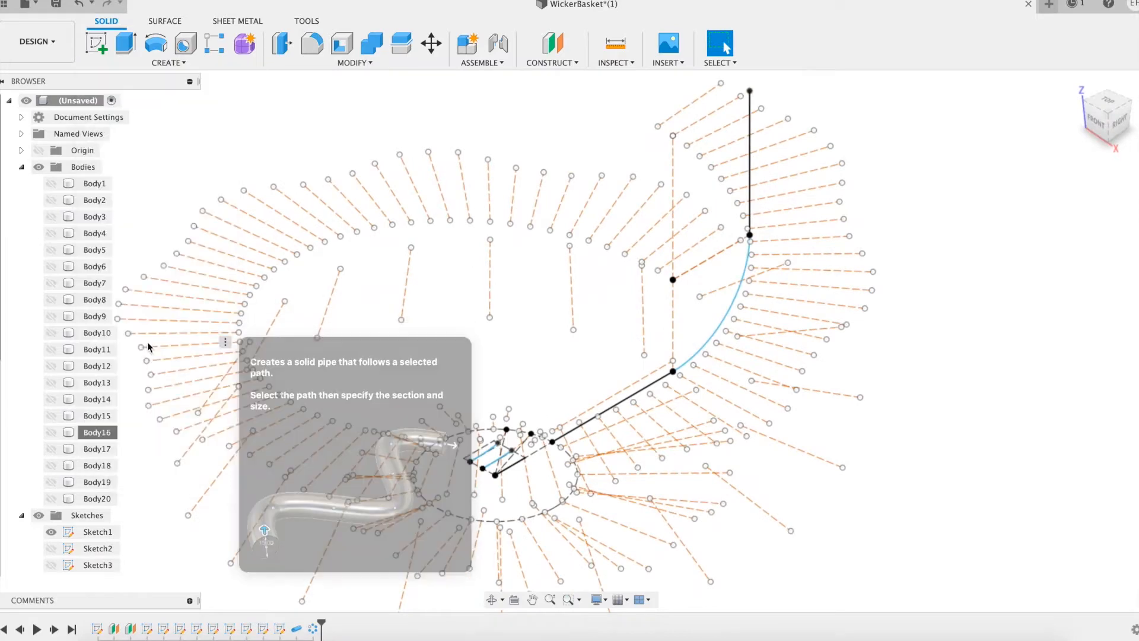
left_click(656, 382)
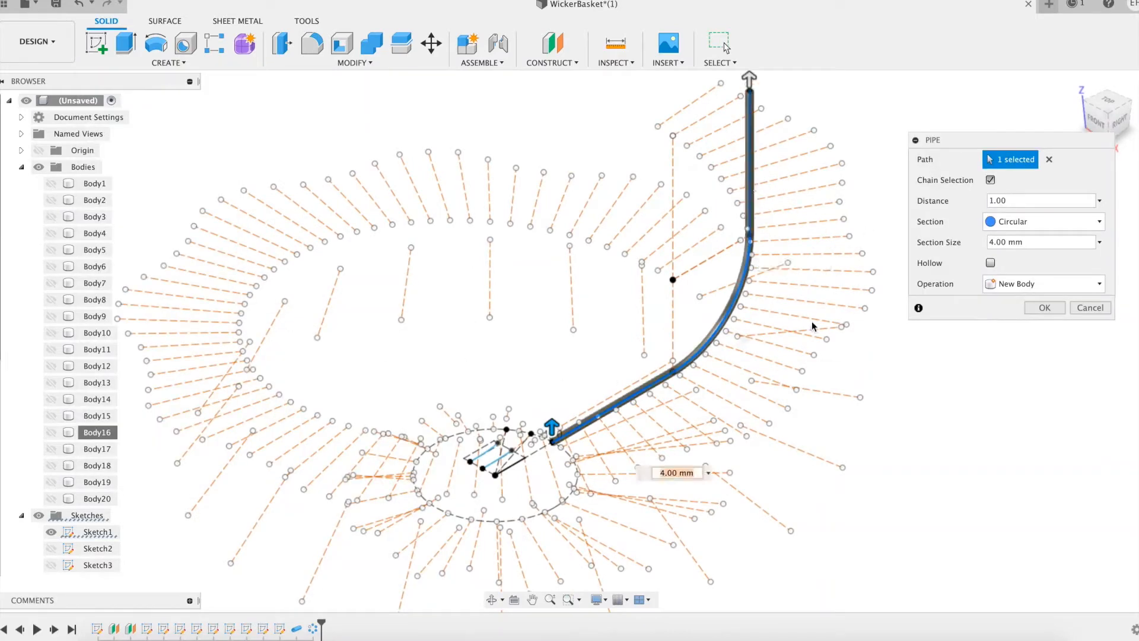
left_click(1044, 308)
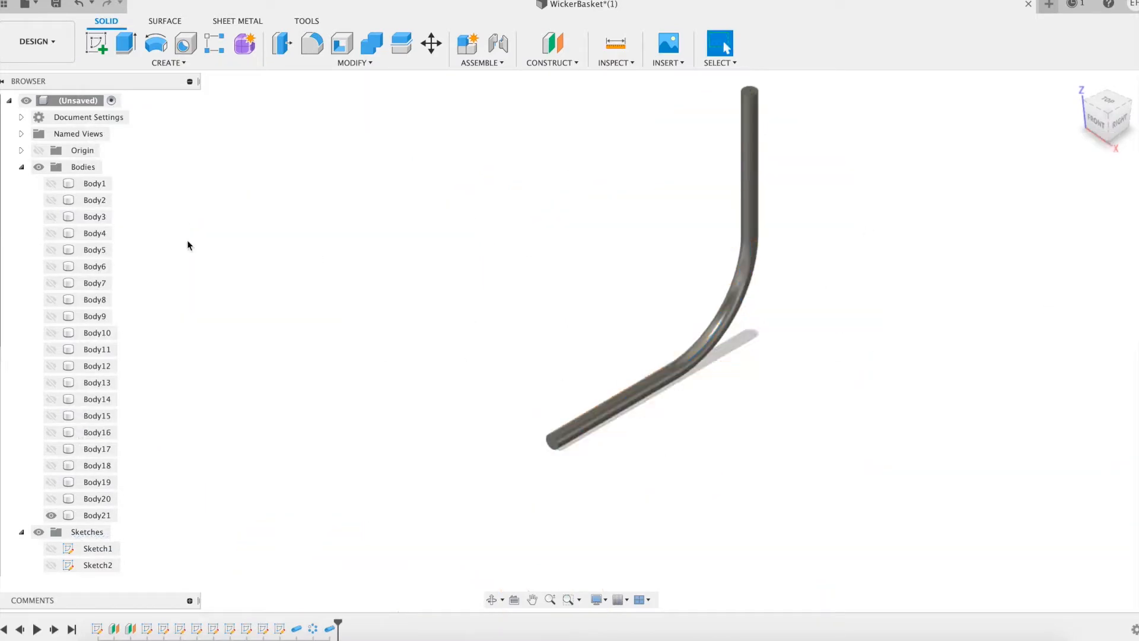
Circular-pattern the spoke body fully around the vertical Z axis, with quantity z
left_click(155, 64)
mouse_move(138, 356)
left_click(255, 369)
left_click(600, 417)
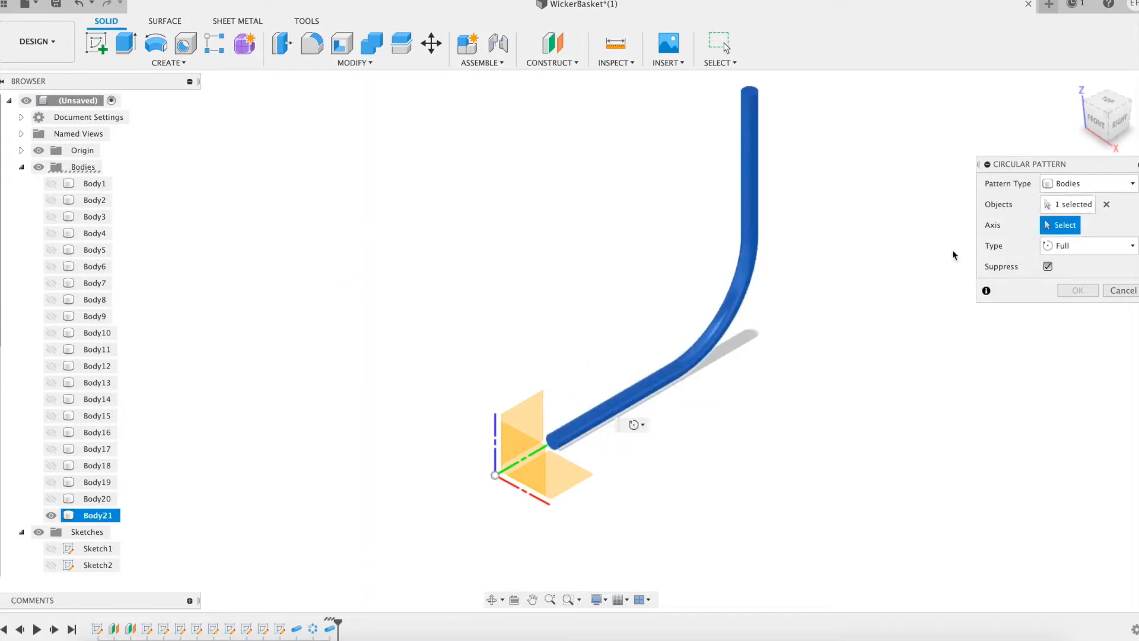
left_click(495, 422)
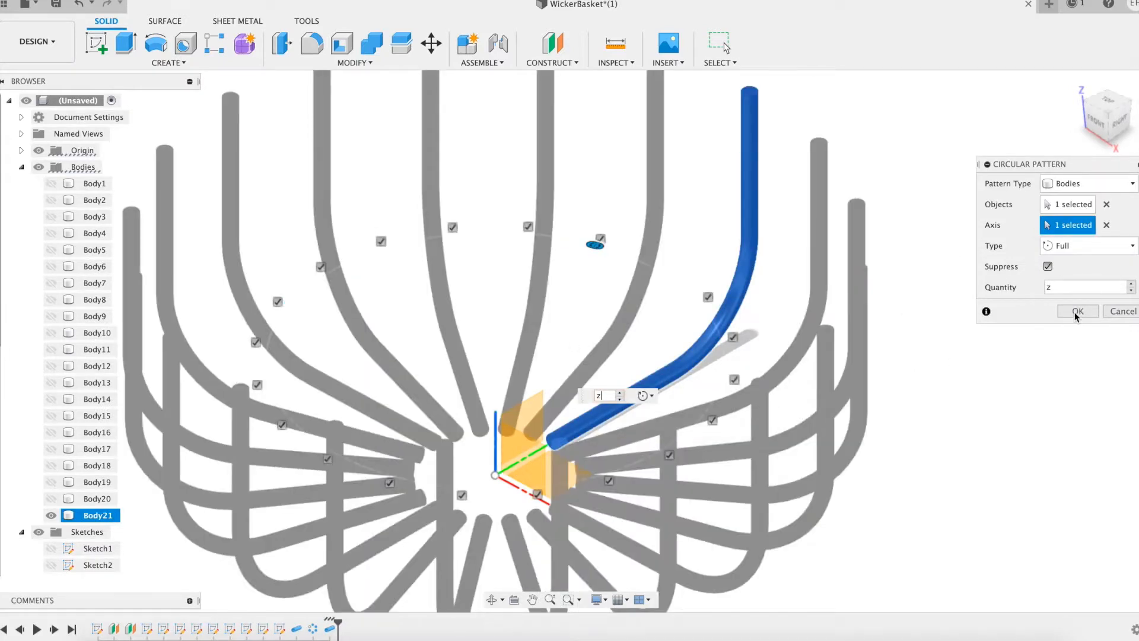
left_click(1067, 314)
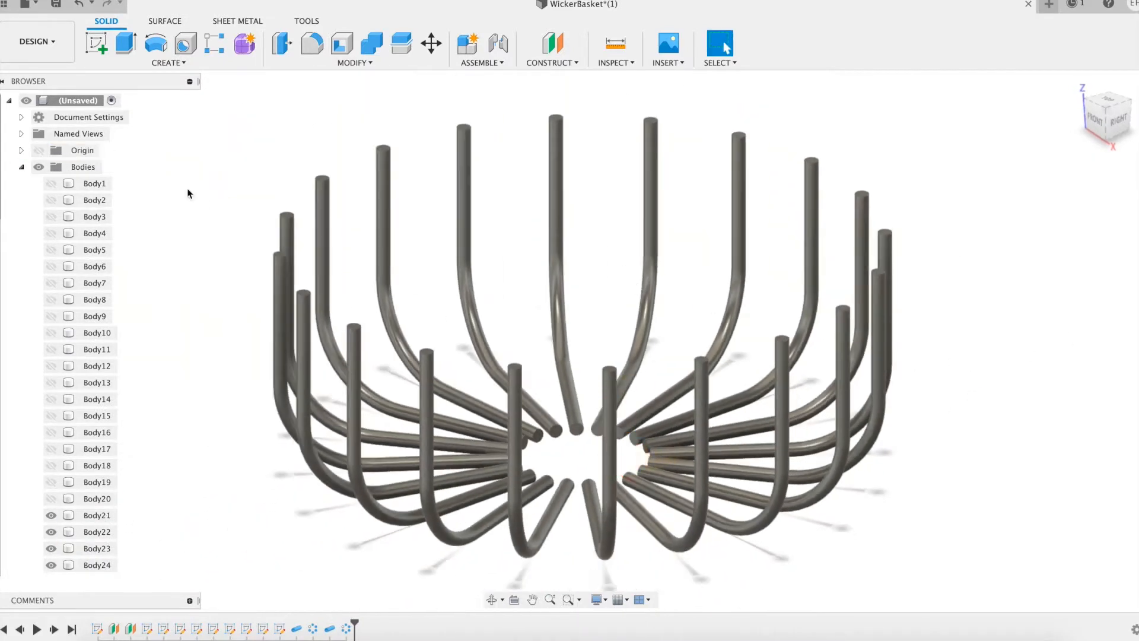
Show Body1 to Body20 again and examine the weave around the spokes and the opening in the base
middle_click_drag(188, 189, 199, 209, "shift")
left_click(94, 498)
left_click(94, 184, "shift")
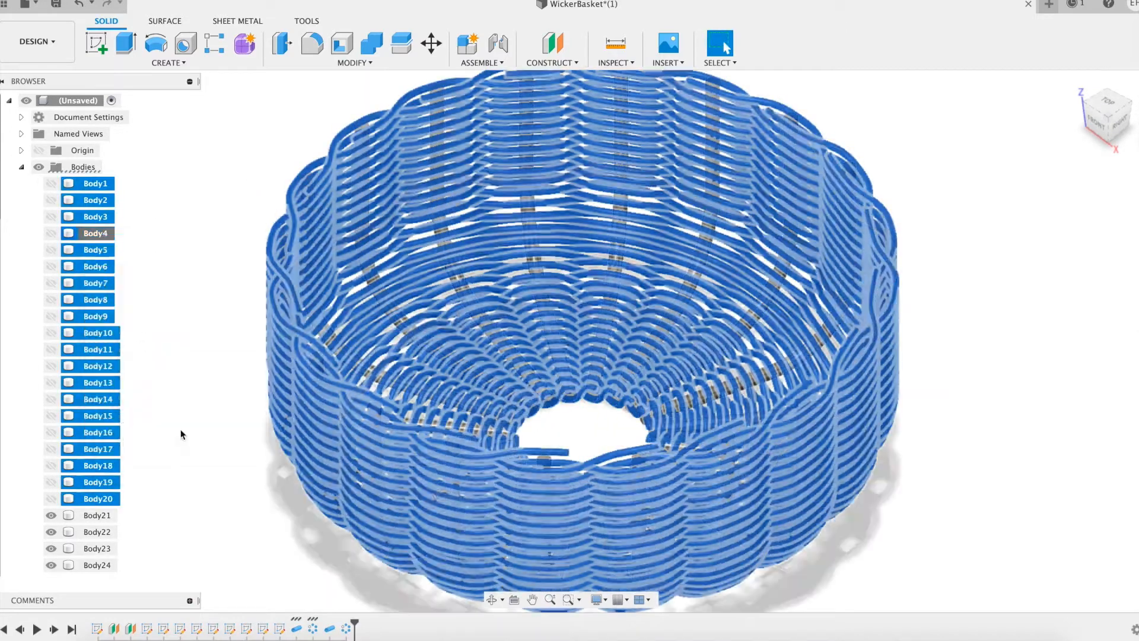
key("v")
left_click(964, 387)
middle_click_drag(972, 399, 613, 383, "shift")
scroll(614, 404, "up", 5)
middle_click_drag(620, 331, 620, 290)
mouse_move(620, 291)
middle_mouse_down("shift")
mouse_move(614, 348)
mouse_move(617, 303)
middle_mouse_up("shift")
Hide the woven strand bodies Body1 to Body20 and show Sketch1
left_click(97, 187)
left_click(96, 500, "shift")
right_click(105, 405)
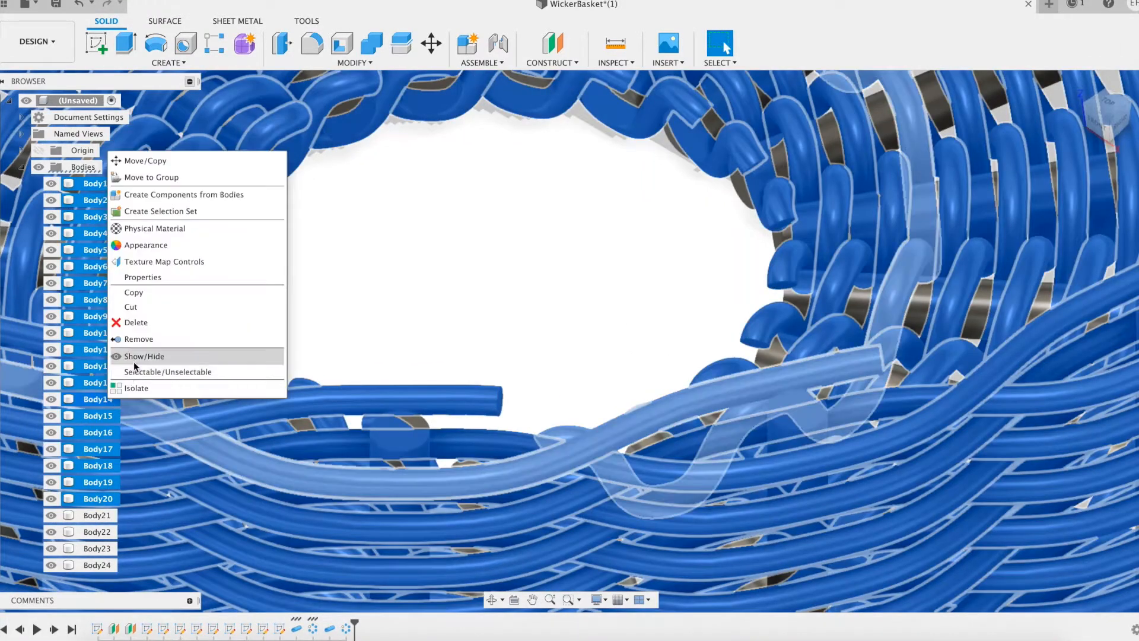
left_click(134, 358)
left_click(22, 167)
left_click(51, 201)
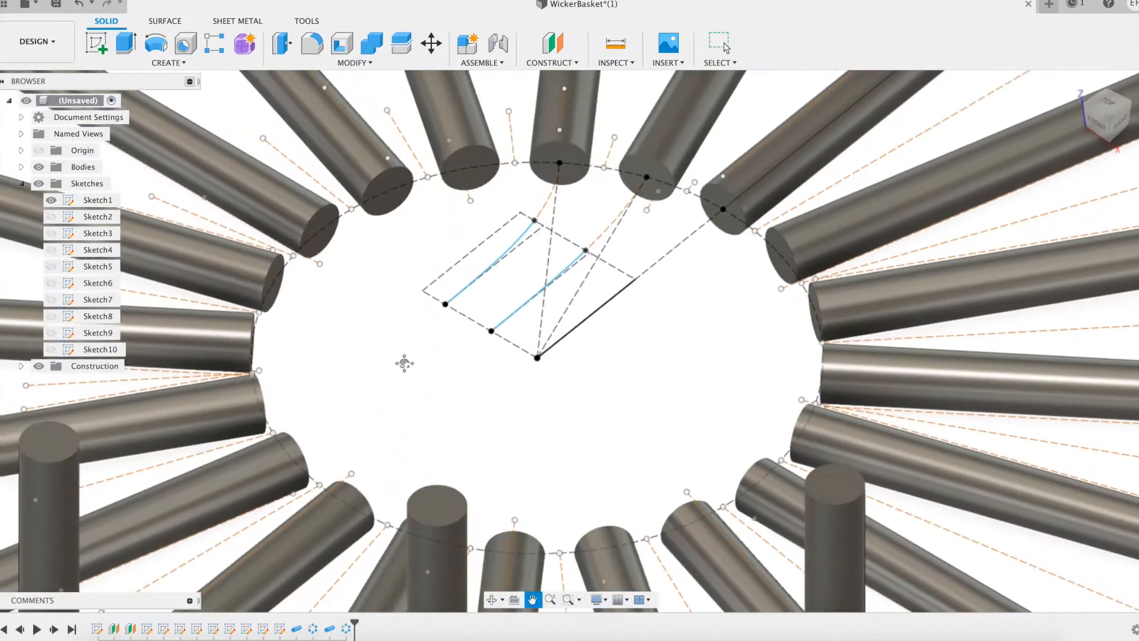
Create an 8 mm circular pipe as a new body along the short straight line inside the base opening
left_click(169, 62)
left_click(577, 324)
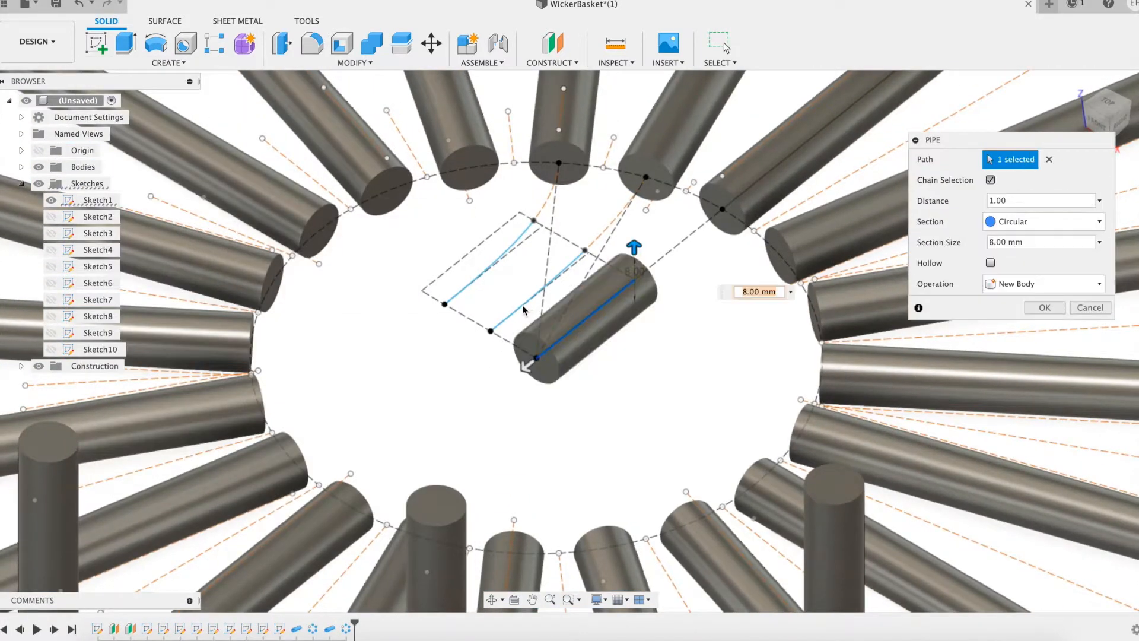
mouse_move(419, 362)
middle_mouse_down("shift")
mouse_move(442, 368)
mouse_move(428, 403)
middle_mouse_up("shift")
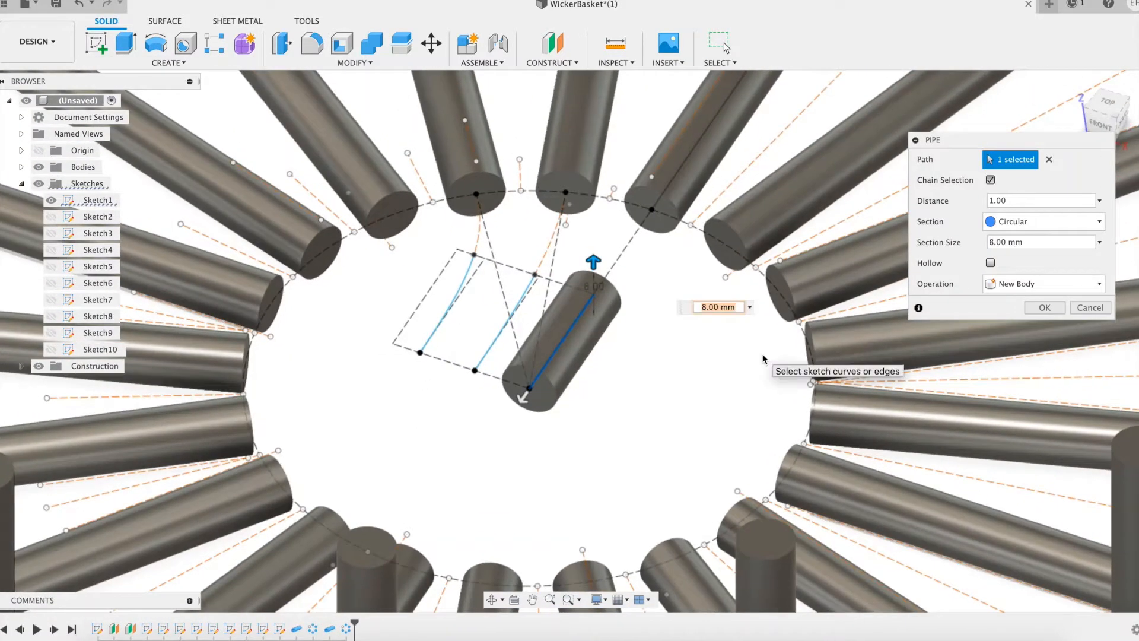
left_click(1045, 308)
Create a circular pipe with section size diaR along the middle curve, beside the straight pipe in the base opening
left_click(513, 418)
left_click(481, 360)
type("diaR")
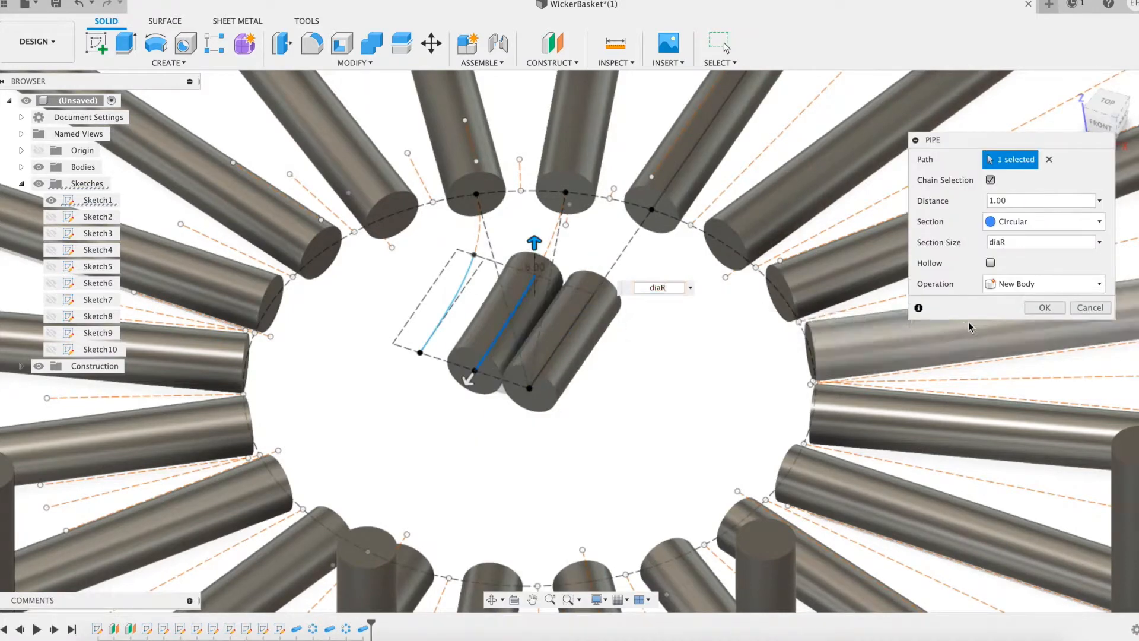
left_click(1045, 308)
Create a circular pipe with section size diaR along the remaining outer curve in the base opening, and hide Sketch1
middle_click_drag(725, 412, 554, 375, "shift")
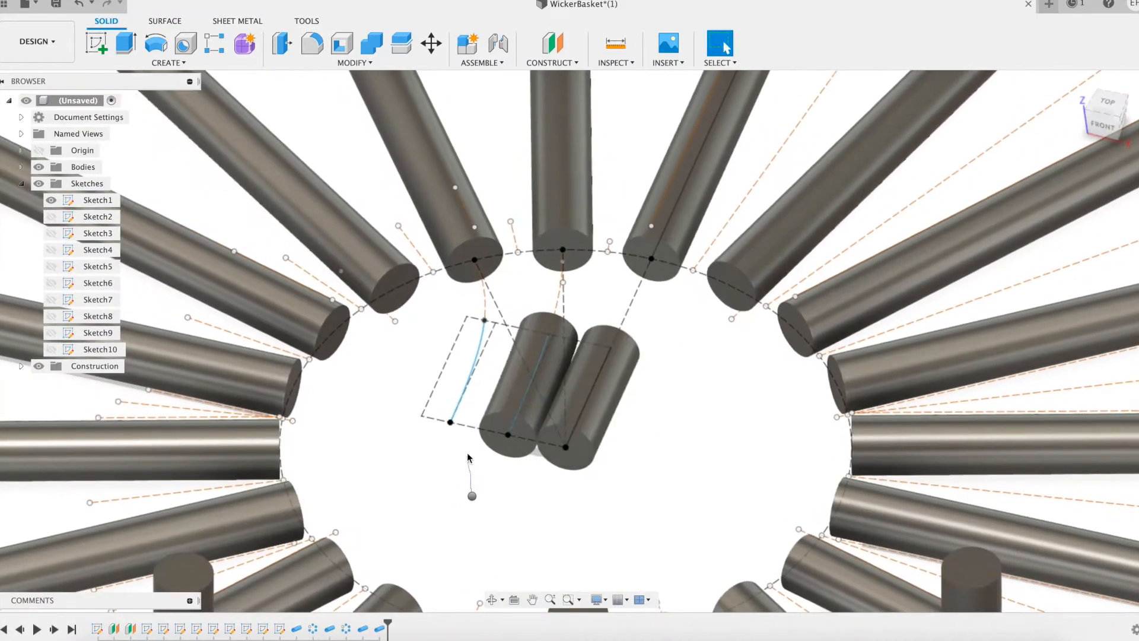
right_click(471, 495)
left_click(462, 452)
left_click(477, 361)
type("diaR")
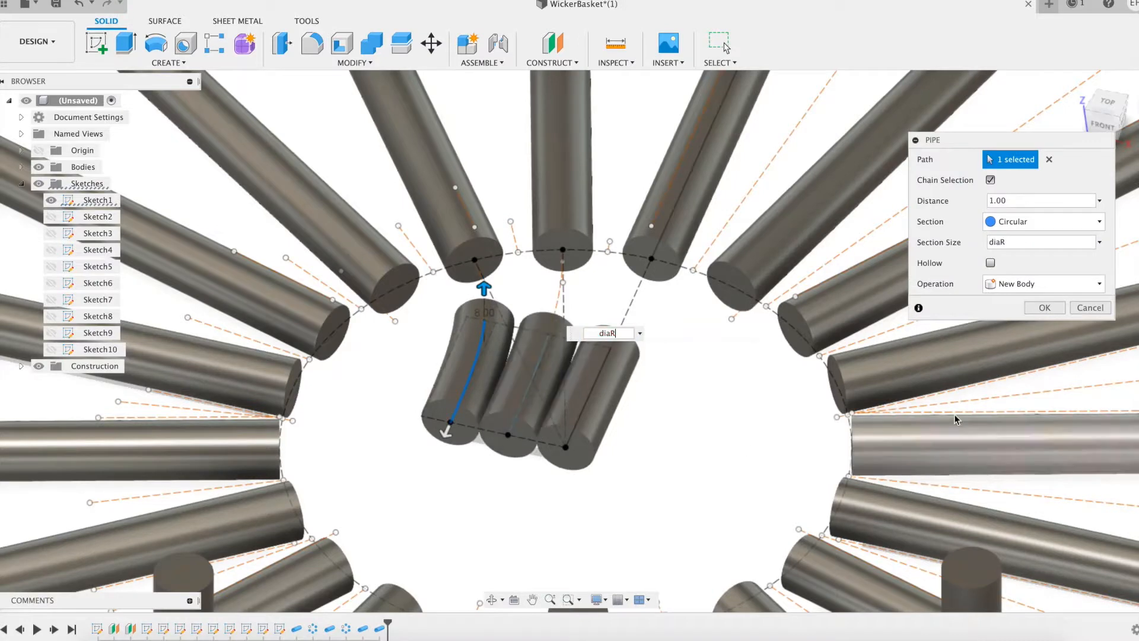
key("Return")
left_click(51, 201)
left_click(21, 184)
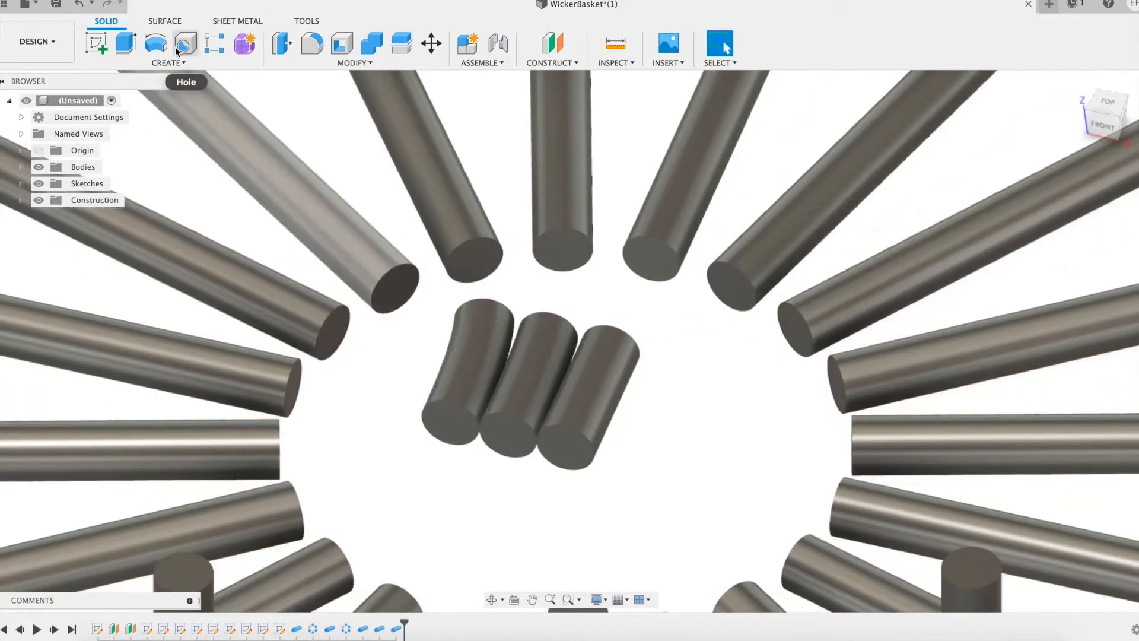
Mirror the two outer pipe bodies across the vertical plane running along the straight pipe as new bodies
left_click(169, 63)
left_click(160, 371)
left_click(1089, 183)
left_click(1068, 212)
left_click(471, 368)
left_click(534, 400)
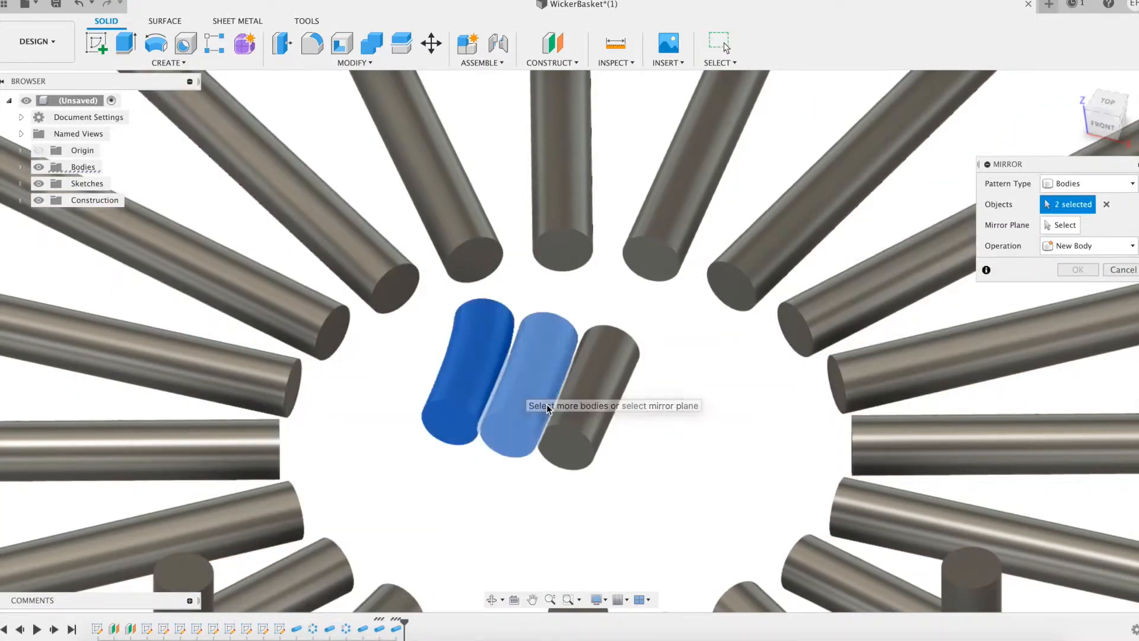
left_click(599, 391)
left_click(1078, 269)
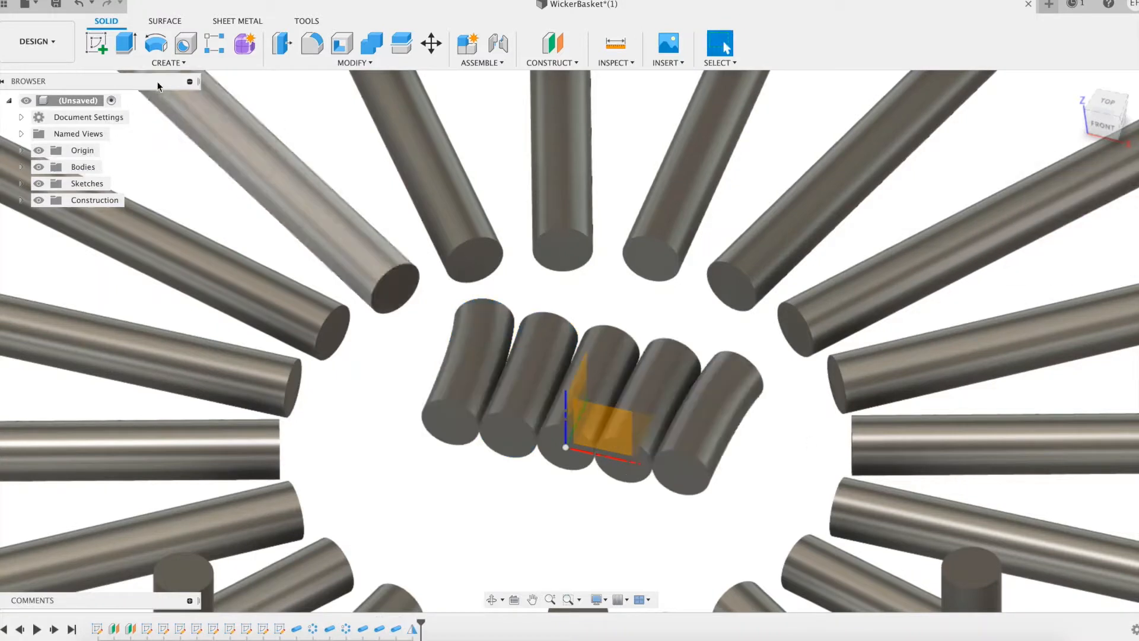
Mirror all five pipe bodies across the vertical plane at their front end faces, using the Join operation
left_click(169, 62)
left_click(160, 374)
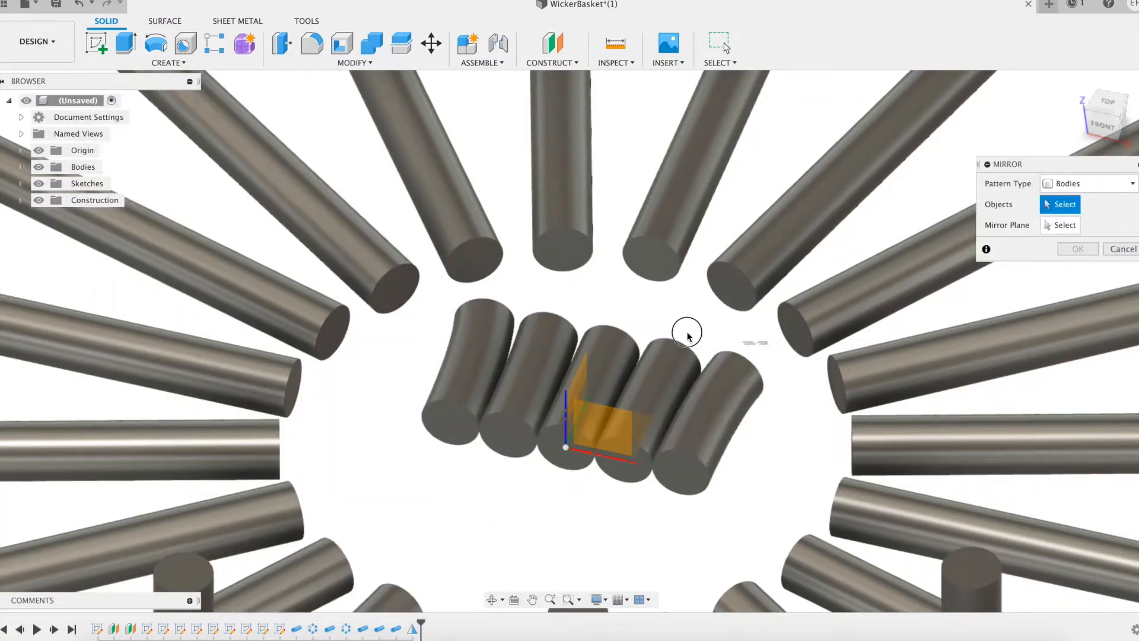
left_click_drag(432, 372, 432, 372)
left_click(618, 432)
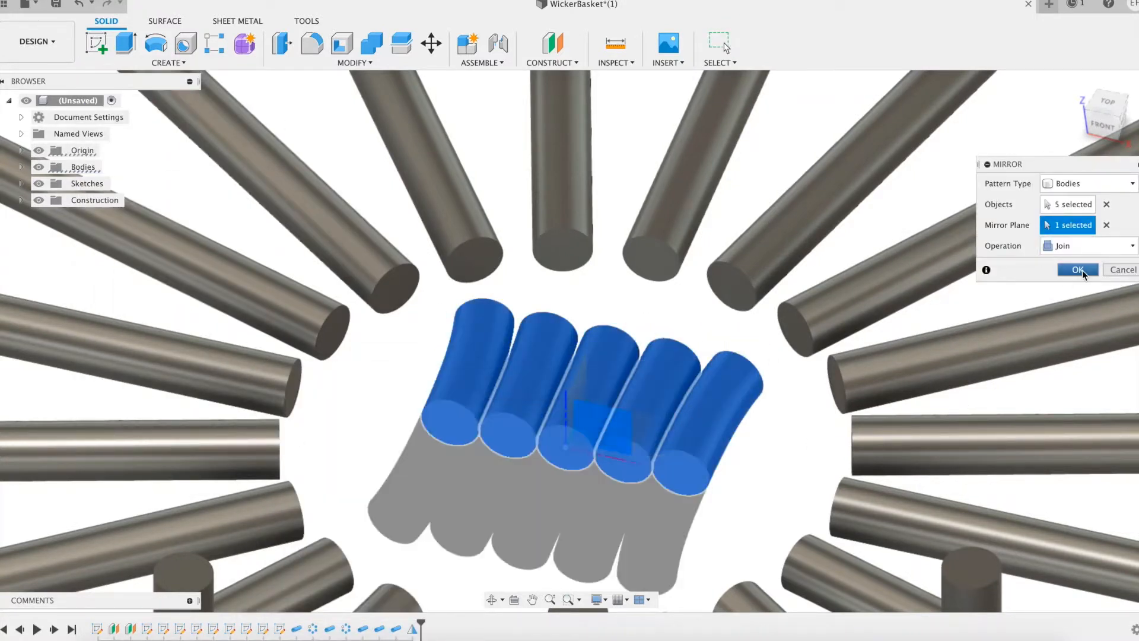
left_click(1078, 269)
Copy the five parallel center pipes upward with a Z distance of diaR/2
key("m")
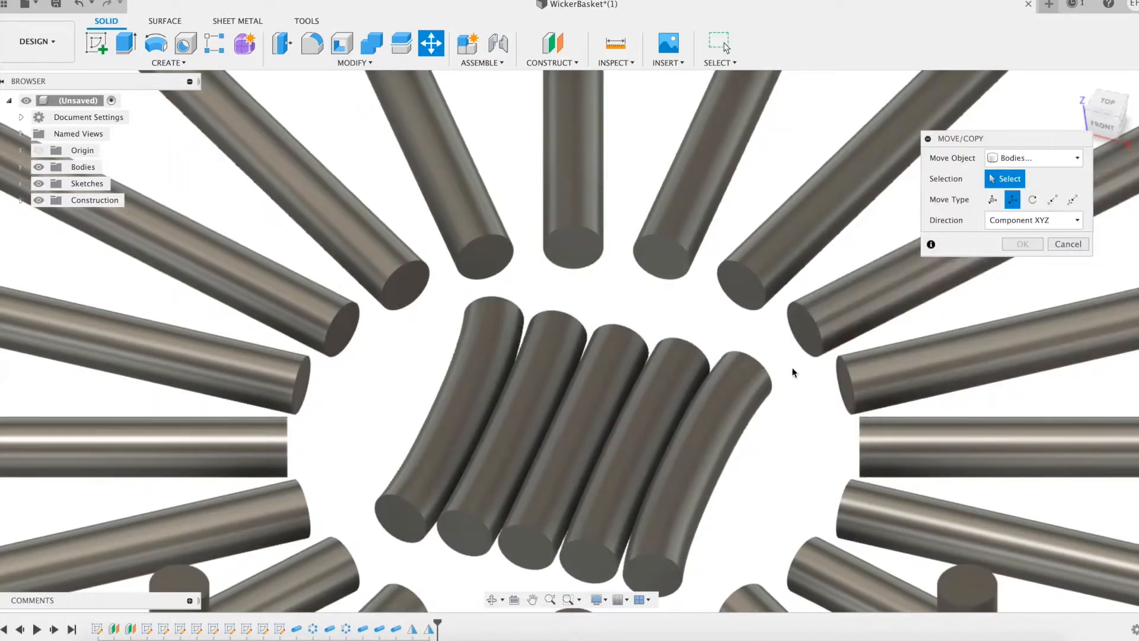
left_click_drag(781, 379, 364, 479)
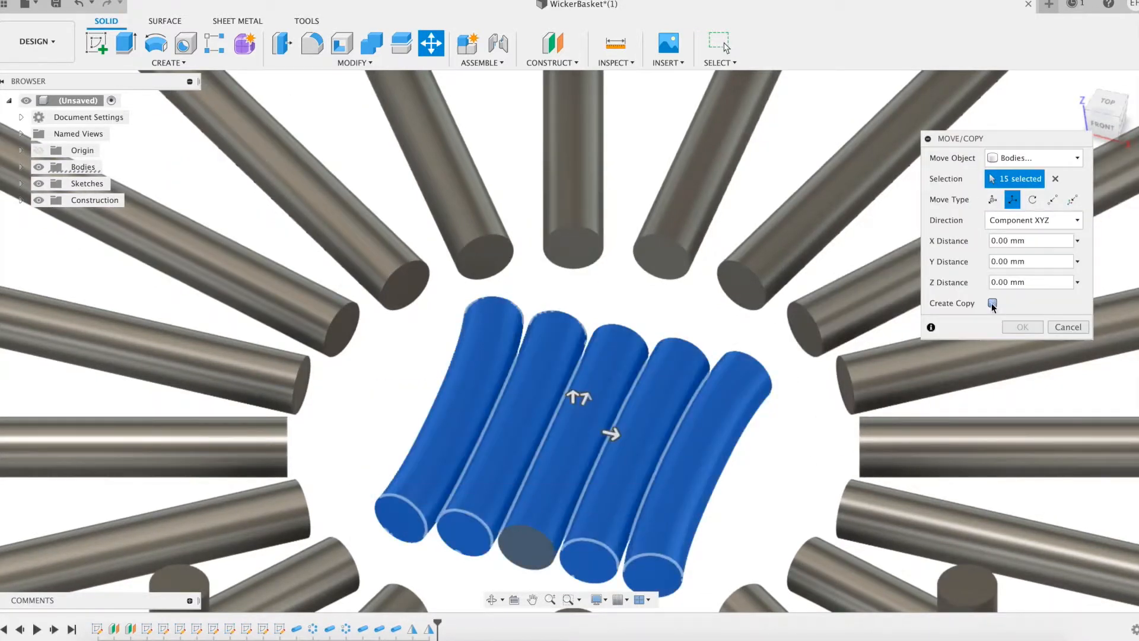
left_click(609, 353)
left_click(693, 427)
type("diaR")
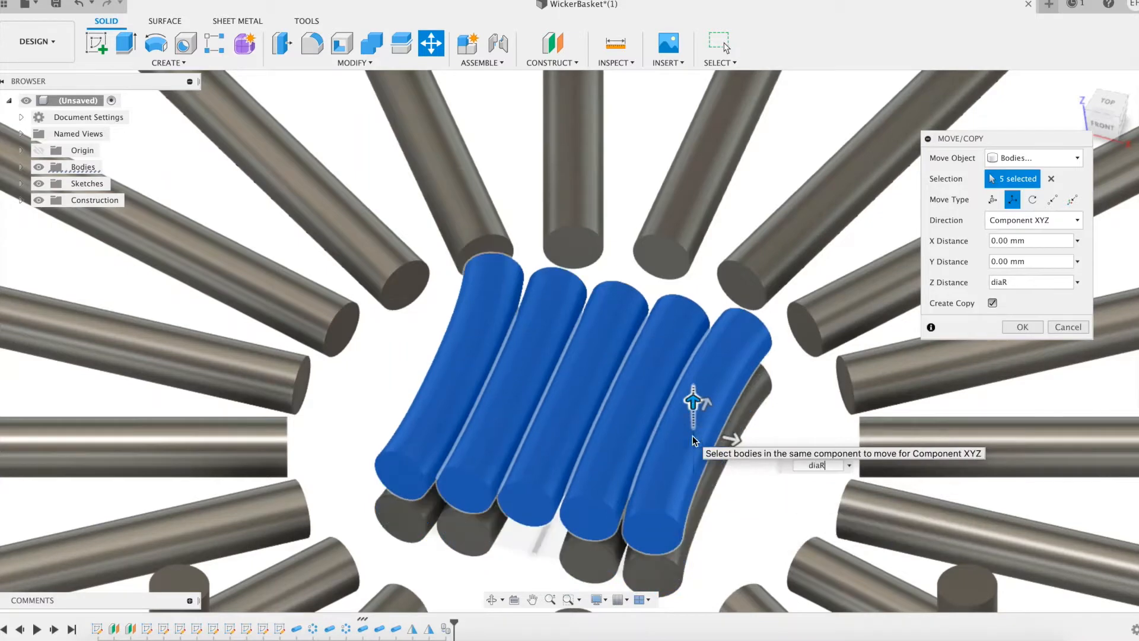
type("/2")
middle_click_drag(731, 534, 735, 532, "shift")
key("Return")
Copy the middle upper pipe straight down to fill the gap in the lower row
left_click(540, 405)
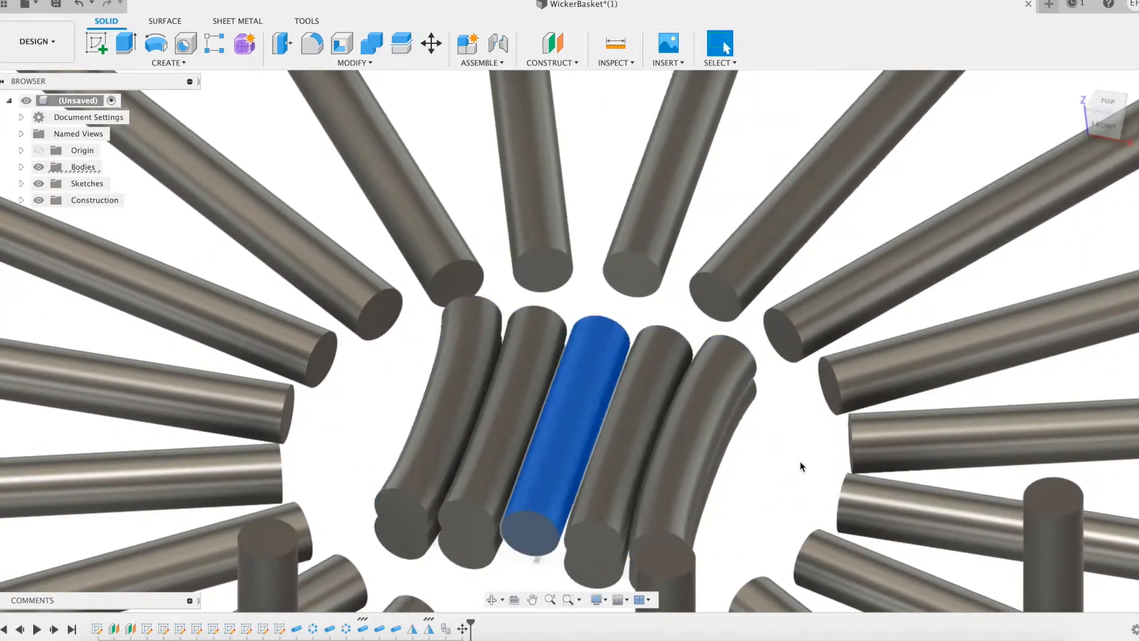
key("m")
left_click(587, 338)
left_click(587, 338)
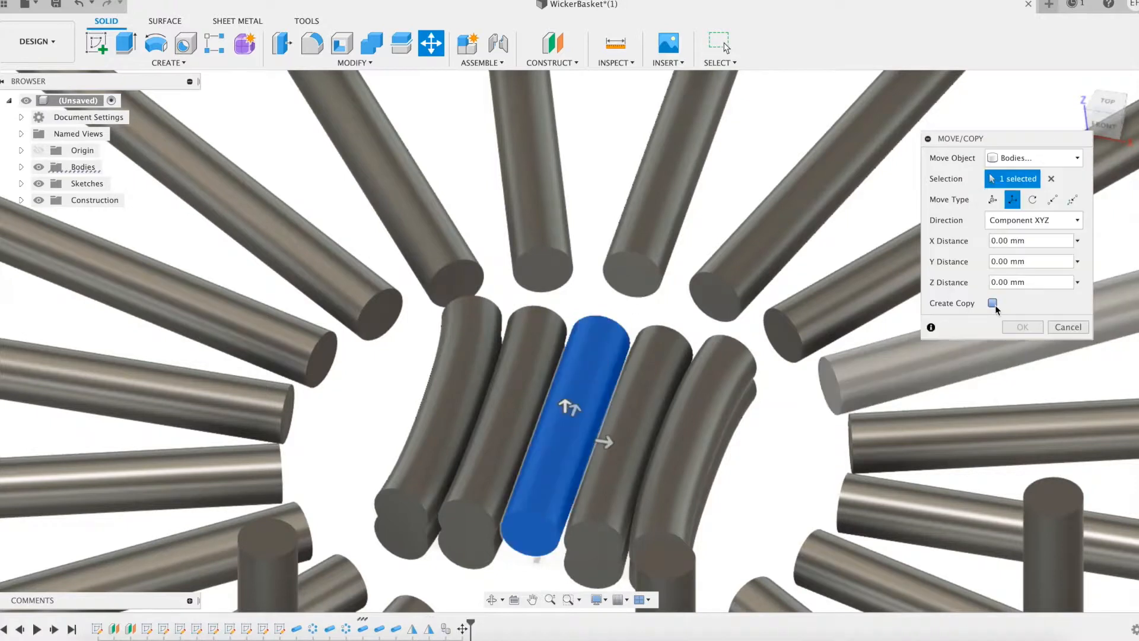
left_click_drag(569, 407, 565, 415)
key("Return")
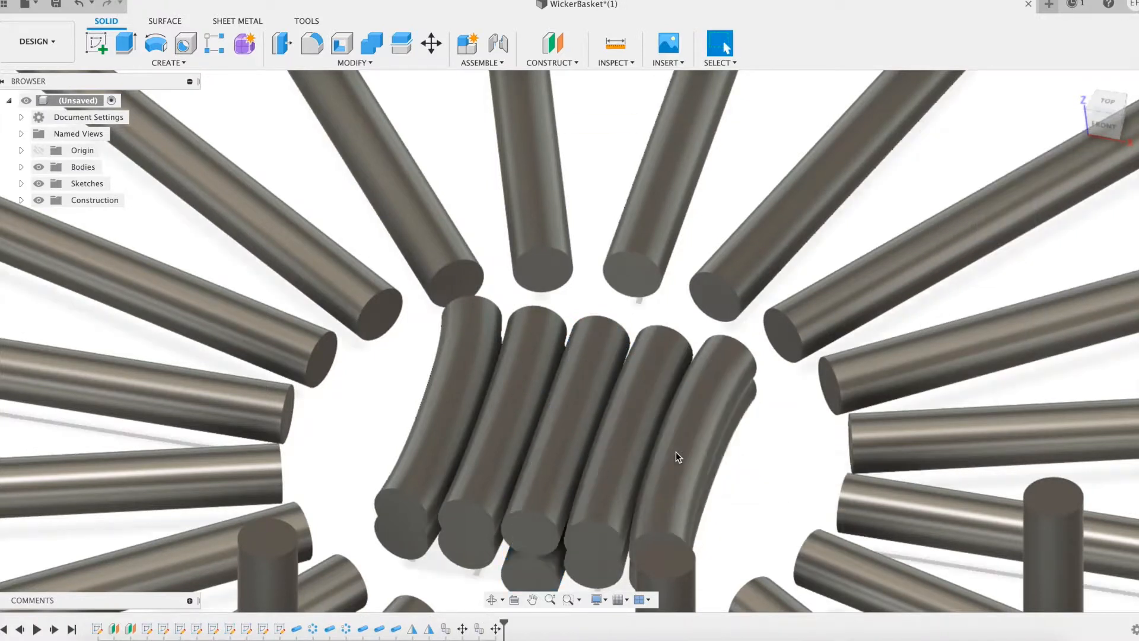
Move the four lower pipes on either side of the middle one by a Z distance of -diaR / 2
middle_click_drag(773, 506, 799, 383)
key("m")
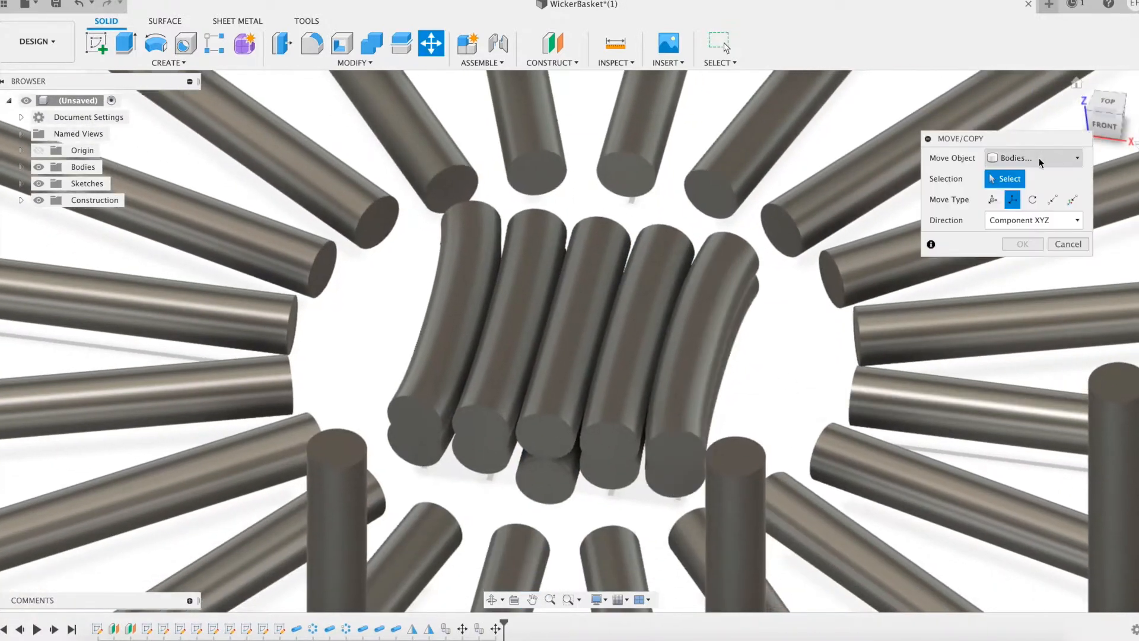
left_click(677, 482)
left_click(617, 475)
left_click(492, 457)
left_click(444, 457)
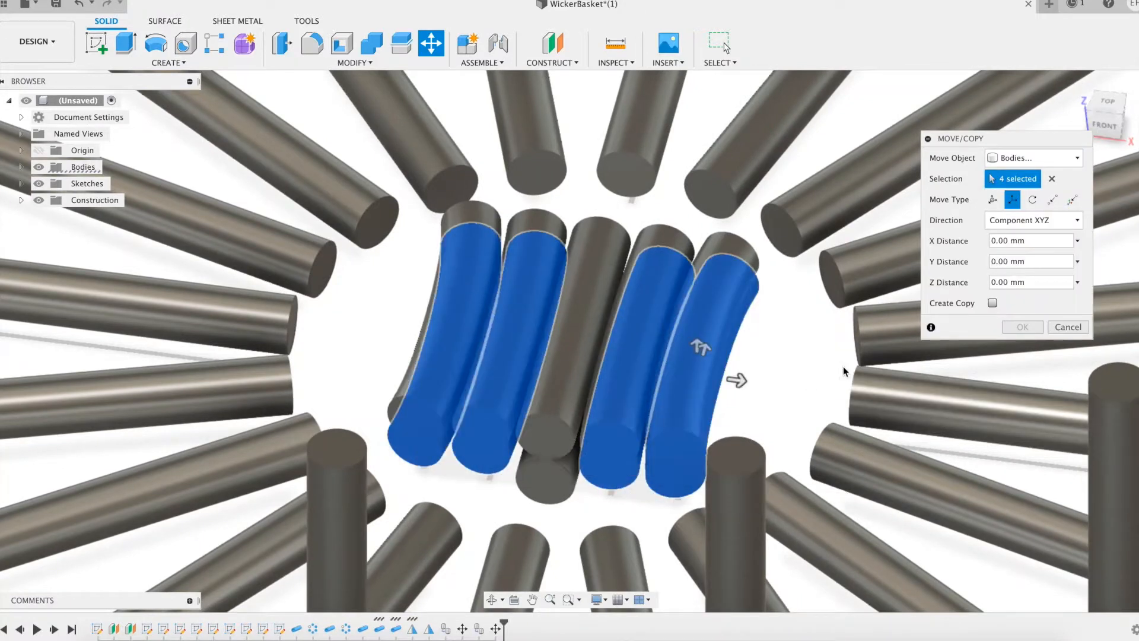
left_click_drag(698, 345, 698, 359)
type("-diaR / 2")
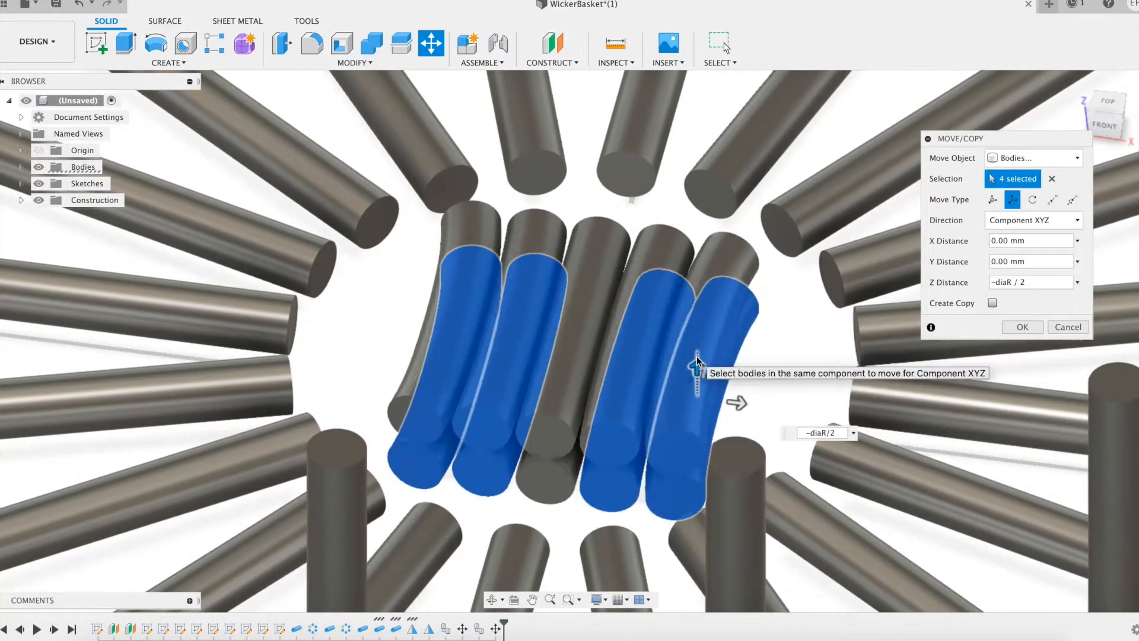
key("Return")
Rotate the five lower pipes about the vertical axis so they run perpendicular beneath the upper row
key("m")
left_click(419, 468)
left_click(485, 478)
left_click(549, 486)
left_click(615, 494)
left_click(677, 484)
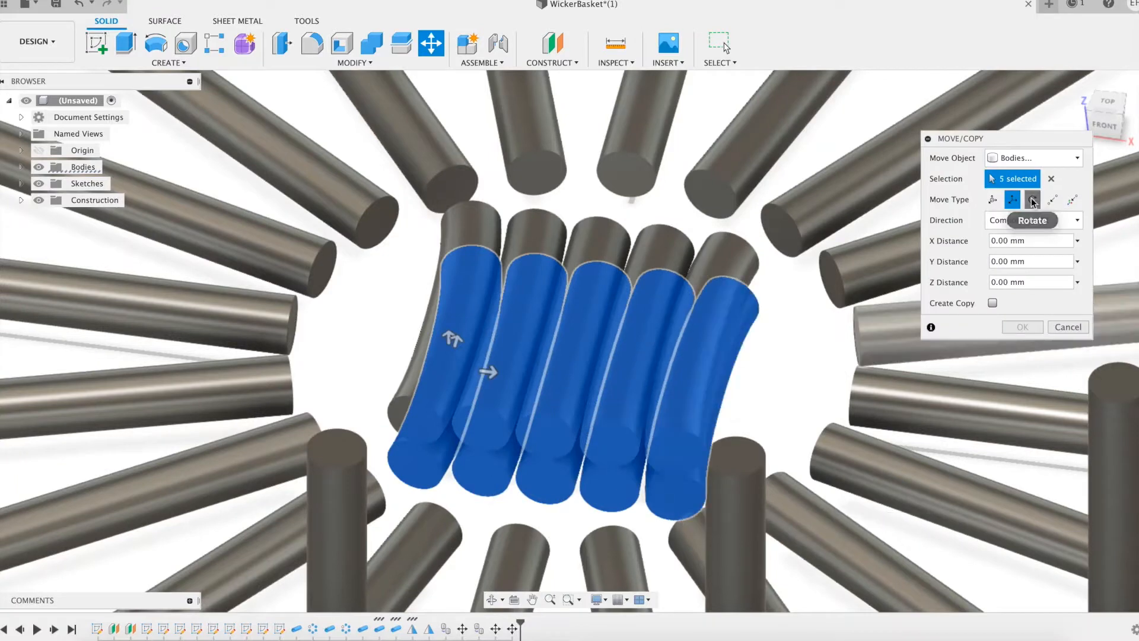
left_click(1032, 200)
middle_click_drag(575, 280, 596, 332, "shift")
middle_click_drag(663, 291, 689, 368, "shift")
left_click_drag(628, 225, 544, 265)
left_click(1022, 285)
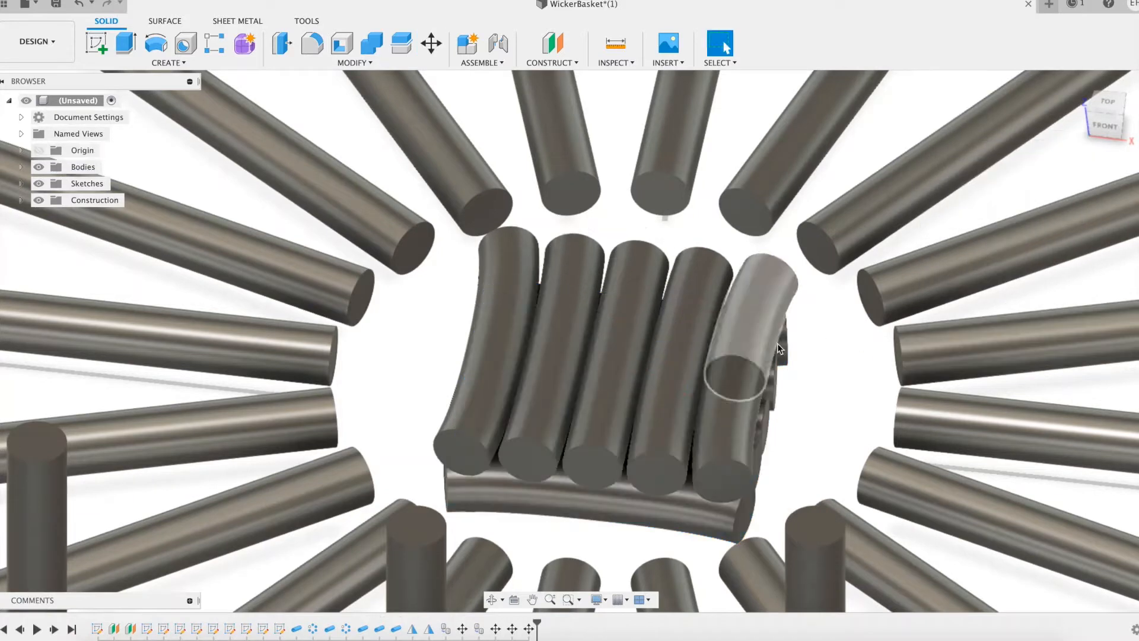
Loft the back end of the middle upper pipe to the facing spoke end with Tangent (G1) continuity
middle_click_drag(716, 232, 693, 243, "shift")
left_click(169, 62)
left_click(137, 183)
left_click(647, 232)
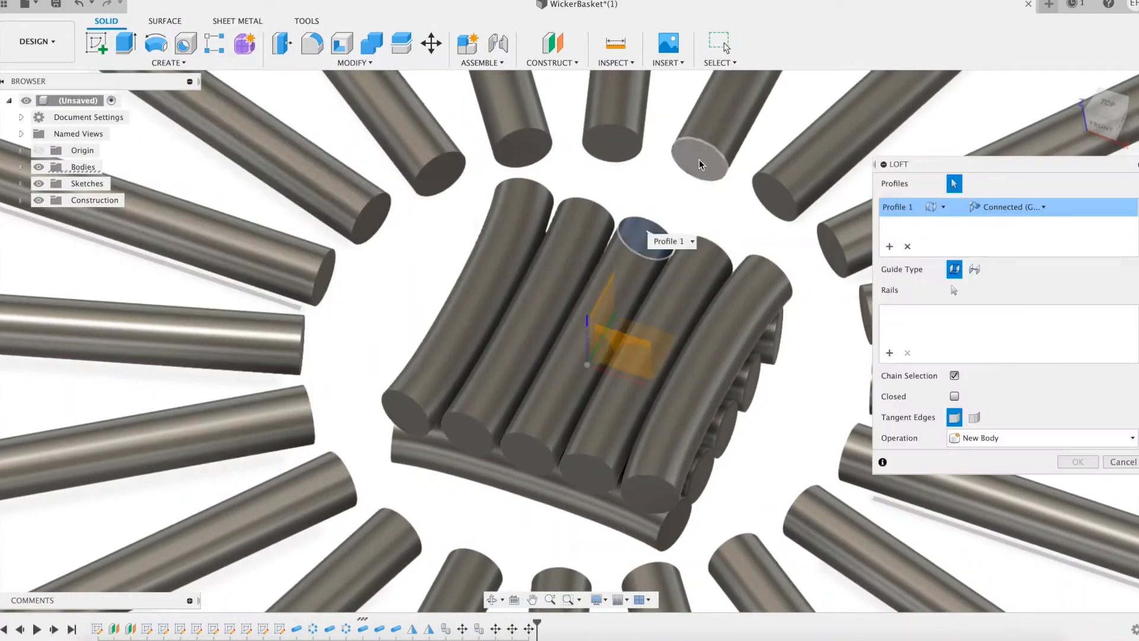
left_click(1030, 243)
left_click(1011, 226)
left_click(1075, 484)
Loft the back end of the upper pipe next to the middle one on the -X side to its spoke with tangent continuity
right_click(615, 174)
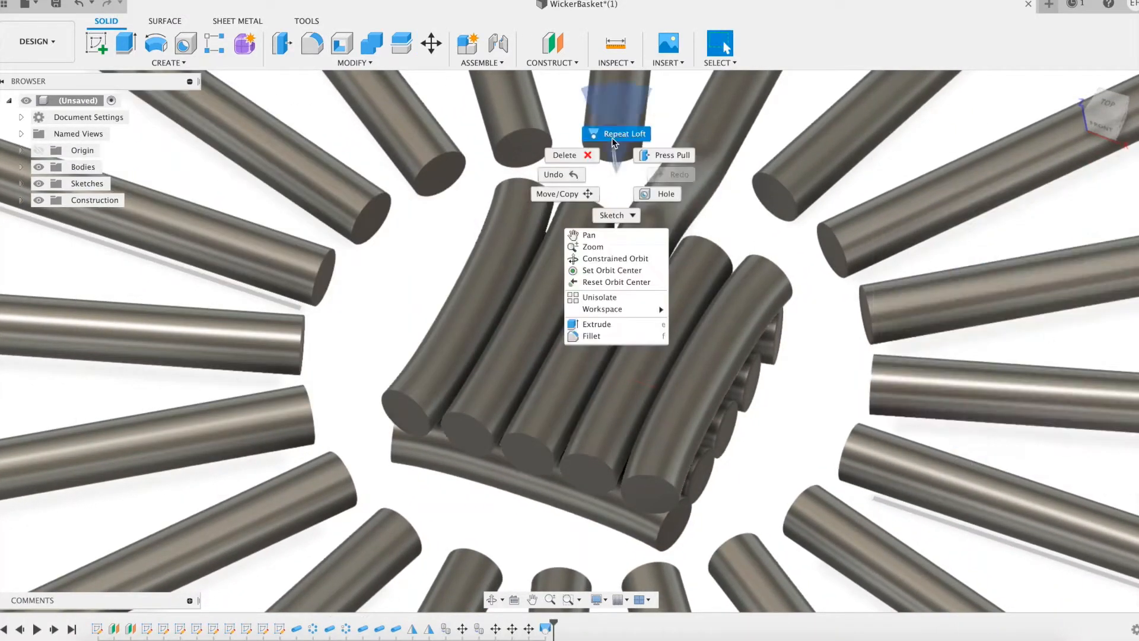
left_click(615, 133)
left_click(586, 225)
left_click(1028, 259)
left_click(1075, 485)
Loft the back end of the outermost -X upper pipe to its facing spoke with tangent continuity
right_click(567, 182)
left_click(564, 140)
left_click(517, 192)
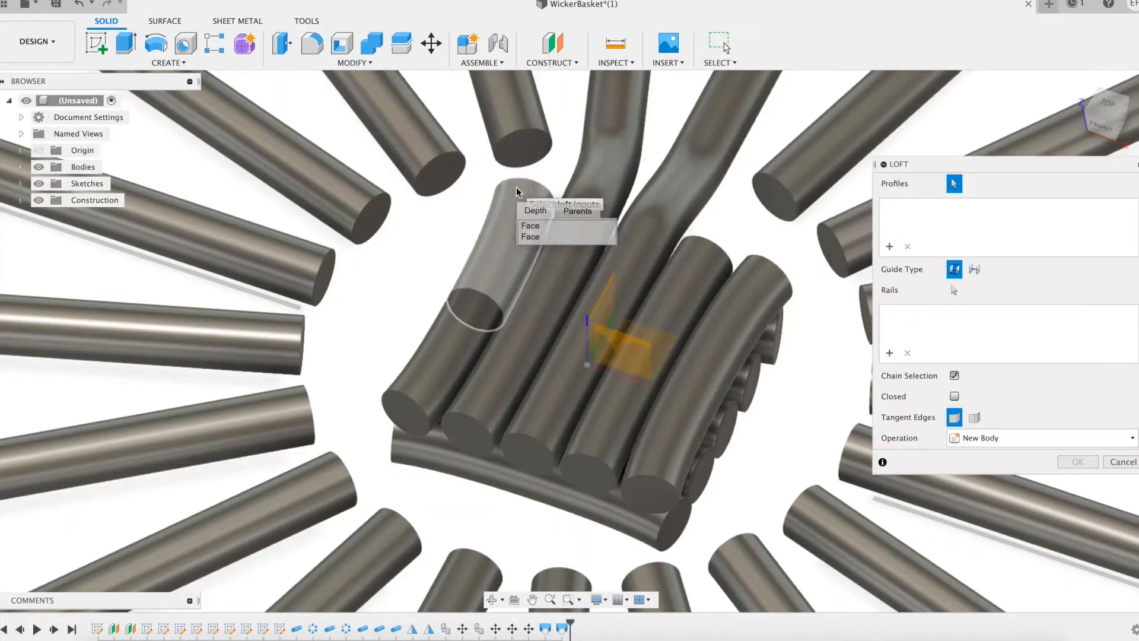
left_click(1021, 242)
left_click(1075, 484)
Loft the back end of the fourth upper pipe, just +X of the middle one, to its spoke with tangent continuity
right_click(736, 279)
left_click(736, 237)
left_click(720, 257)
left_click(775, 197)
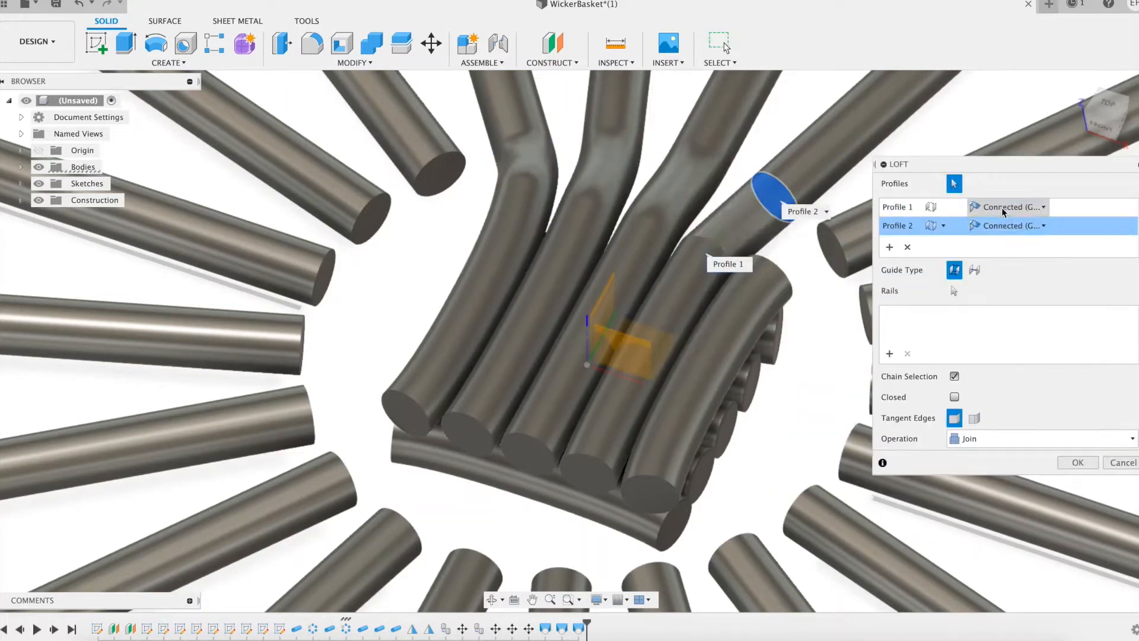
left_click(1004, 208)
left_click(1073, 486)
Loft the back end of the outermost +X upper pipe to its neighbouring spoke with tangent continuity
right_click(792, 323)
left_click(792, 282)
left_click(799, 330)
left_click(832, 246)
left_click(1012, 209)
left_click(1075, 484)
Loft the +X end of the rearmost lower crosswise pipe to its adjacent spoke with tangent continuity
middle_click_drag(925, 415, 740, 336, "shift")
left_click(782, 280)
left_click(1012, 208)
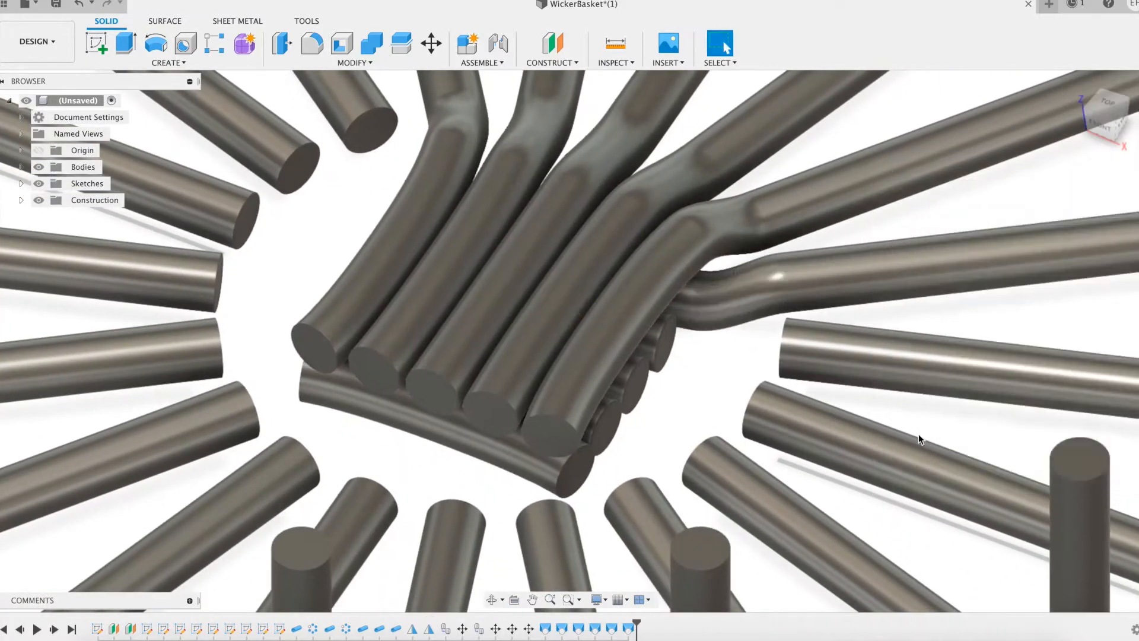
Loft the +X end of the second lower pipe from the back to its spoke, with Tangent (G1) at both profiles
right_click(922, 315)
left_click(922, 272)
left_click(1032, 211)
left_click(1017, 242)
left_click(1029, 226)
left_click(1018, 260)
left_click(1076, 484)
Loft the +X end of the middle lower pipe to its spoke, with Tangent (G1) at both profiles
right_click(920, 322)
left_click(919, 278)
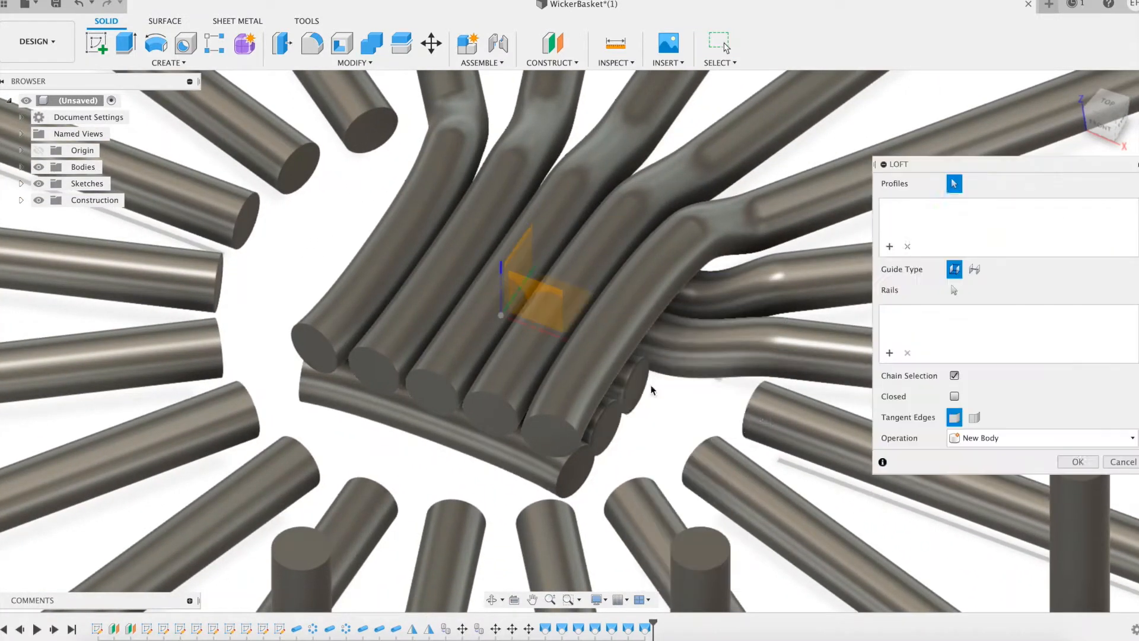
left_click(1026, 241)
left_click(1029, 226)
left_click(1018, 259)
left_click(1077, 484)
Loft the +X end of the fourth lower pipe from the back to its spoke, with Tangent (G1) at both profiles
right_click(920, 321)
left_click(919, 277)
left_click(607, 432)
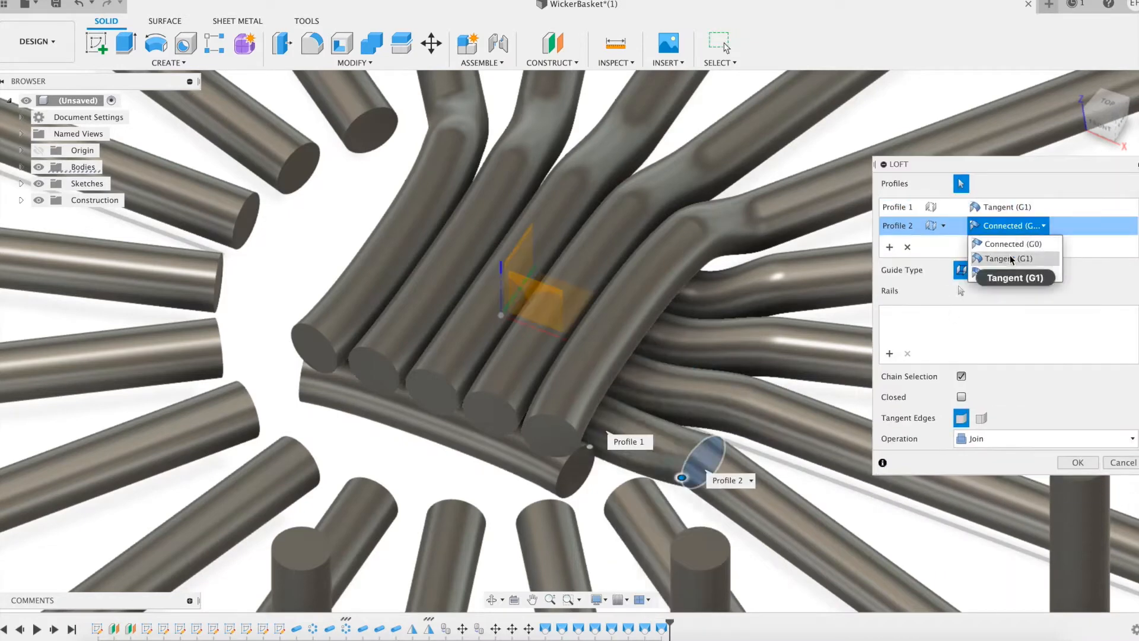
left_click(1012, 260)
left_click(1076, 483)
Loft the +X end of the frontmost lower pipe to its spoke, with Tangent (G1) at both profiles
right_click(857, 512)
left_click(856, 469)
left_click(576, 472)
left_click(638, 501)
left_click(1029, 226)
left_click(1017, 259)
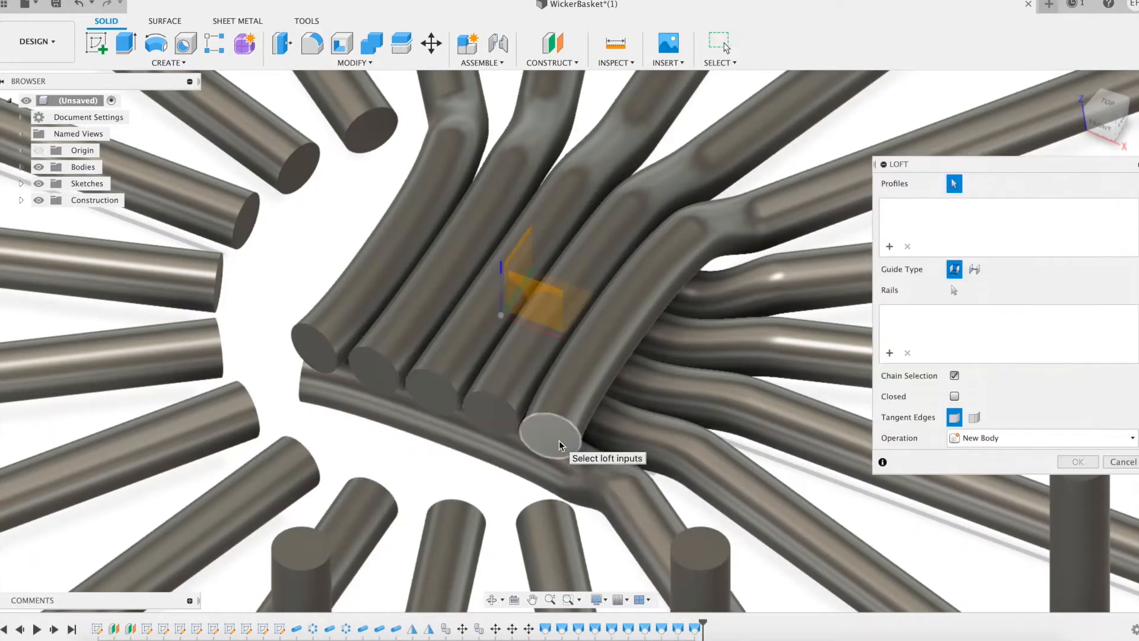
Loft the front ends of the two upper pipes nearest +X to their facing spokes with Tangent (G1) continuity
left_click(1030, 241)
left_click(1029, 226)
left_click(1017, 260)
left_click(1078, 484)
right_click(844, 549)
left_click(845, 509)
left_click(491, 424)
left_click(455, 519)
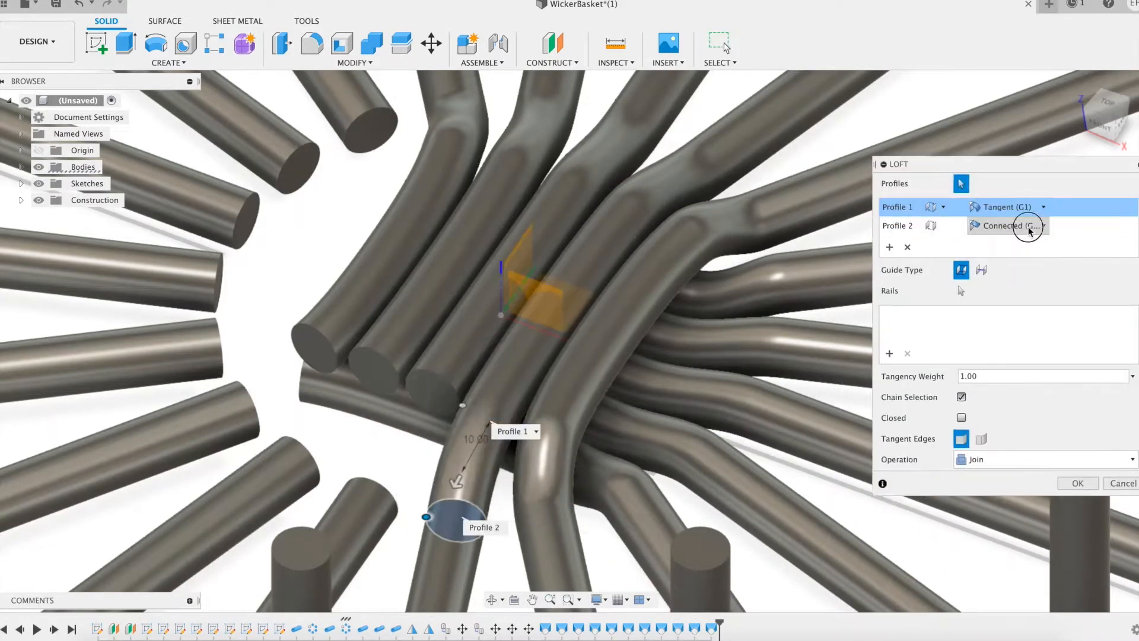
Loft the front end of the middle upper pipe to its facing spoke, with Tangent (G1) at both profiles
left_click(416, 433)
left_click(432, 397)
left_click(359, 493)
left_click(1031, 207)
left_click(1030, 241)
left_click(1030, 226)
left_click(1018, 260)
left_click(1077, 484)
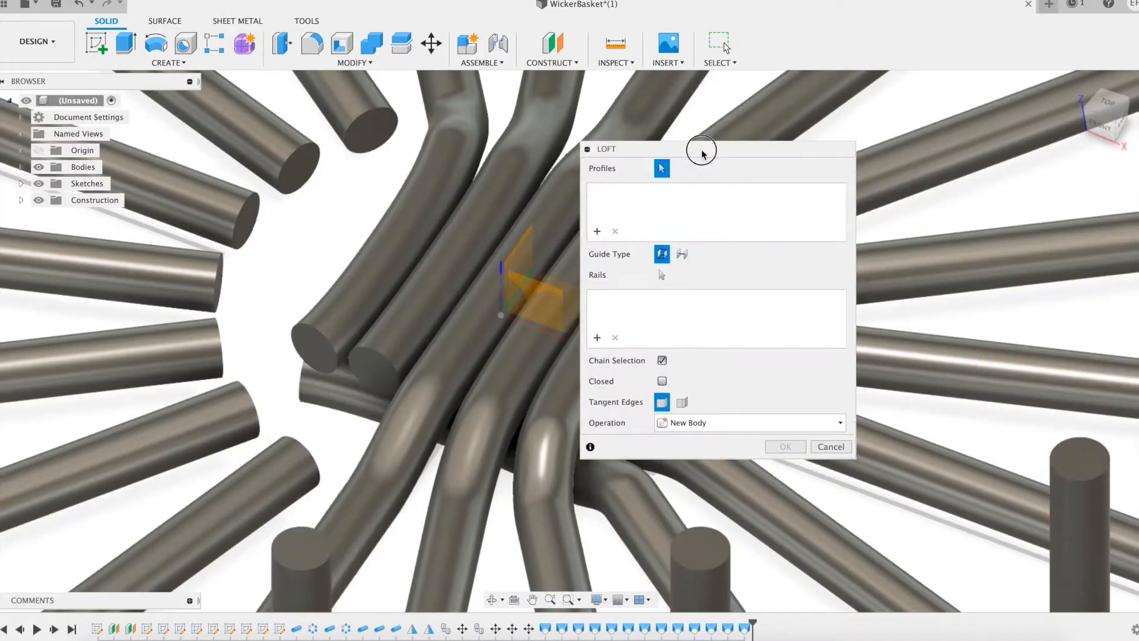
Loft the front ends of the two remaining -X side upper pipes to their spokes with Tangent (G1) continuity
left_click(723, 225)
left_click(728, 211)
left_click(724, 244)
left_click(784, 469)
right_click(308, 273)
left_click(308, 232)
left_click(314, 349)
left_click(246, 410)
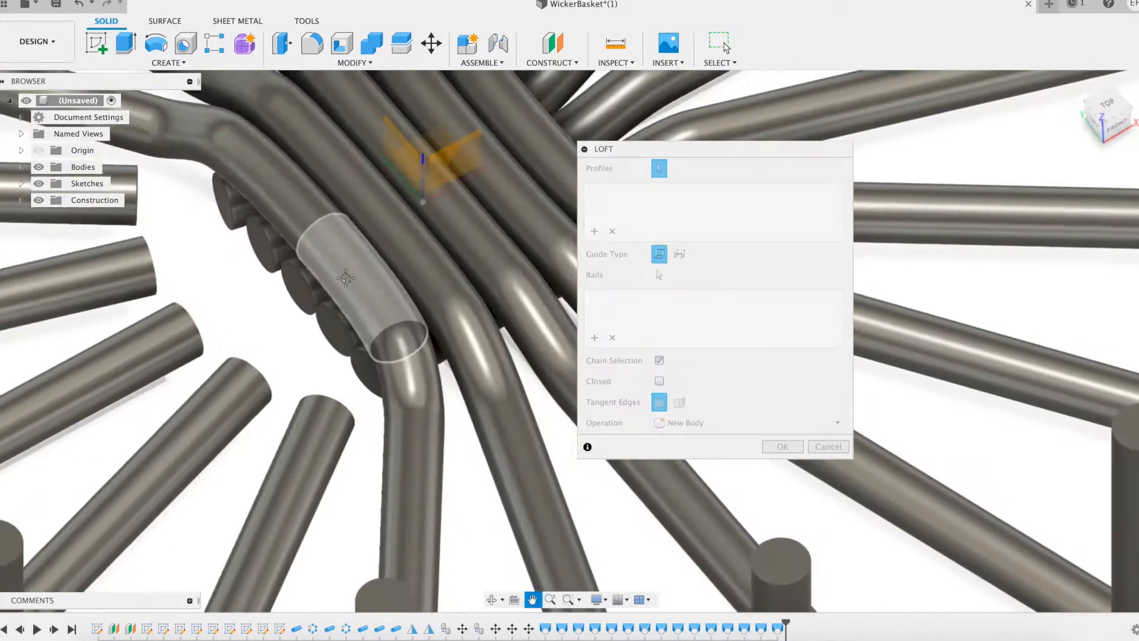
Loft the -X end of the frontmost lower pipe to its nearest spoke, with Tangent (G1) at both profiles
left_click(514, 379)
left_click(473, 426)
left_click(728, 193)
left_click(724, 225)
left_click(724, 211)
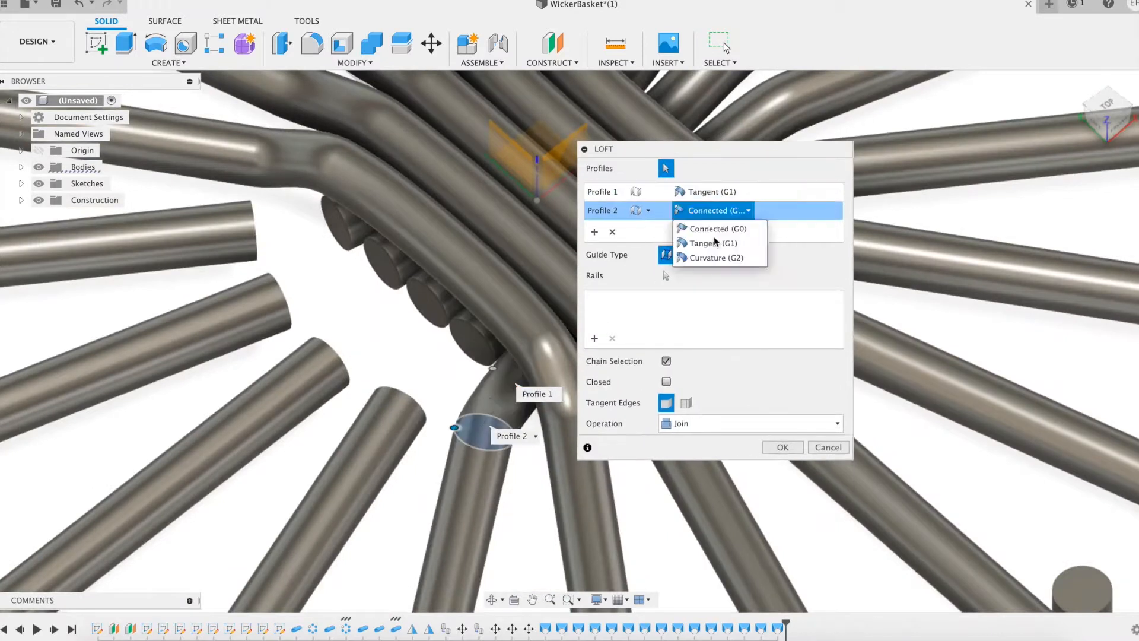
left_click(716, 242)
left_click(783, 468)
Loft the -X ends of the second and third lower pipes from the front to their spokes with Tangent (G1) continuity
right_click(425, 375)
left_click(429, 337)
left_click(473, 335)
left_click(397, 403)
left_click(734, 195)
left_click(724, 224)
left_click(729, 210)
left_click(723, 244)
left_click(783, 468)
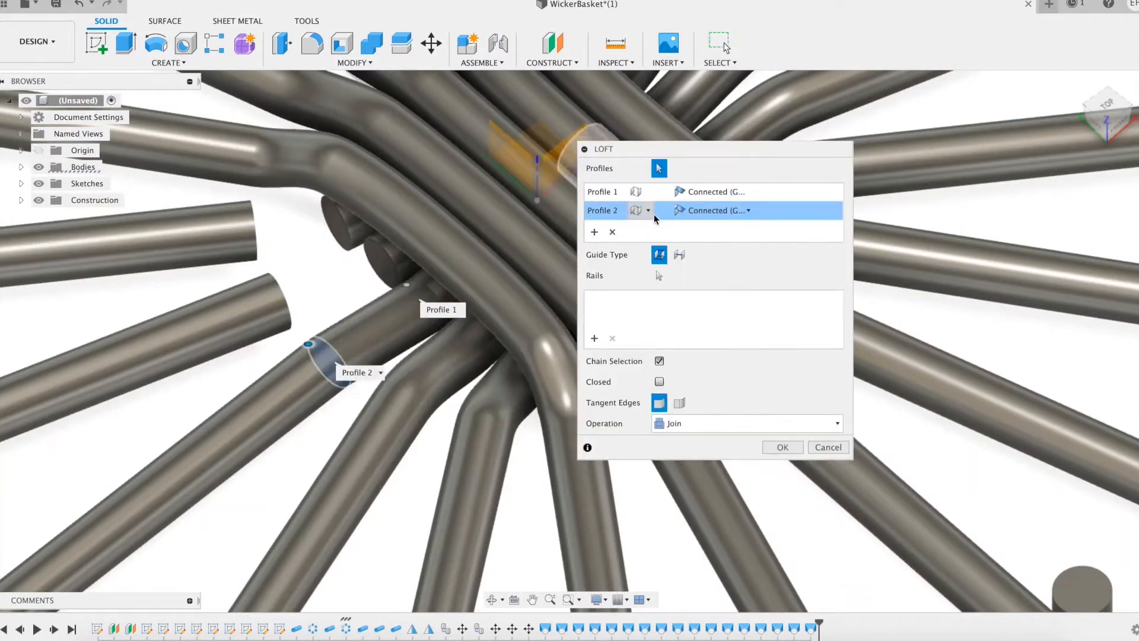
left_click(783, 468)
Loft the -X end of the fourth lower pipe from the front to its spoke, with Tangent (G1) at both profiles
right_click(560, 278)
left_click(560, 237)
left_click(387, 264)
left_click(282, 298)
left_click(729, 192)
left_click(724, 225)
left_click(728, 210)
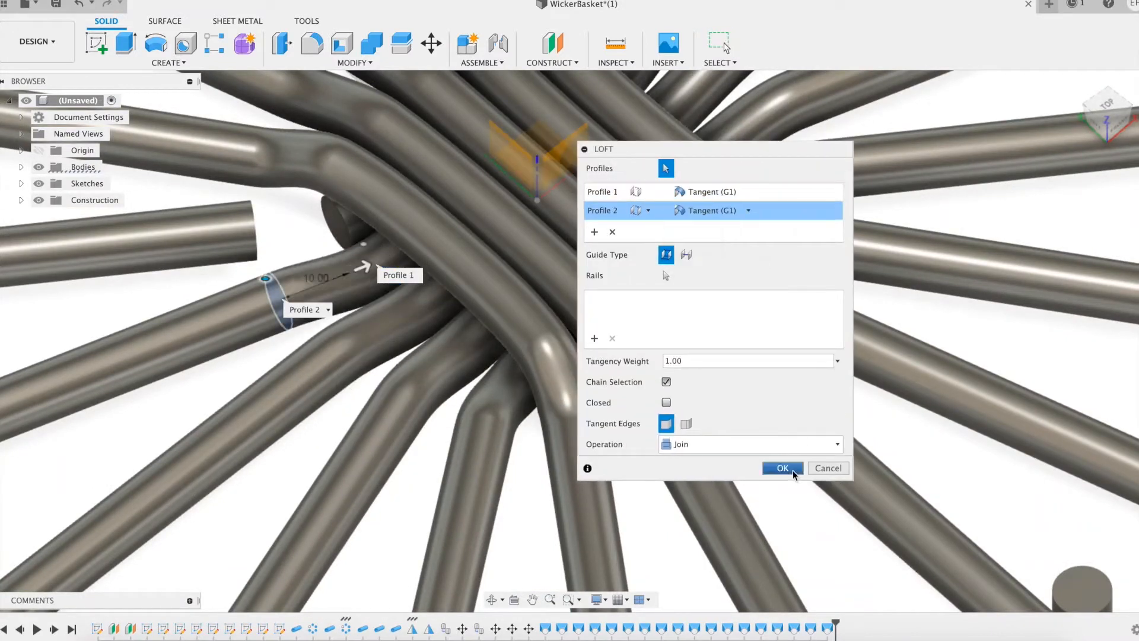
Loft the -X end of the remaining rearmost lower pipe to its spoke, with Tangent (G1) at both profiles
left_click(303, 188)
left_click(339, 223)
left_click(251, 236)
left_click(724, 193)
left_click(719, 224)
left_click(726, 210)
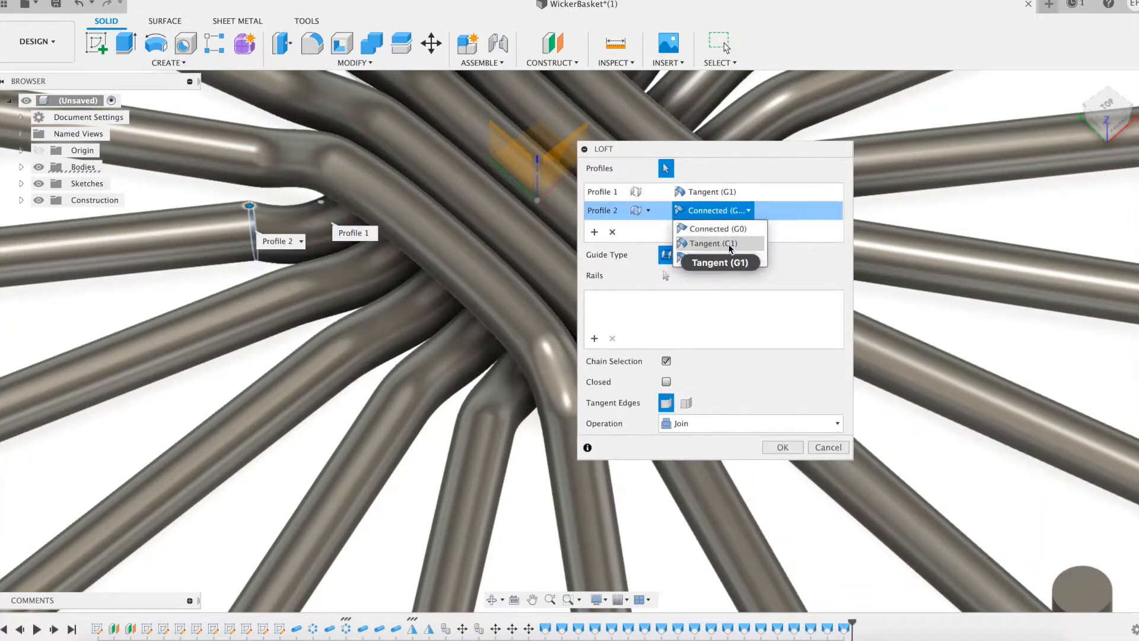
left_click(729, 245)
left_click(782, 469)
Show the hidden woven strand and spoke bodies in the list through Body40
scroll(724, 302, "down", 5)
middle_click_drag(724, 301, 948, 270, "shift")
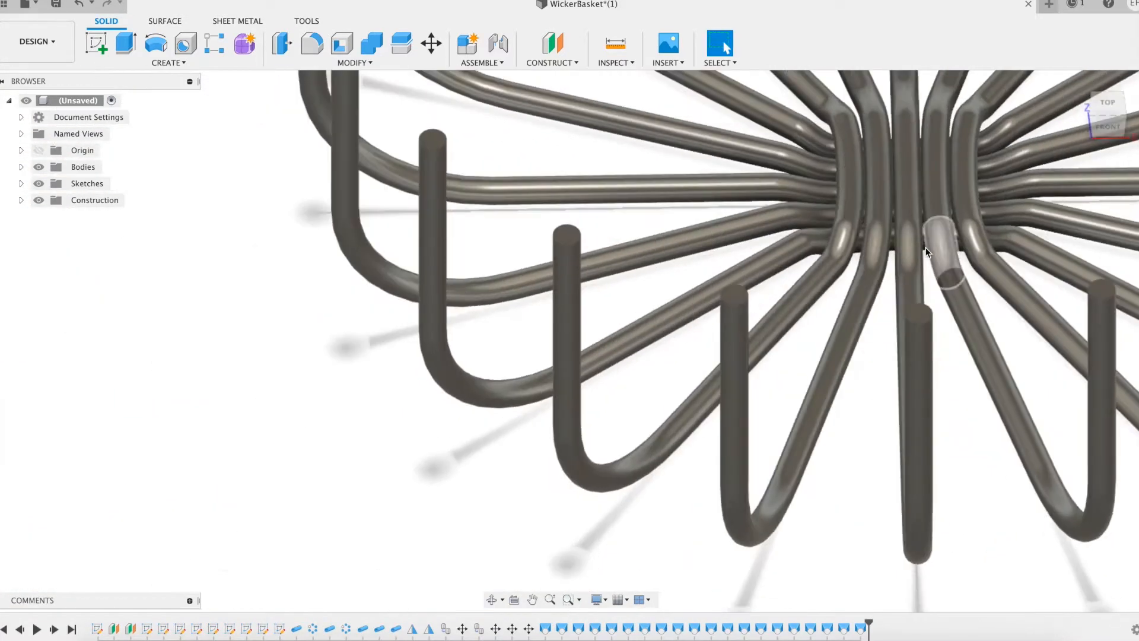
middle_click_drag(884, 299, 580, 396)
scroll(497, 279, "down", 4)
middle_click_drag(590, 152, 580, 221)
scroll(580, 224, "down", 4)
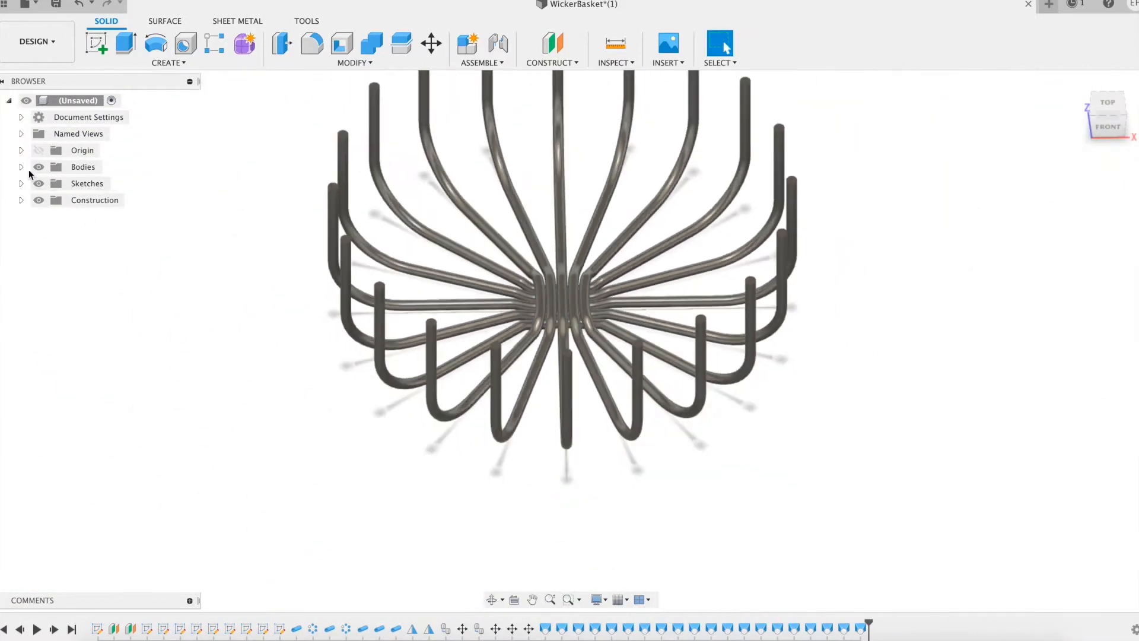
left_click(22, 167)
left_click(95, 117)
scroll(109, 399, "down", 2)
left_click(98, 450, "shift")
scroll(198, 321, "down", 5)
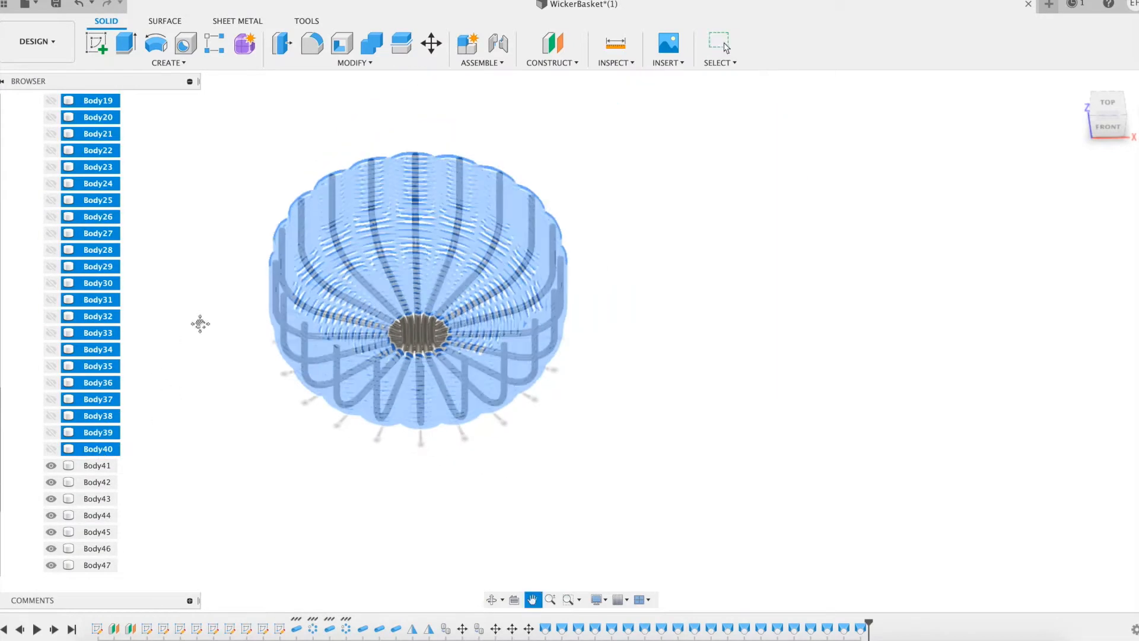
right_click(97, 268)
left_click(133, 487)
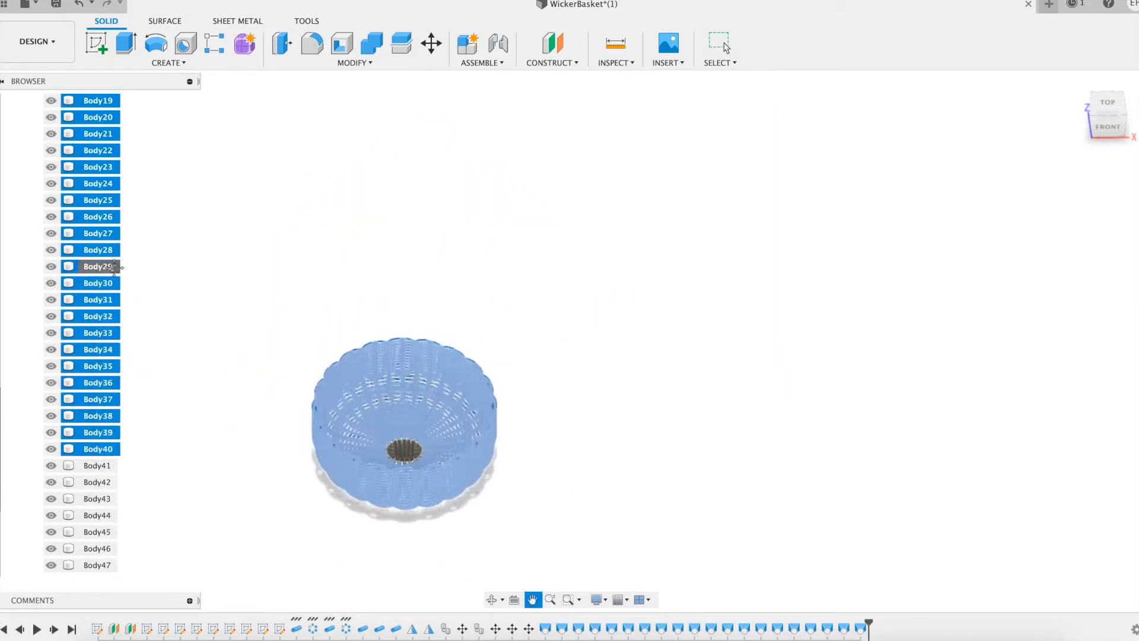
left_click(519, 421)
left_click(720, 59)
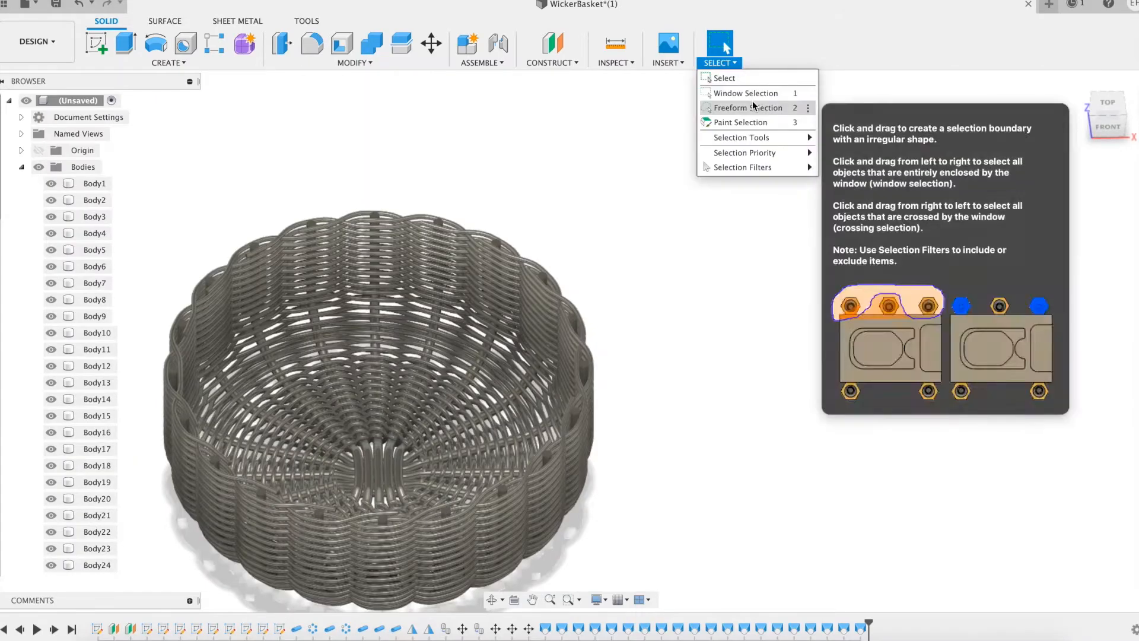
mouse_move(792, 159)
middle_click_drag(520, 343, 700, 307, "shift")
scroll(586, 437, "up", 10)
key("F6")
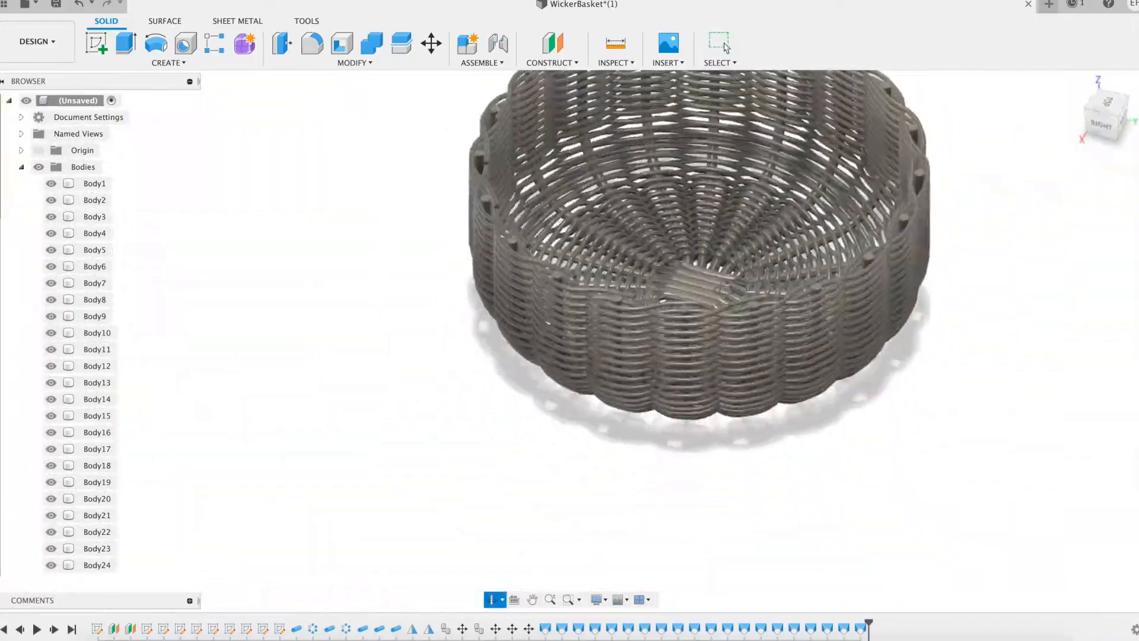
Apply the wood appearance Bamboo Light - Semigloss to all bodies of the basket
left_click(22, 168)
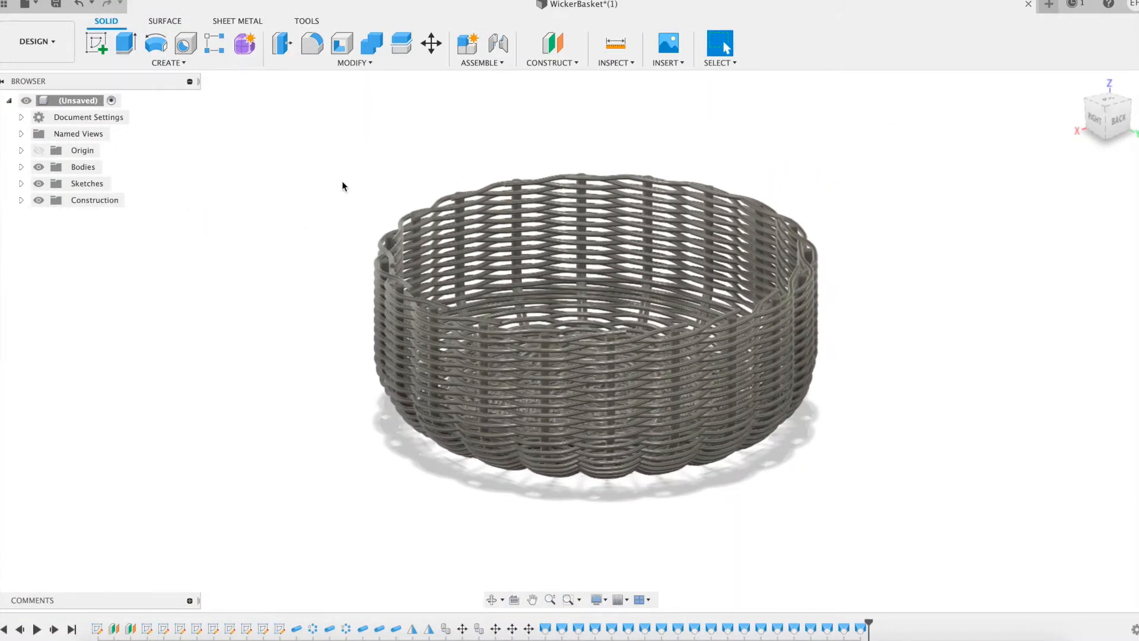
key("a")
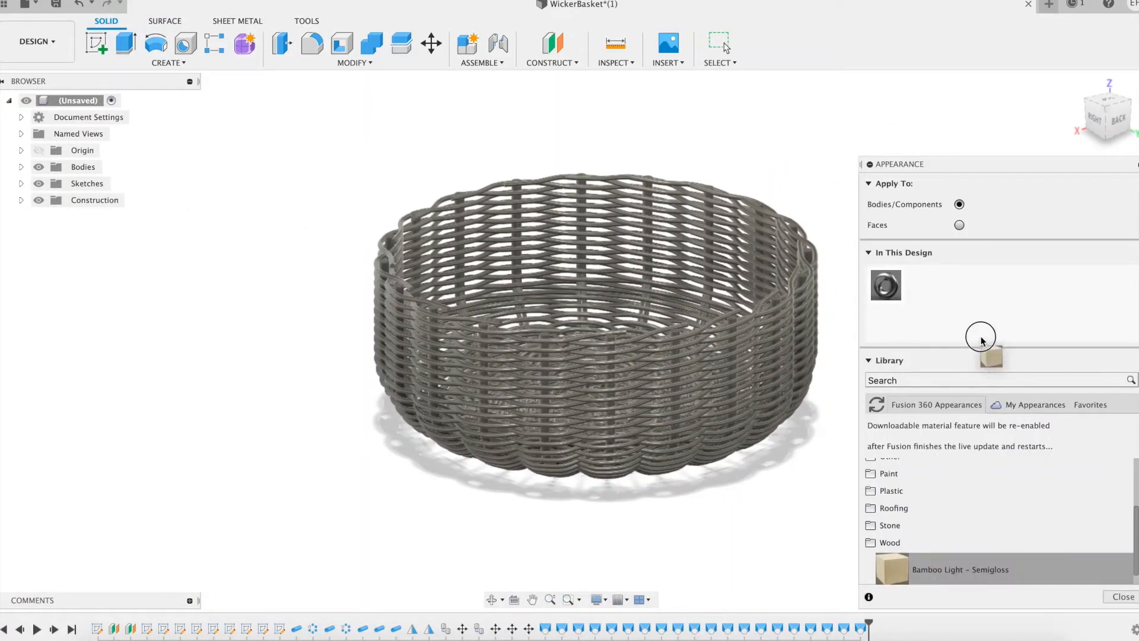
left_click_drag(735, 240, 378, 430)
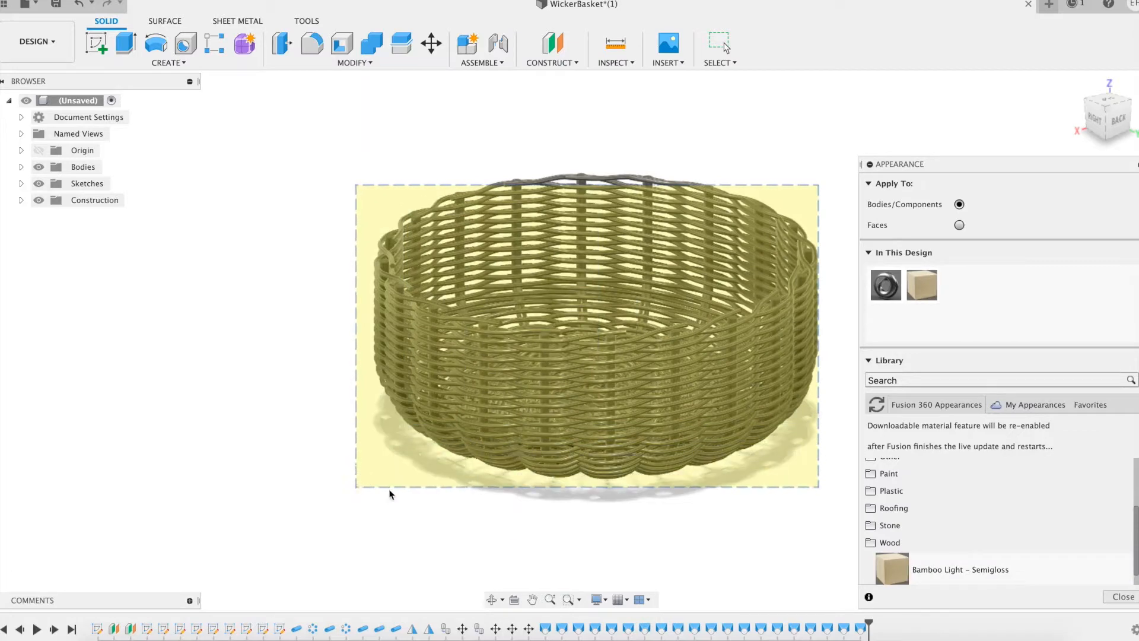
left_click_drag(390, 493, 390, 493)
left_click_drag(922, 285, 806, 317)
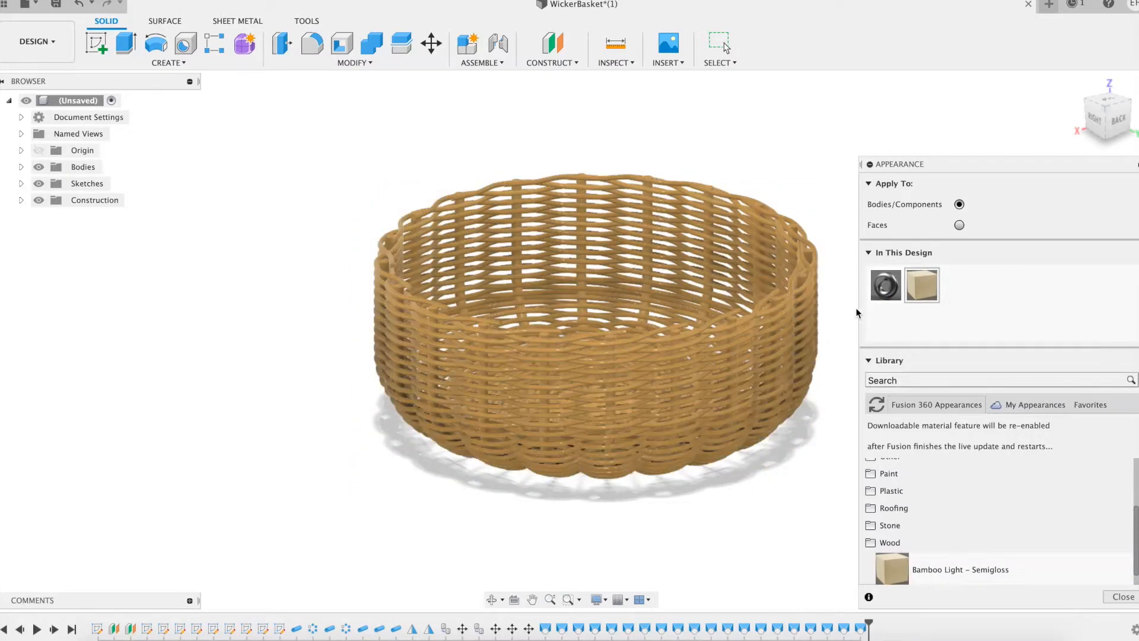
left_click(1123, 597)
Examine the bamboo basket from several angles, including a close look at the crossed pipes of its base
middle_click_drag(920, 332, 866, 271, "shift")
scroll(660, 305, "up", 3)
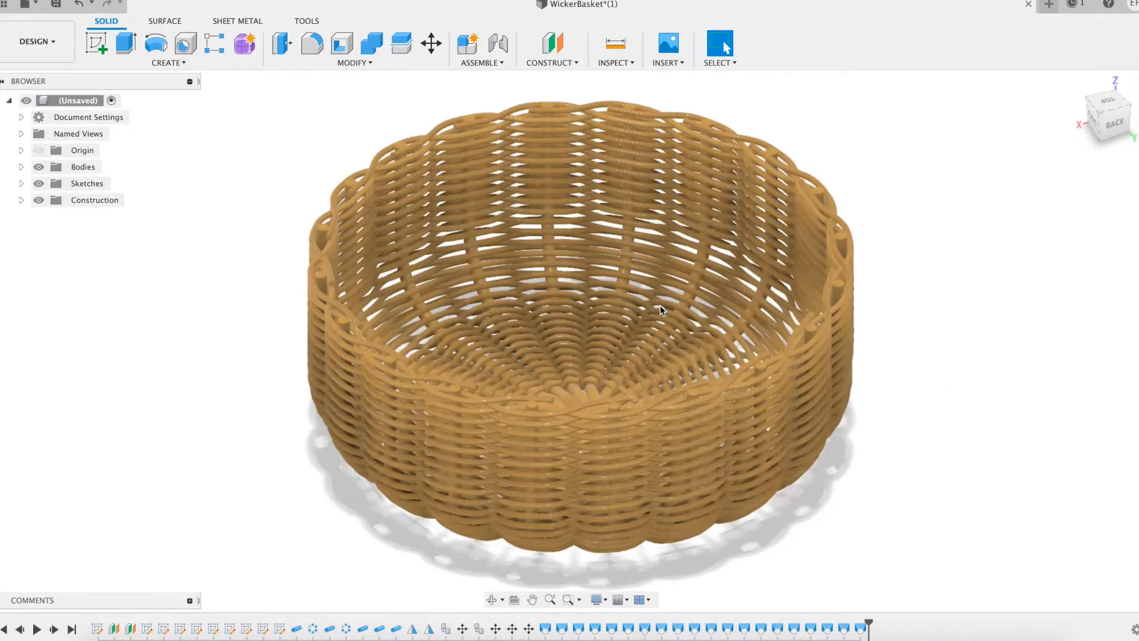
middle_click_drag(621, 379, 624, 376, "shift")
middle_click_drag(580, 339, 518, 396, "shift")
scroll(623, 396, "up", 10)
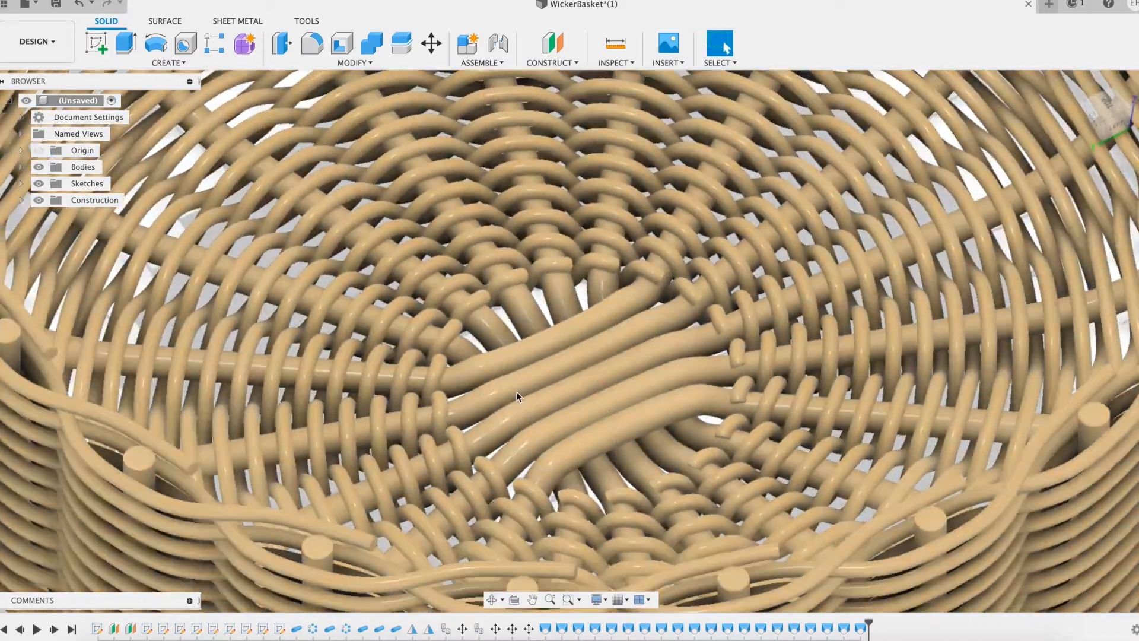
middle_click_drag(695, 405, 739, 403, "shift")
scroll(661, 379, "down", 6)
scroll(660, 378, "down", 5)
middle_click_drag(672, 377, 623, 347, "shift")
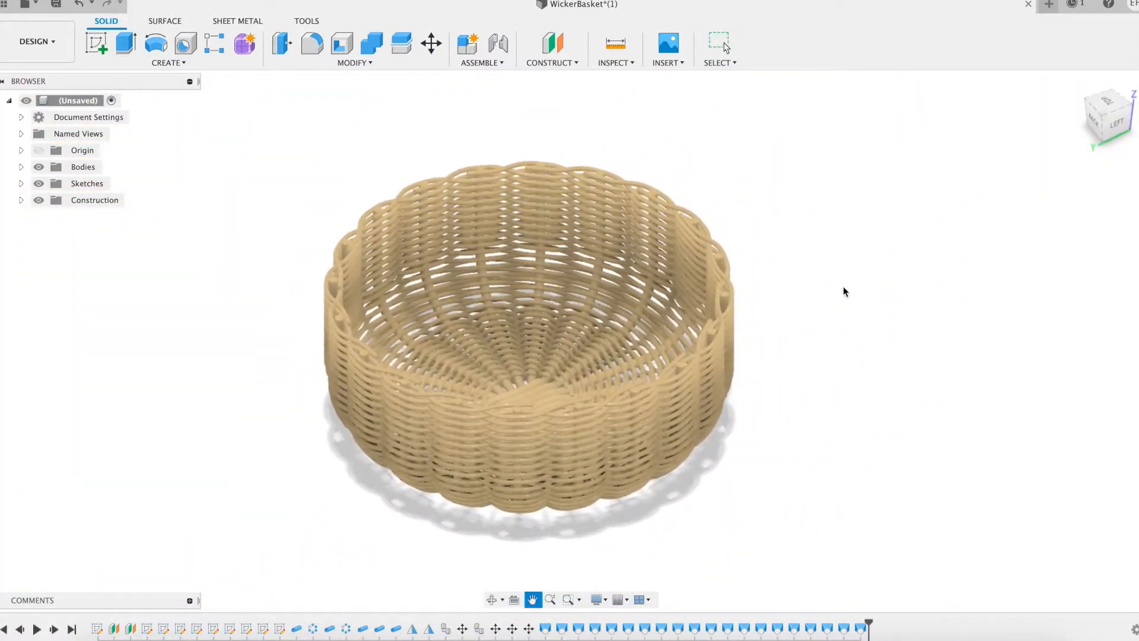
middle_click_drag(846, 292, 882, 286)
left_click_drag(1104, 119, 1089, 123)
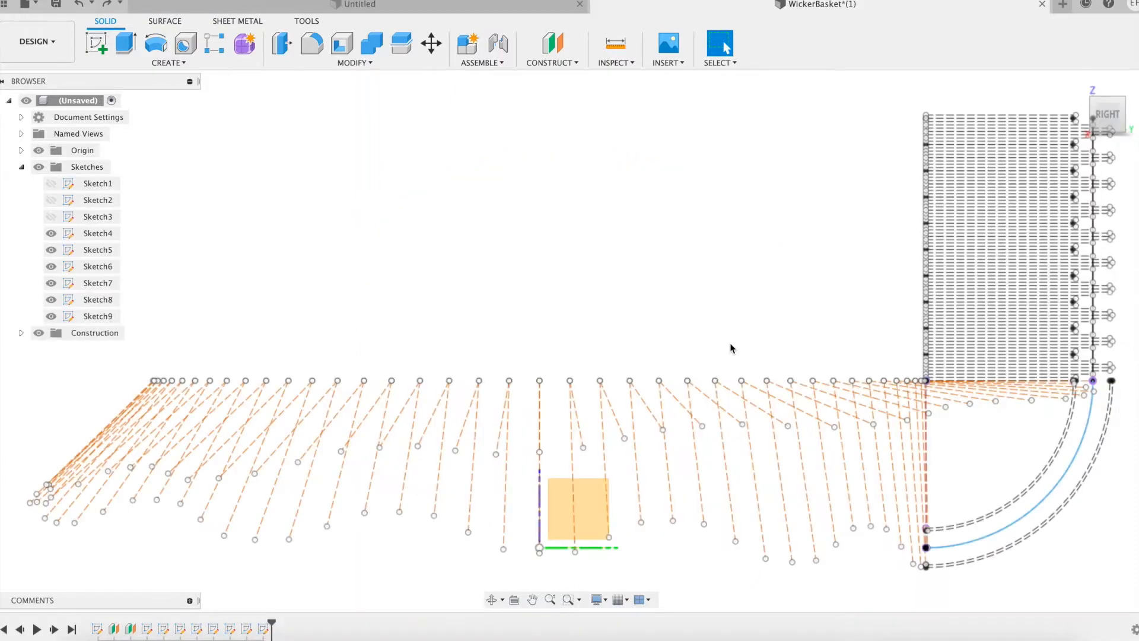
Hide Sketch4 through Sketch8 so that only Sketch9 is displayed, viewed from the right
mouse_move(730, 277)
middle_mouse_down("shift")
mouse_move(718, 346)
mouse_move(702, 356)
mouse_move(745, 351)
mouse_move(831, 368)
middle_mouse_up("shift")
left_click(1118, 126)
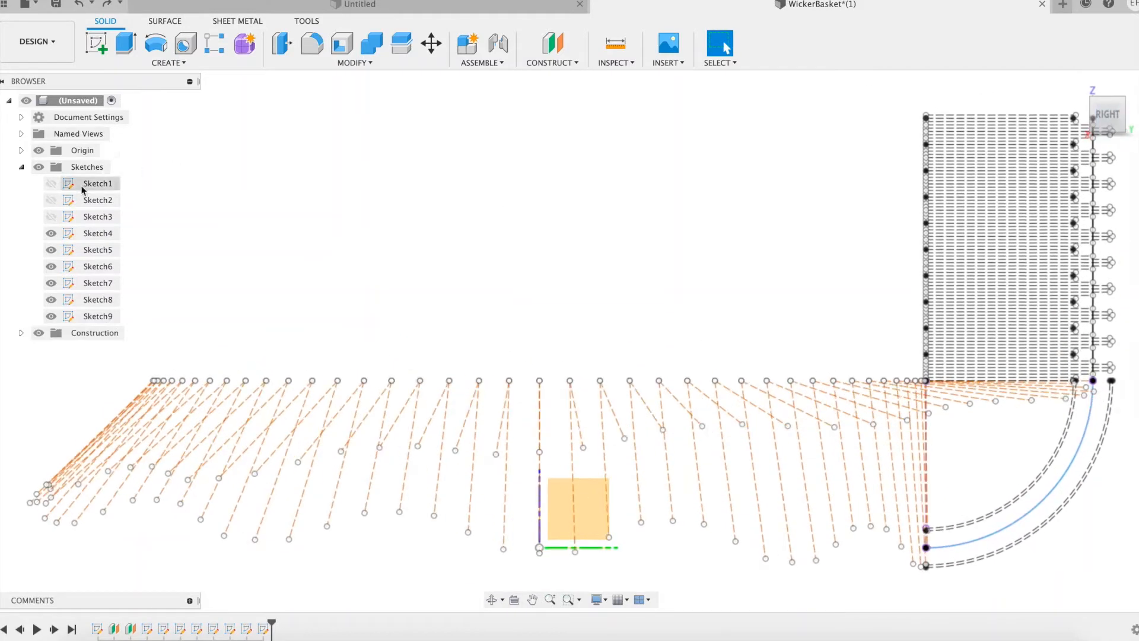
left_click(52, 284)
left_click(51, 299)
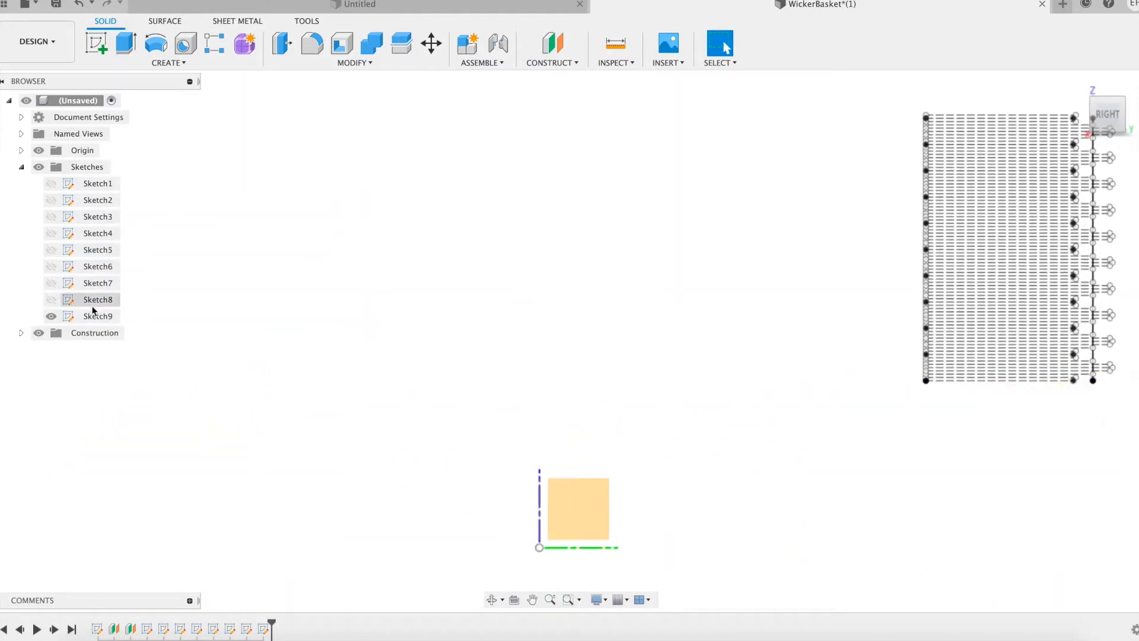
Open Sketch9, the stack of horizontal construction lines, for editing
middle_click(726, 395)
middle_click(726, 396)
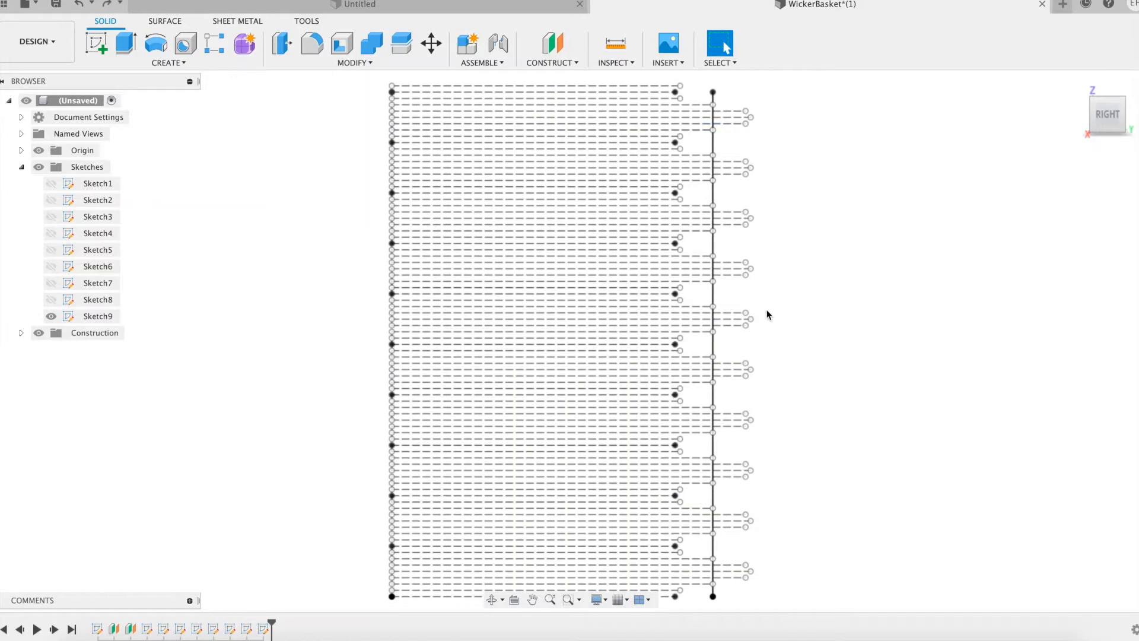
scroll(768, 311, "down", 4)
middle_click_drag(771, 308, 828, 262)
scroll(828, 260, "down", 2)
scroll(532, 294, "down", 1)
middle_click_drag(483, 334, 509, 285)
scroll(504, 291, "up", 1)
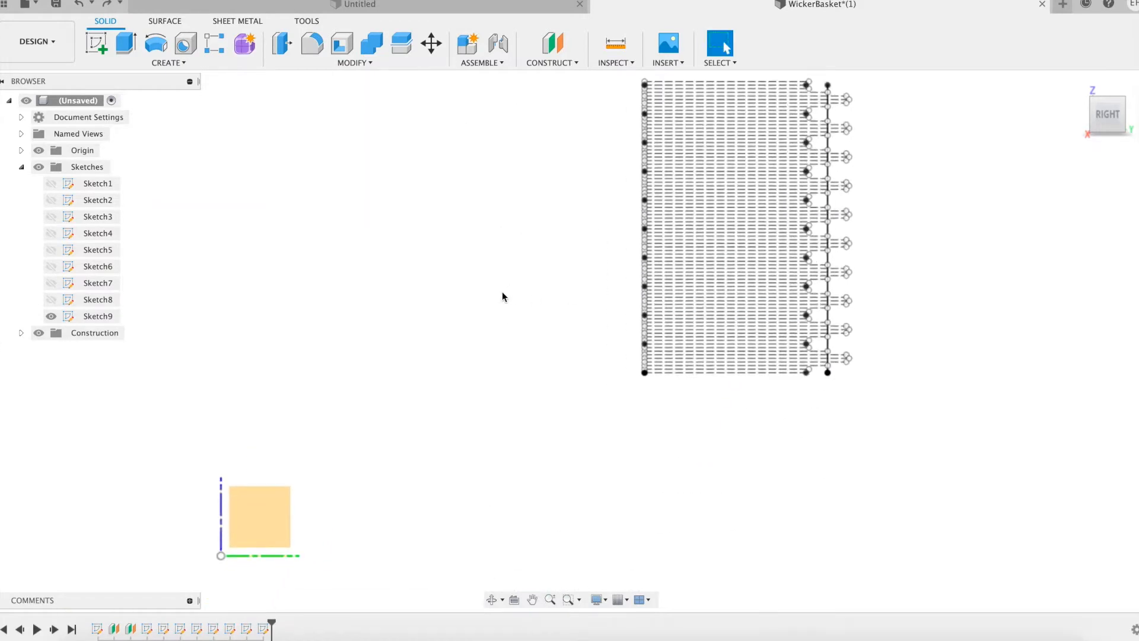
right_click(97, 316)
left_click(148, 359)
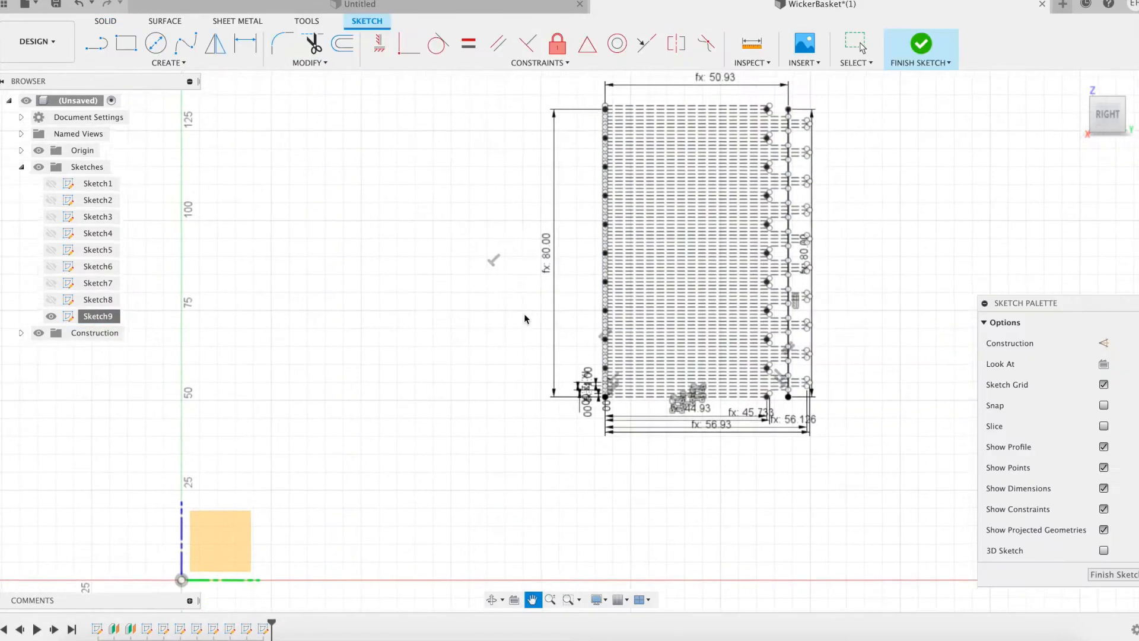
Rotate the 20 construction lines that end on the 50.93 mm vertical line about the Z axis by the parameter angle
middle_click_drag(524, 315, 551, 305)
scroll(551, 304, "down", 2)
scroll(732, 314, "up", 4)
middle_click_drag(823, 279, 786, 408)
key("m")
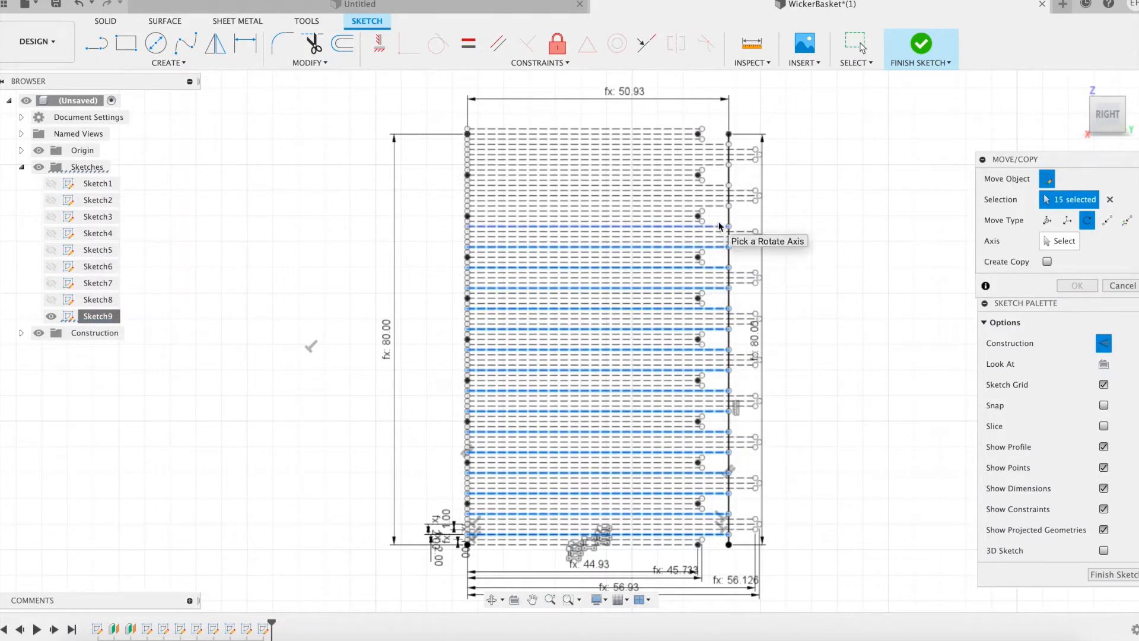
left_click(1066, 241)
scroll(890, 348, "down", 2)
middle_click_drag(890, 347, 938, 281)
left_click(165, 573)
type("angle")
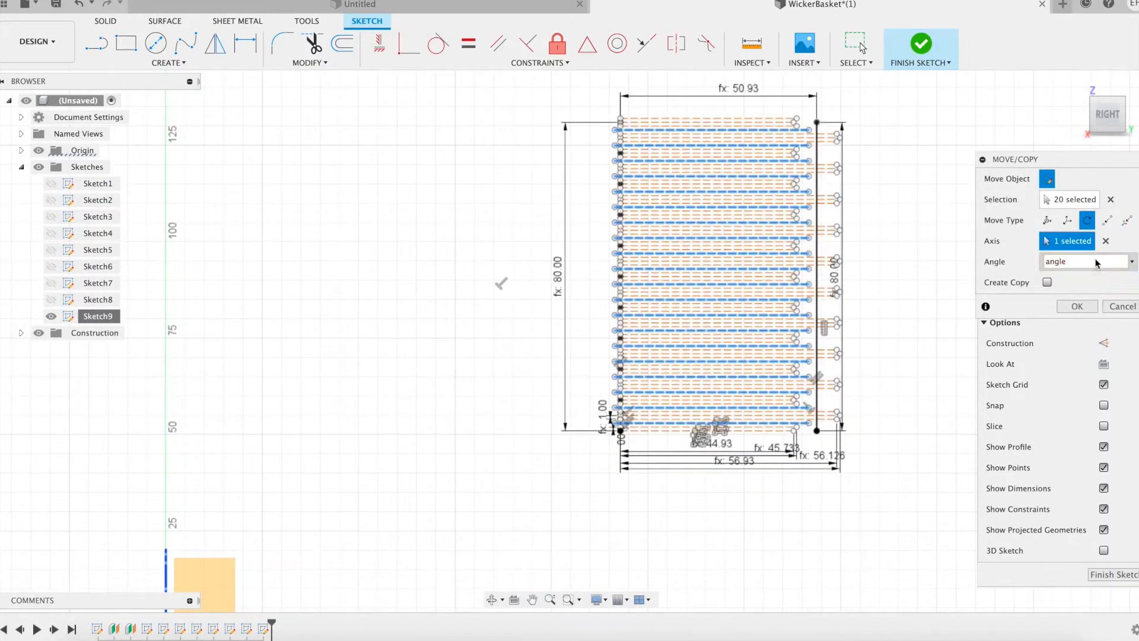
left_click(1077, 308)
Fan the rotated lines around the Z axis in repeated rotations based on the angle parameter, leaving the lowest line behind each time
mouse_move(938, 224)
middle_mouse_down("shift")
mouse_move(808, 195)
mouse_move(892, 176)
middle_mouse_up("shift")
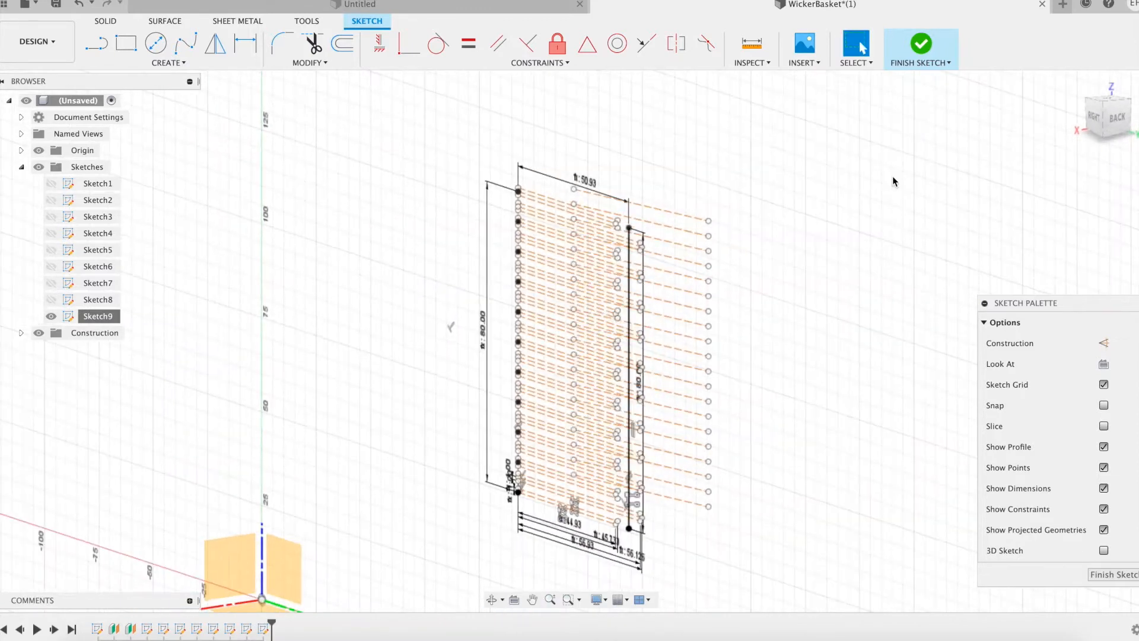
key("m")
left_click_drag(668, 483, 668, 482)
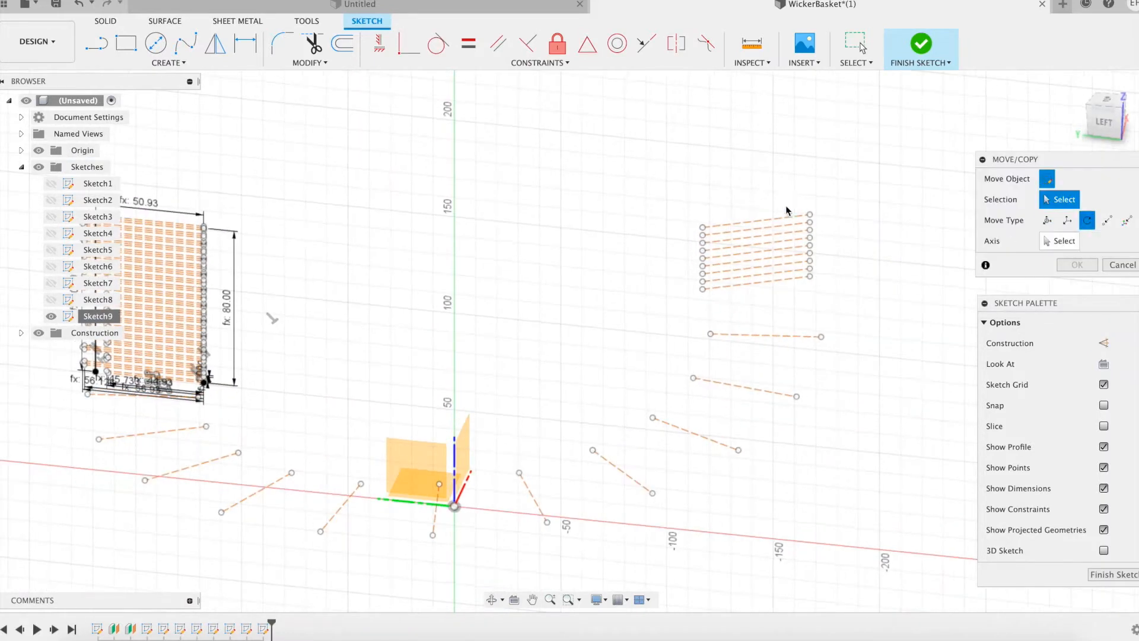
key("Return")
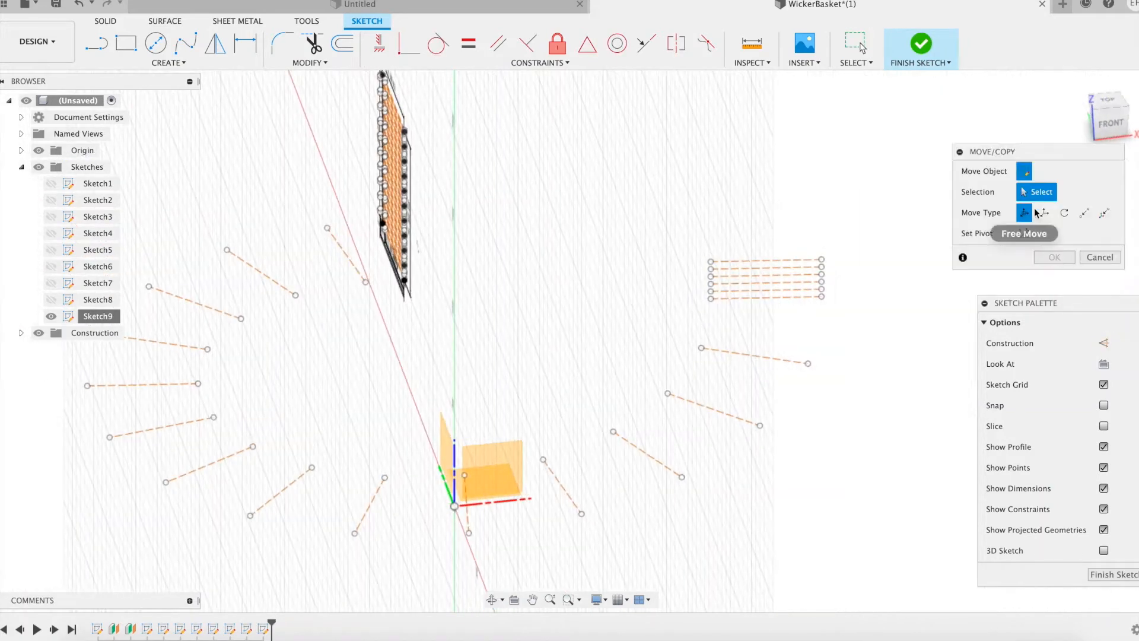
key("Return")
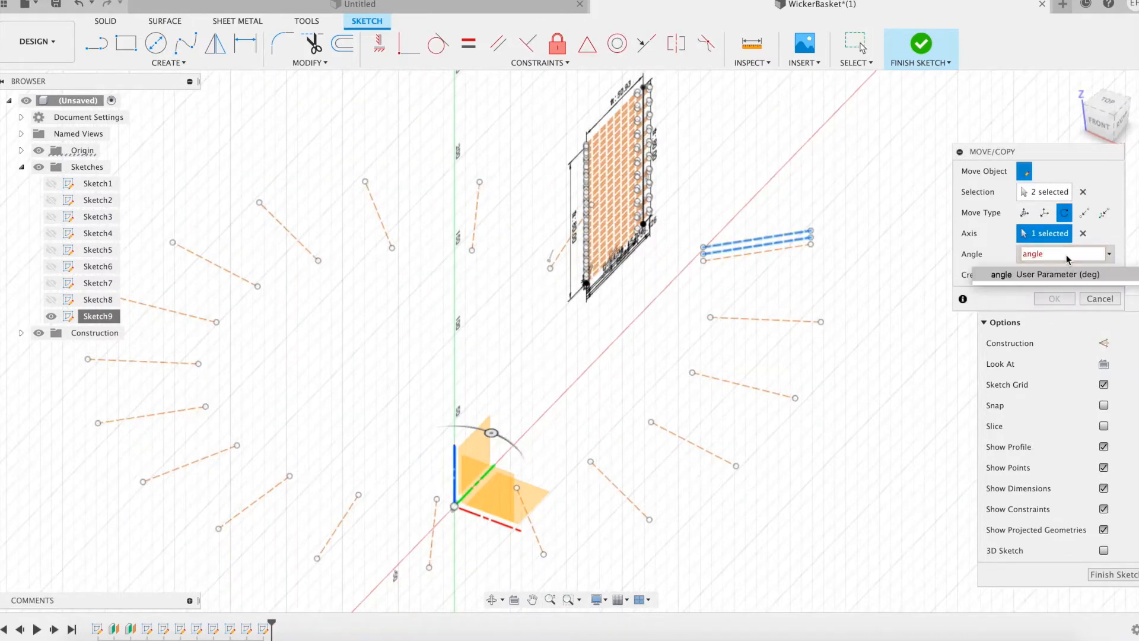
key("Return")
key("m")
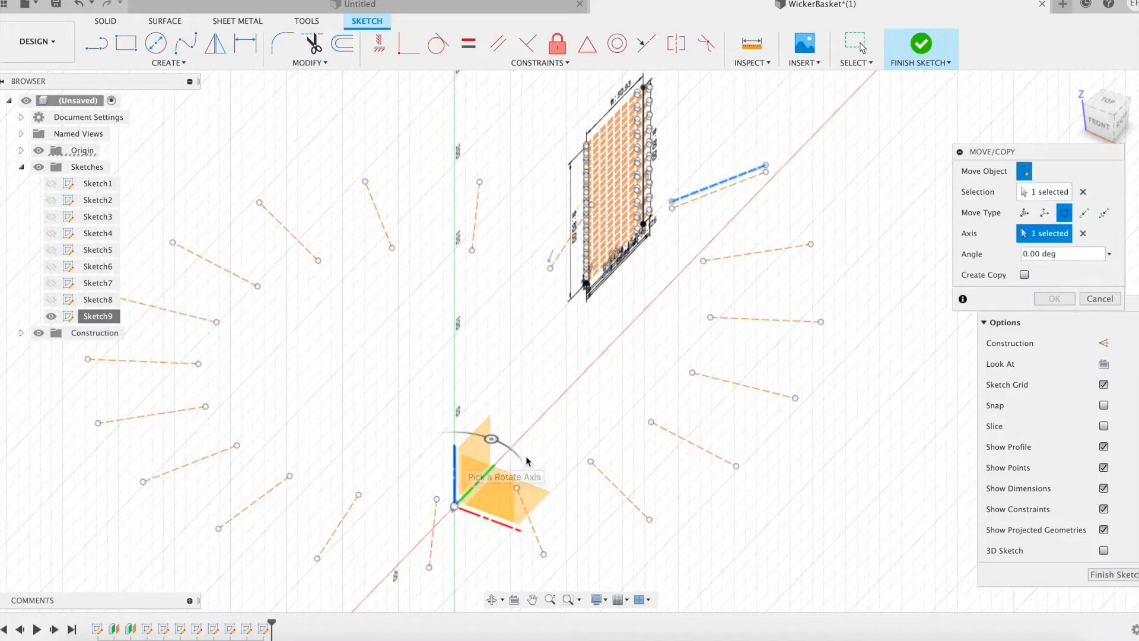
key("Return")
Rotate the ten 44.93 mm construction lines above the lowest one about the Z axis by angle*4
mouse_move(842, 249)
middle_mouse_down("shift")
mouse_move(832, 269)
mouse_move(847, 232)
mouse_move(893, 221)
middle_mouse_up("shift")
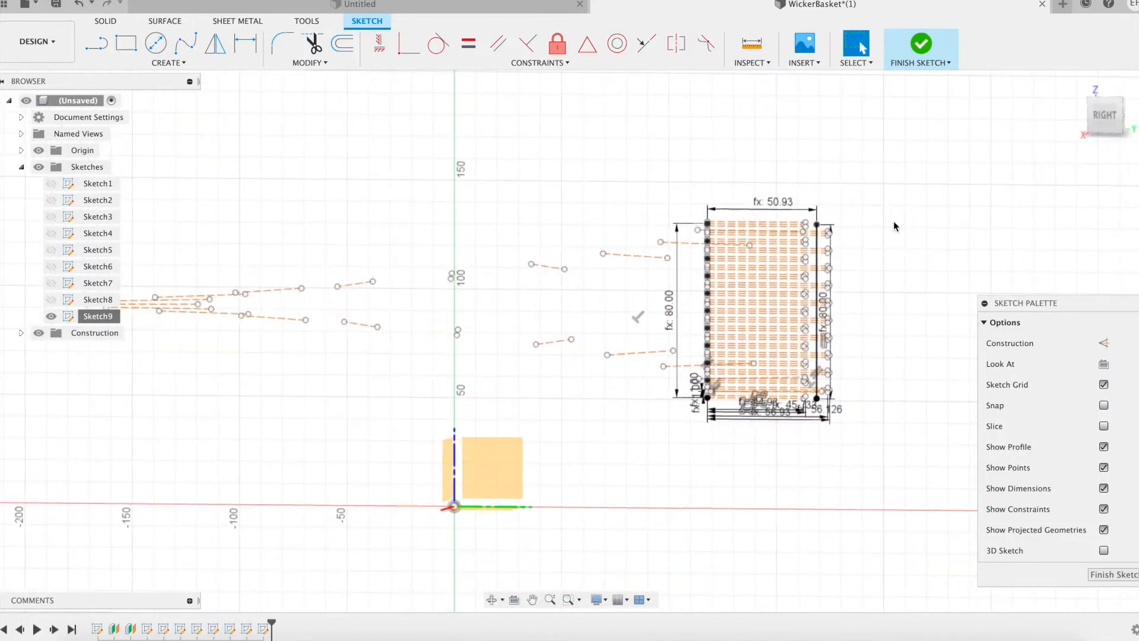
left_click(1107, 114)
middle_click_drag(892, 334, 911, 304)
key("m")
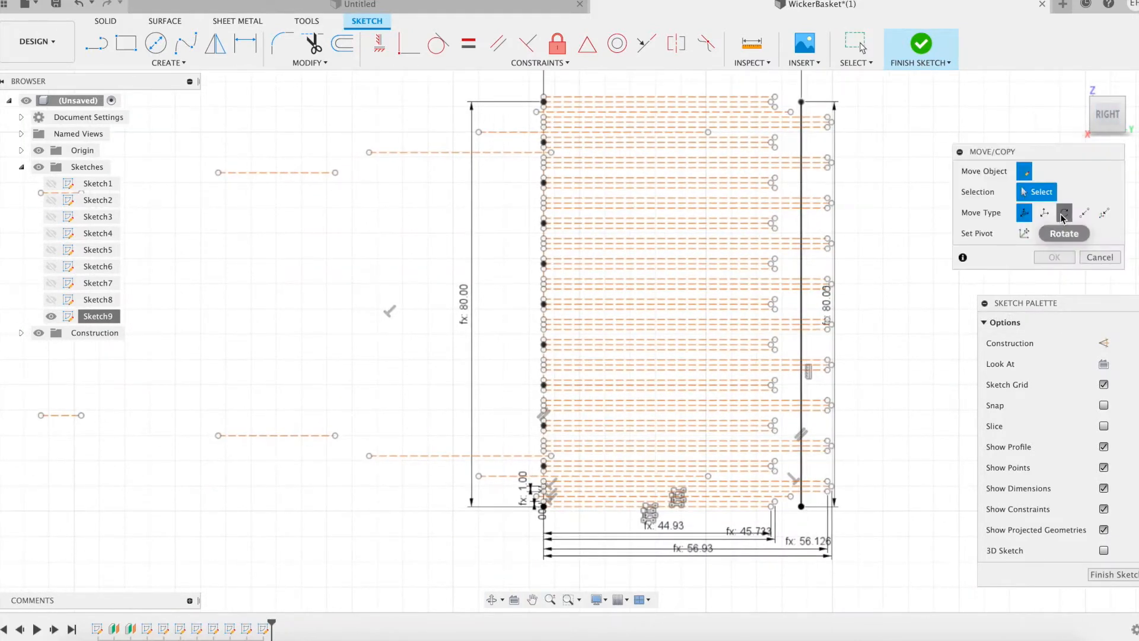
left_click(1063, 214)
scroll(765, 527, "up", 3)
scroll(938, 482, "down", 3)
scroll(734, 509, "up", 3)
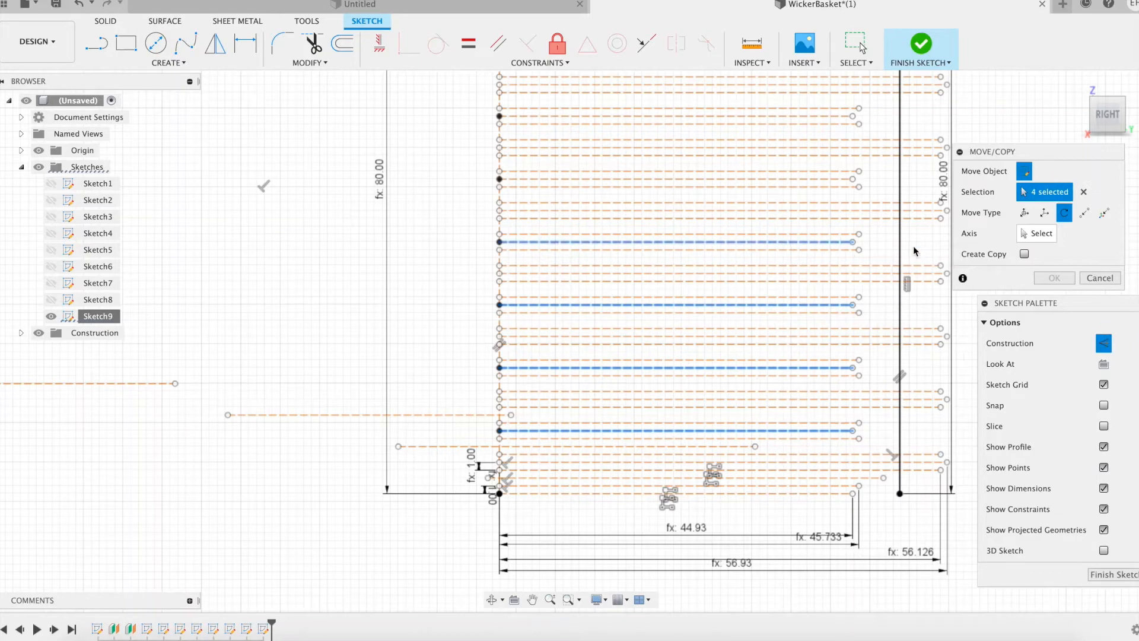
middle_click_drag(914, 252, 821, 290)
left_click(730, 217)
left_click(735, 155)
mouse_move(895, 137)
middle_mouse_down()
mouse_move(880, 220)
mouse_move(892, 286)
mouse_move(919, 176)
middle_mouse_up()
left_click(725, 175)
left_click(746, 114)
left_click(735, 200)
left_click(732, 137)
scroll(919, 176, "down", 6)
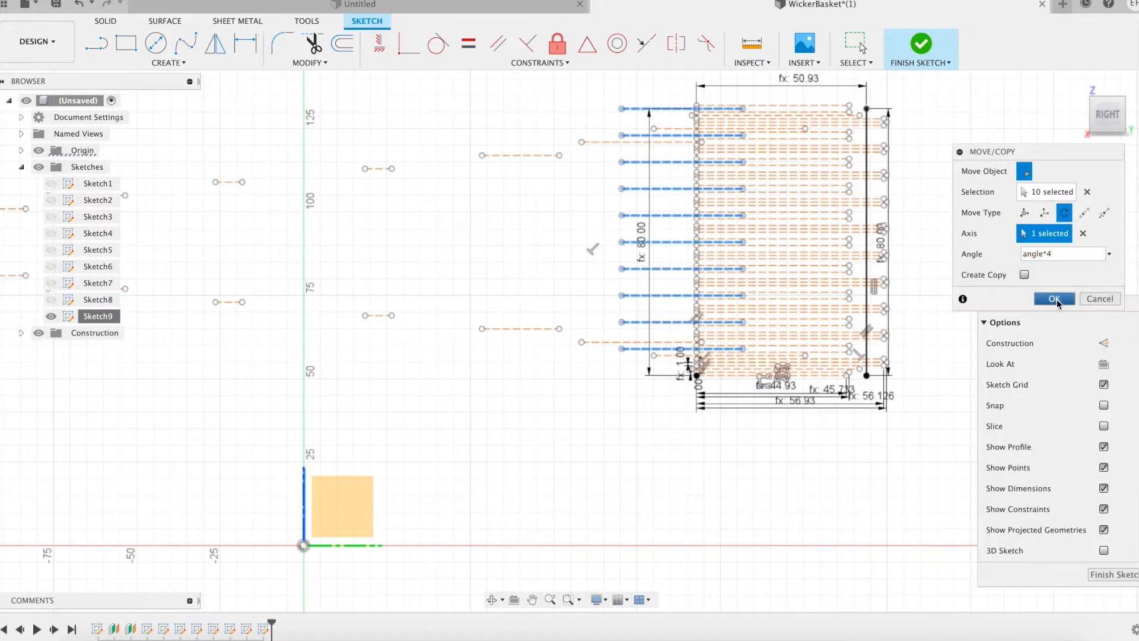
left_click(1055, 299)
Rotate the upper nine lines of the newly rotated stack about the Z axis by angle*4
mouse_move(1057, 303)
middle_mouse_down("shift")
mouse_move(896, 341)
mouse_move(857, 448)
mouse_move(852, 411)
mouse_move(793, 437)
middle_mouse_up("shift")
key("m")
left_click_drag(535, 436, 529, 455)
left_click(1037, 233)
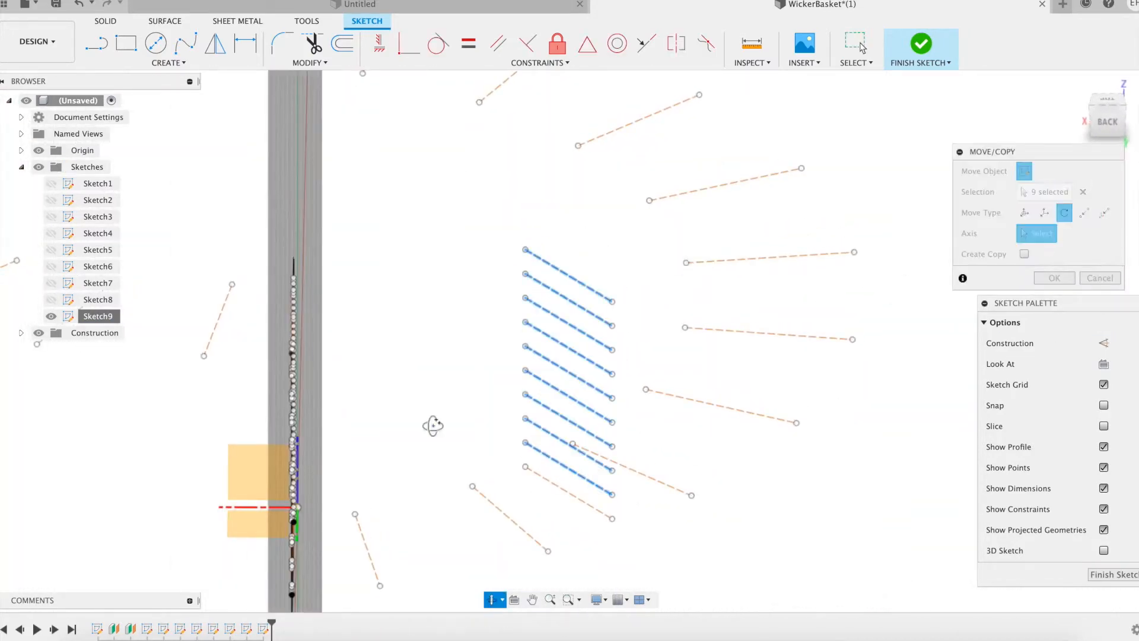
middle_click_drag(433, 425, 397, 432, "shift")
left_click(297, 469)
left_click(1070, 255)
type("angle*2")
left_click(1054, 299)
Rotate the upper eight lines of the stack about the Z axis by angle*4
middle_click_drag(1055, 300, 888, 362, "shift")
type("m")
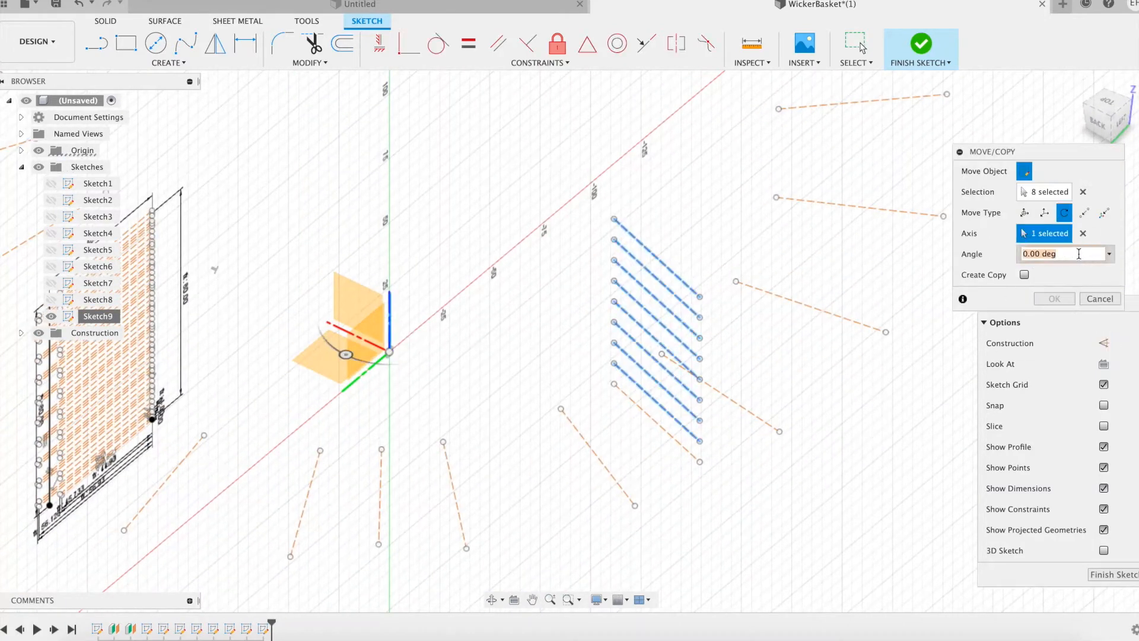
type("angle*4")
left_click(1055, 298)
Rotate the upper seven lines of the single-line stack about the Z axis by angle*4
middle_click_drag(985, 318, 788, 346, "shift")
key("m")
left_click_drag(670, 249, 654, 345)
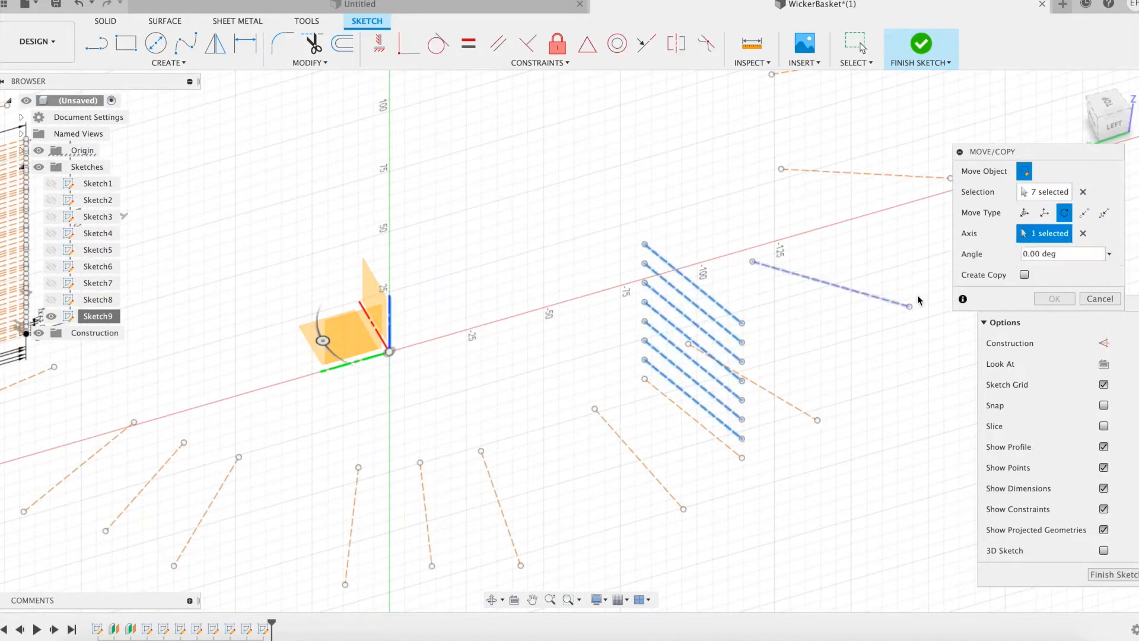
left_click(1054, 298)
Rotate the upper six lines of the single-line stack about the Z axis by angle*4
middle_click_drag(883, 313, 652, 247, "shift")
type("m")
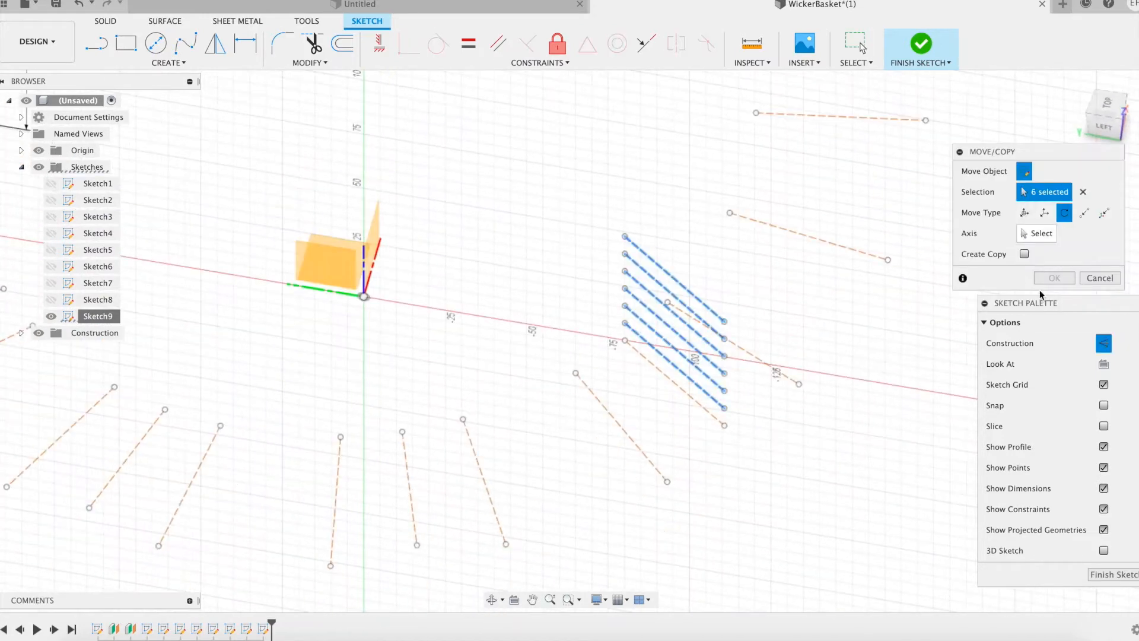
type("angle*4")
left_click(1054, 300)
Rotate the upper five lines of the single-line stack about the Z axis by angle*4
middle_click_drag(1062, 242, 849, 234, "shift")
key("m")
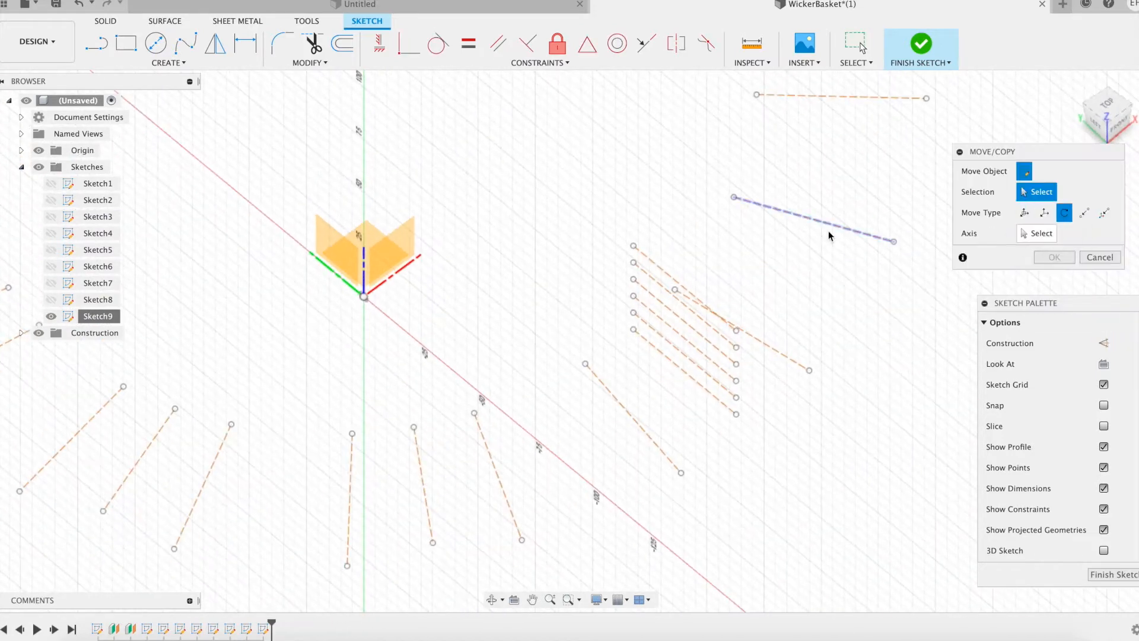
left_click(1072, 255)
type("angle*4")
left_click(1054, 299)
Rotate the upper four lines of the single-line stack about the Z axis by angle*4
middle_click_drag(1033, 290, 822, 297, "shift")
key("m")
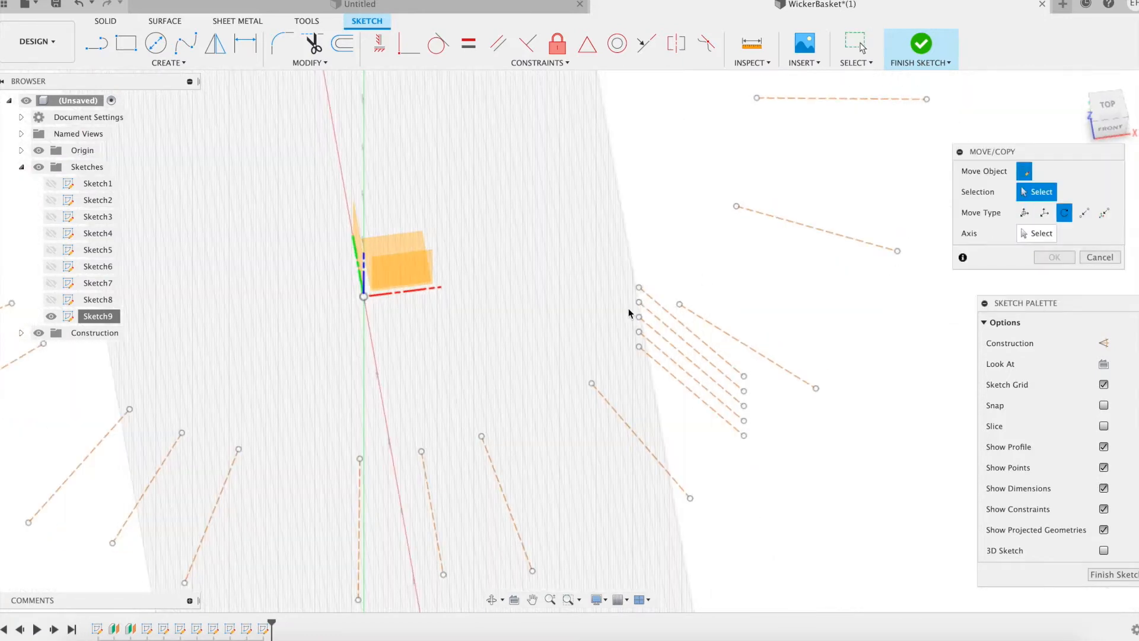
left_click(1068, 257)
type("angle*4")
left_click(1054, 298)
Rotate the upper three lines of the single-line stack about the Z axis by angle*4
middle_click_drag(1036, 291, 912, 278, "shift")
key("m")
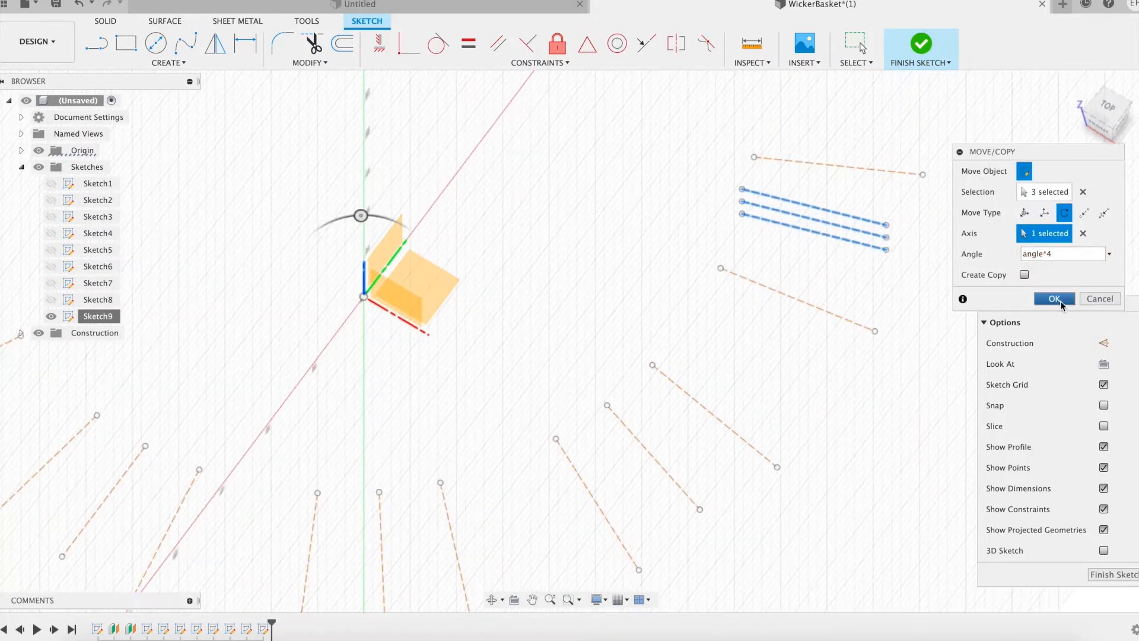
left_click(1055, 298)
Rotate the upper two lines of the single-line stack about the Z axis by angle*4
middle_click_drag(1055, 298, 1075, 203, "shift")
key("m")
left_click(1062, 258)
type("angle*4")
left_click(1054, 299)
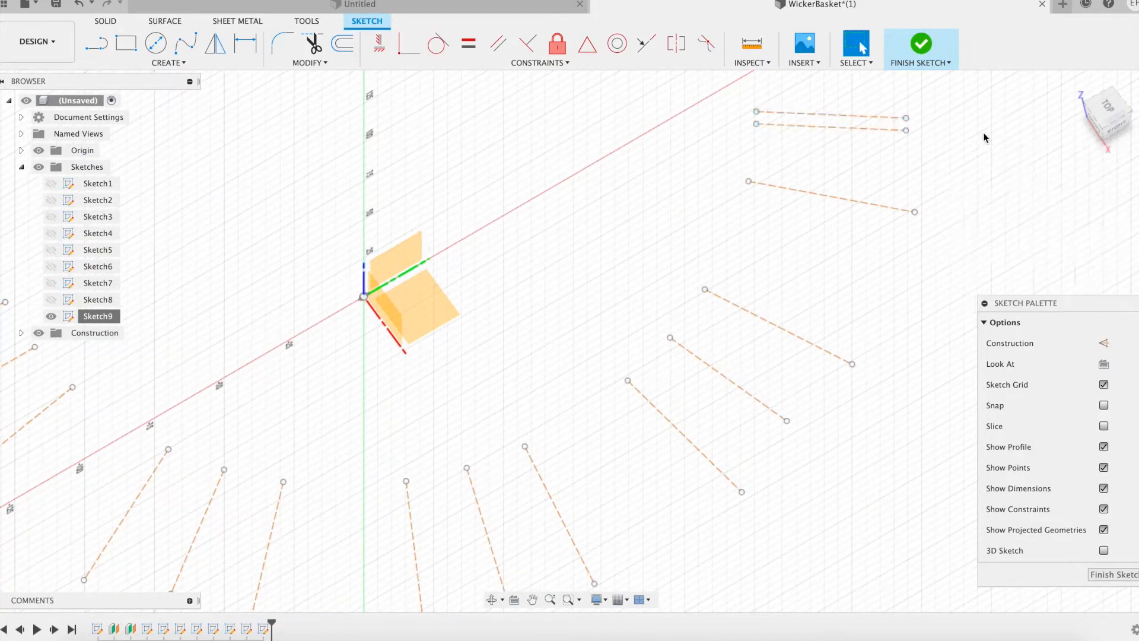
Rotate the topmost remaining line of the single-line stack about the Z axis by angle*4
middle_click_drag(986, 135, 926, 185, "shift")
key("m")
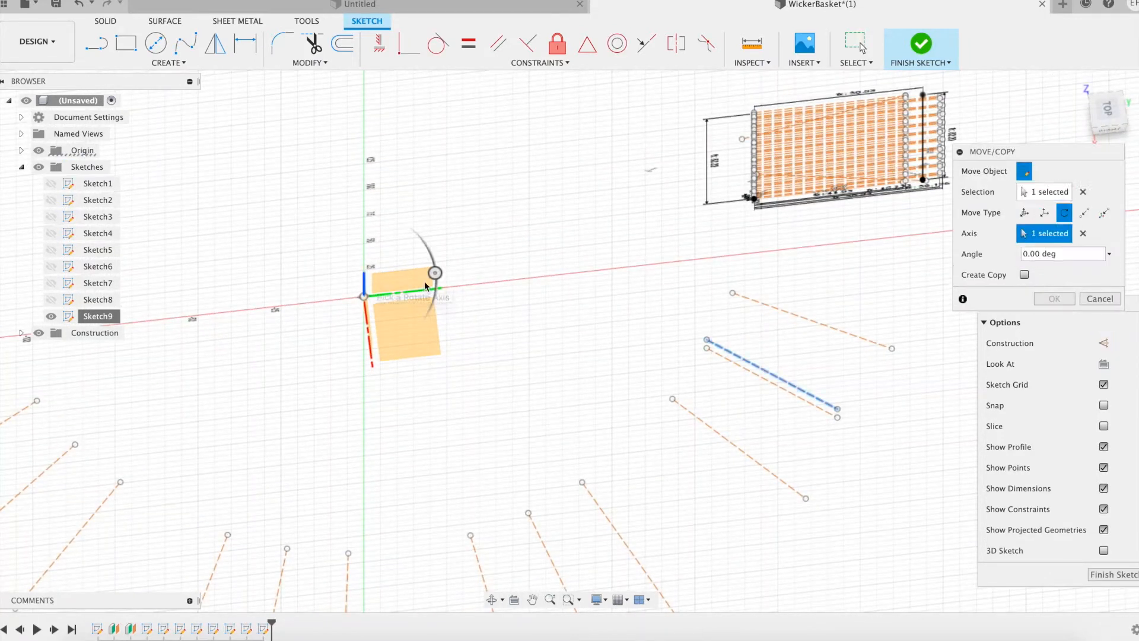
left_click(1054, 299)
Rotate the 30 longest construction lines, ten groups of three, away from the original stack about the Z axis by a multiple of angle
middle_click_drag(1014, 300, 938, 209, "shift")
left_click(1107, 115)
mouse_move(808, 287)
middle_mouse_down()
mouse_move(810, 274)
mouse_move(931, 522)
middle_mouse_up()
scroll(931, 522, "down", 2)
middle_click_drag(836, 190, 610, 178)
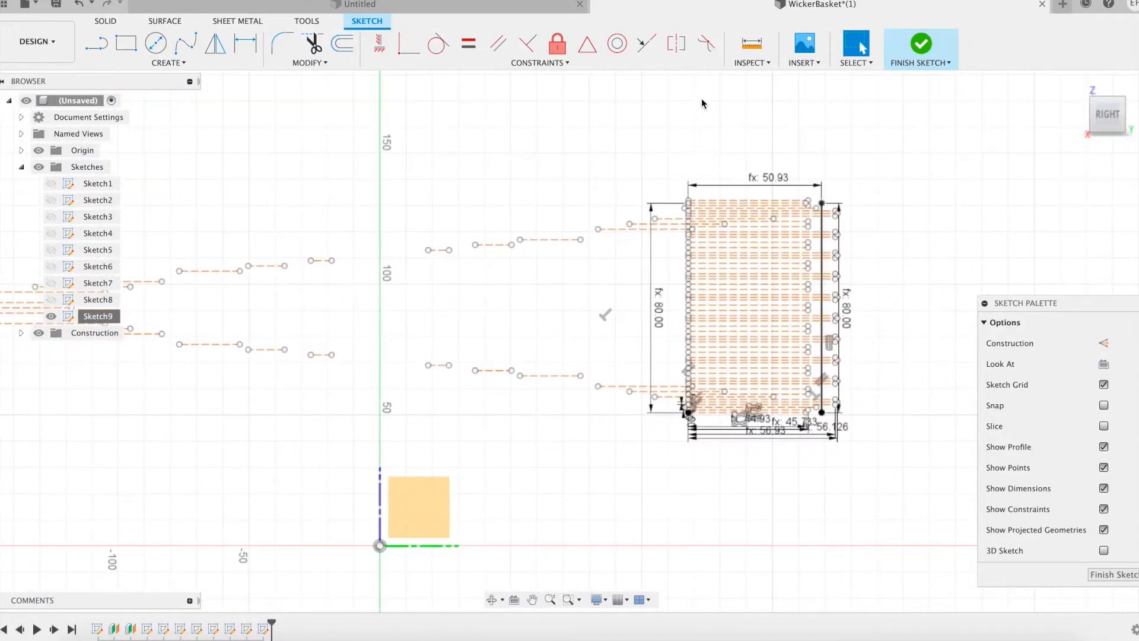
scroll(788, 214, "up", 2)
mouse_move(831, 255)
middle_mouse_down("shift")
mouse_move(777, 278)
mouse_move(872, 239)
mouse_move(910, 249)
mouse_move(905, 257)
middle_mouse_up("shift")
scroll(807, 249, "up", 3)
key("m")
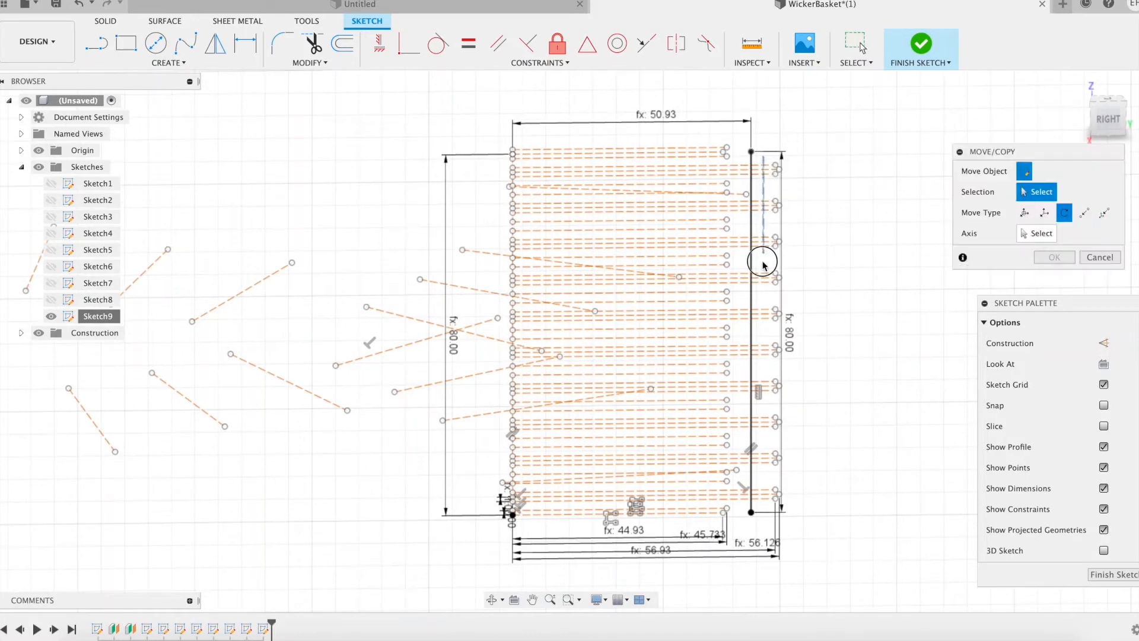
left_click_drag(759, 481, 759, 504)
left_click(1037, 233)
scroll(285, 466, "down", 3)
middle_click_drag(285, 466, 608, 450)
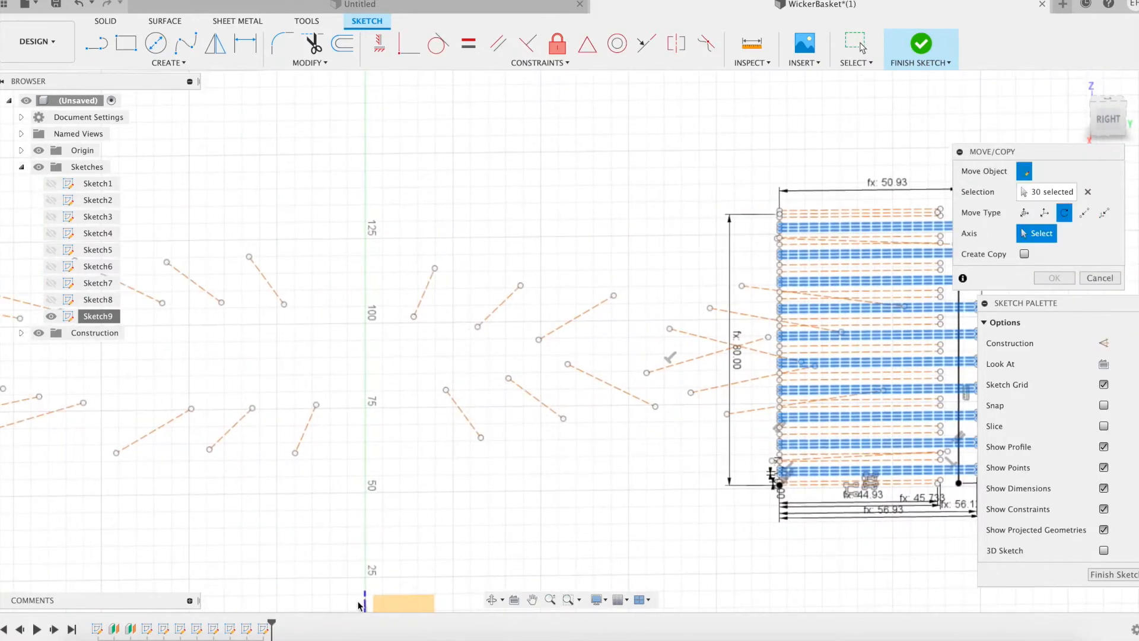
left_click(364, 604)
mouse_move(922, 517)
middle_mouse_down()
mouse_move(724, 480)
mouse_move(803, 483)
middle_mouse_up()
left_click(1075, 257)
type("ang")
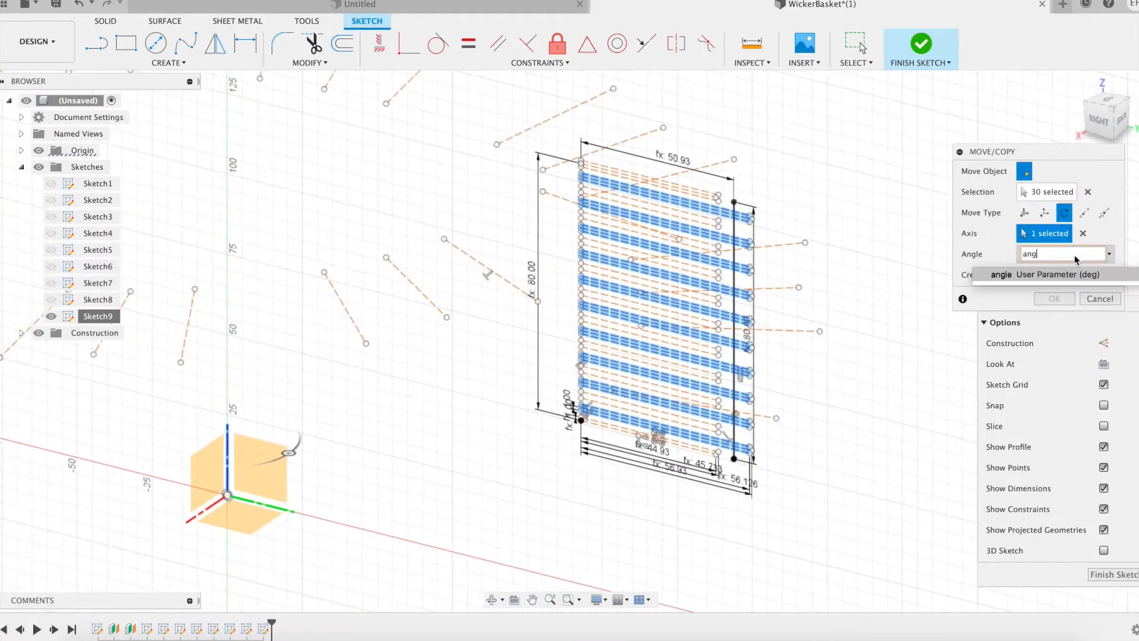
type("le*.5")
key("Return")
Rotate the 27 lines above the lowest group of three about the Z axis by angle*4
middle_click_drag(946, 292, 920, 290, "shift")
key("m")
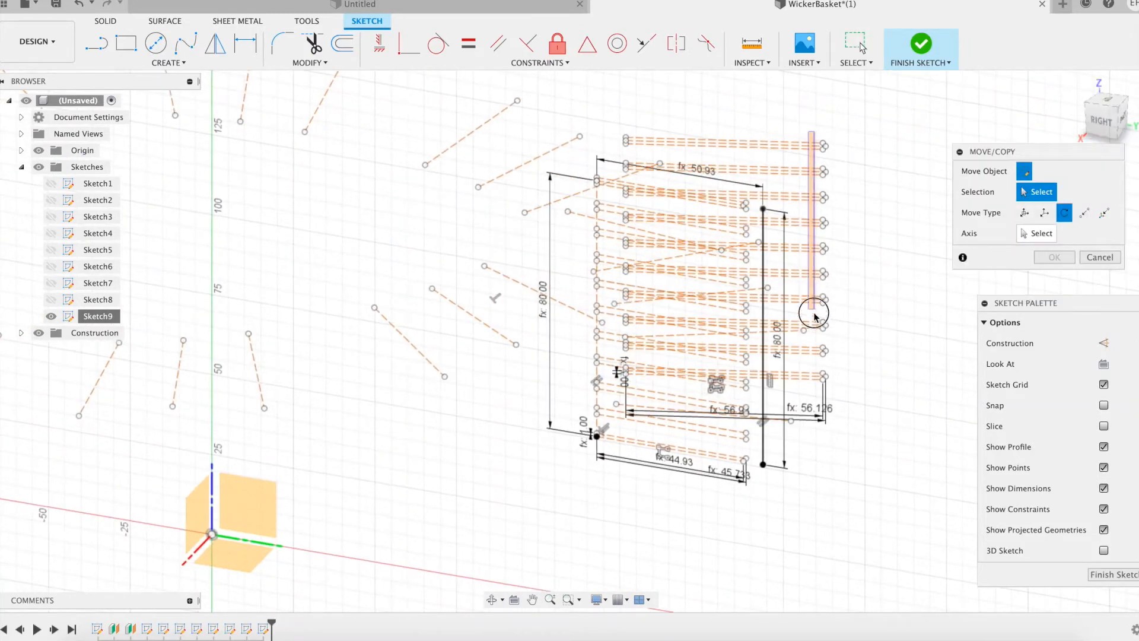
left_click_drag(810, 363, 809, 363)
left_click(1036, 233)
left_click(215, 468)
left_click(1067, 256)
type("an")
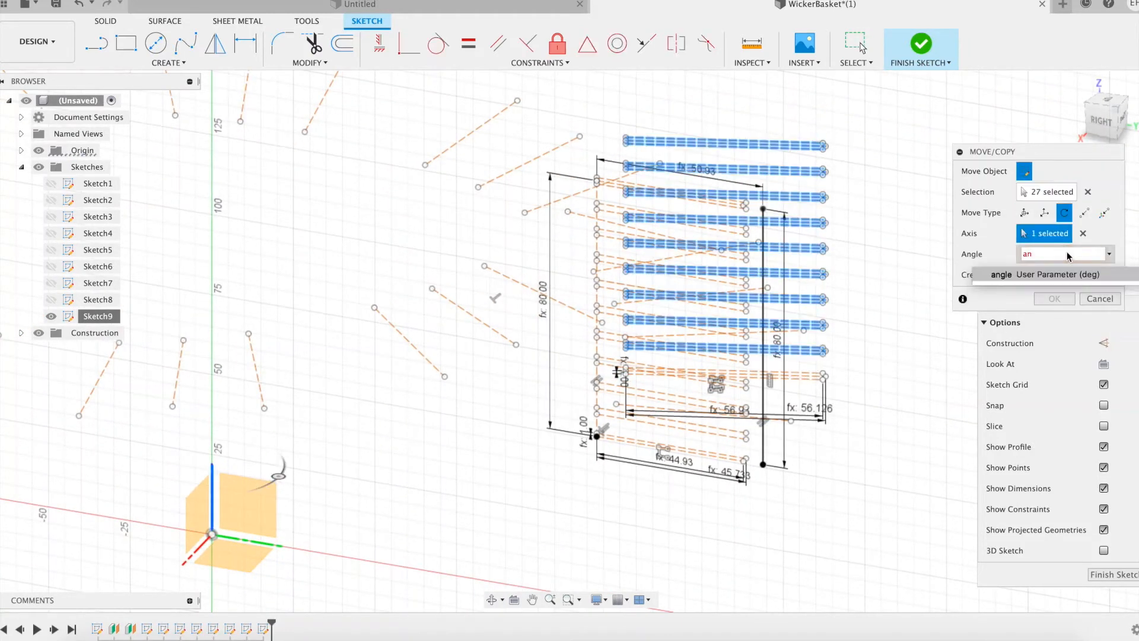
type("gle")
key("Return")
Try to rotate all 27 lines of the moved stack about the Z axis once more and undo that rotation
middle_click_drag(994, 239, 859, 245, "shift")
key("m")
left_click_drag(757, 121, 736, 346)
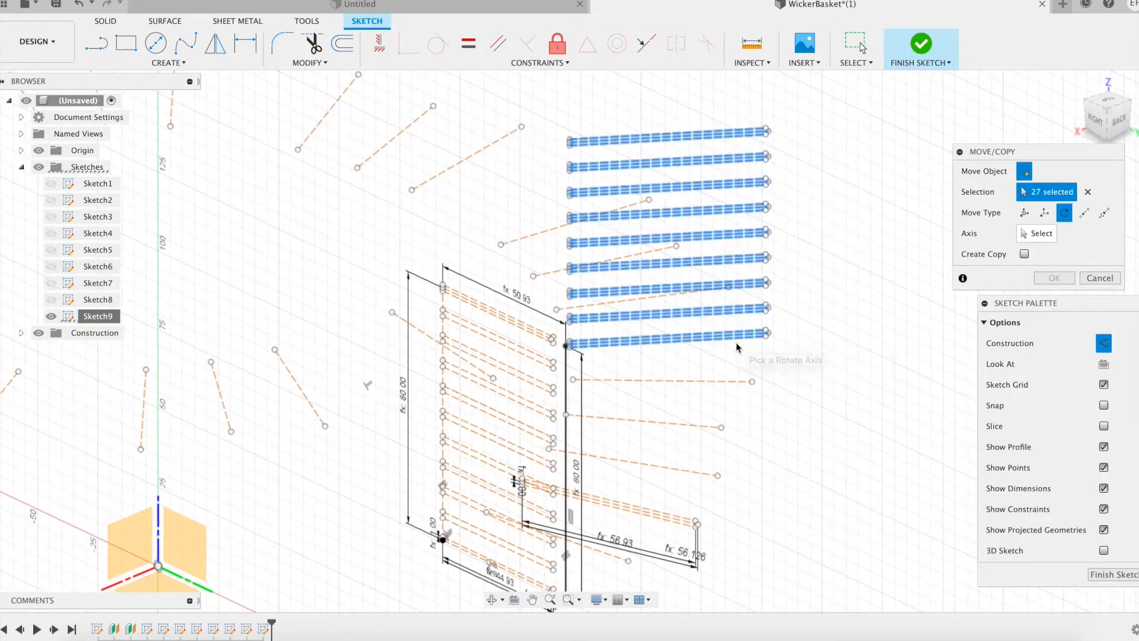
key("Return")
middle_click_drag(964, 230, 919, 239, "shift")
key("super+z")
Rotate the upper 24 lines of the three-line groups about the Z axis by angle*4
key("m")
left_click_drag(789, 151, 762, 317)
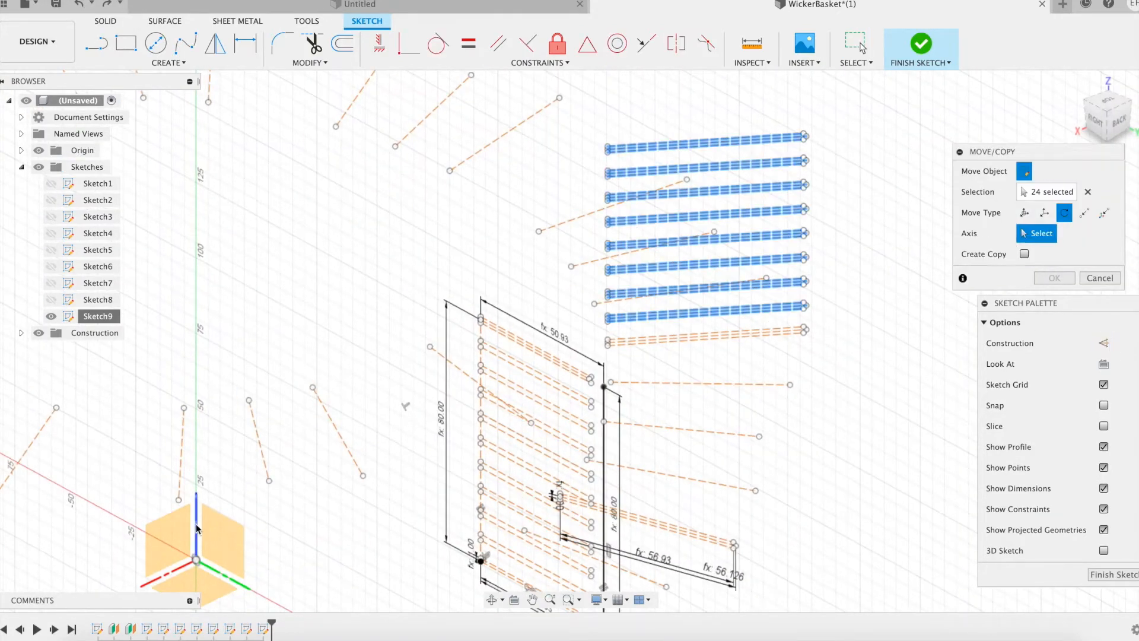
type("4")
key("Return")
Rotate the upper 21 lines of the three-line groups about the Z axis by angle*4
middle_click_drag(949, 255, 860, 261, "shift")
middle_click_drag(860, 261, 736, 356)
key("m")
left_click_drag(804, 204, 774, 369)
left_click(1037, 233)
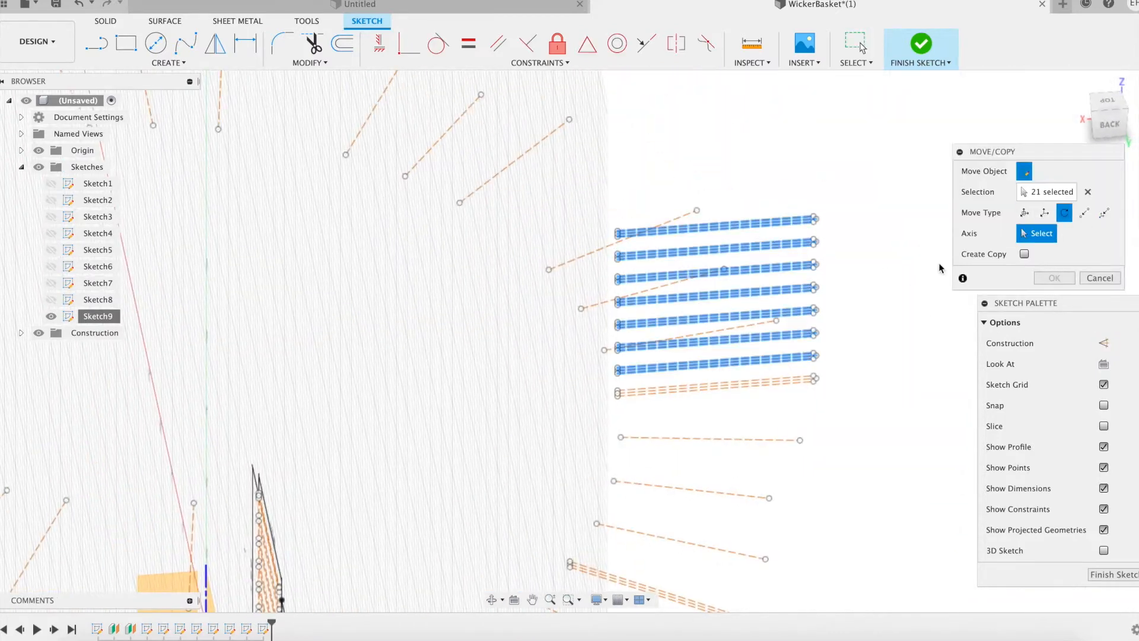
type("36")
key("Return")
Rotate the upper 18 lines of the three-line groups about the Z axis by angle*4
middle_click_drag(930, 275, 863, 276, "shift")
key("m")
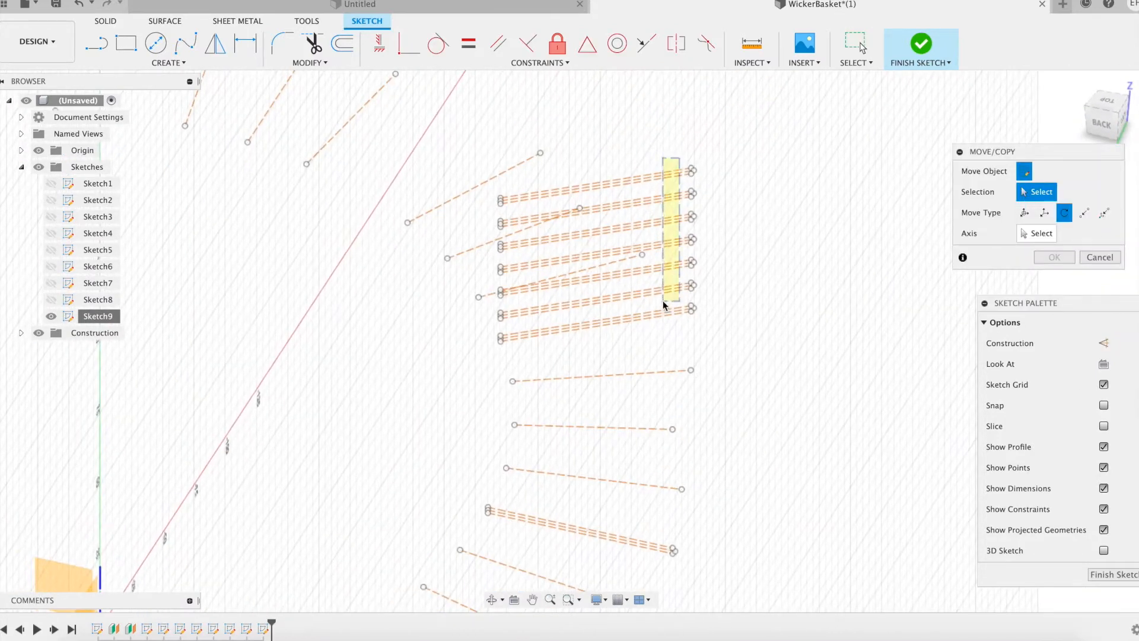
left_click_drag(663, 301, 663, 302)
left_click(1038, 233)
left_click(100, 586)
type("angle*4")
left_click(1066, 299)
Rotate the upper 15 lines of the three-line groups about the Z axis by angle*4
middle_click_drag(878, 243, 813, 241, "shift")
key("m")
left_click_drag(652, 156, 631, 292)
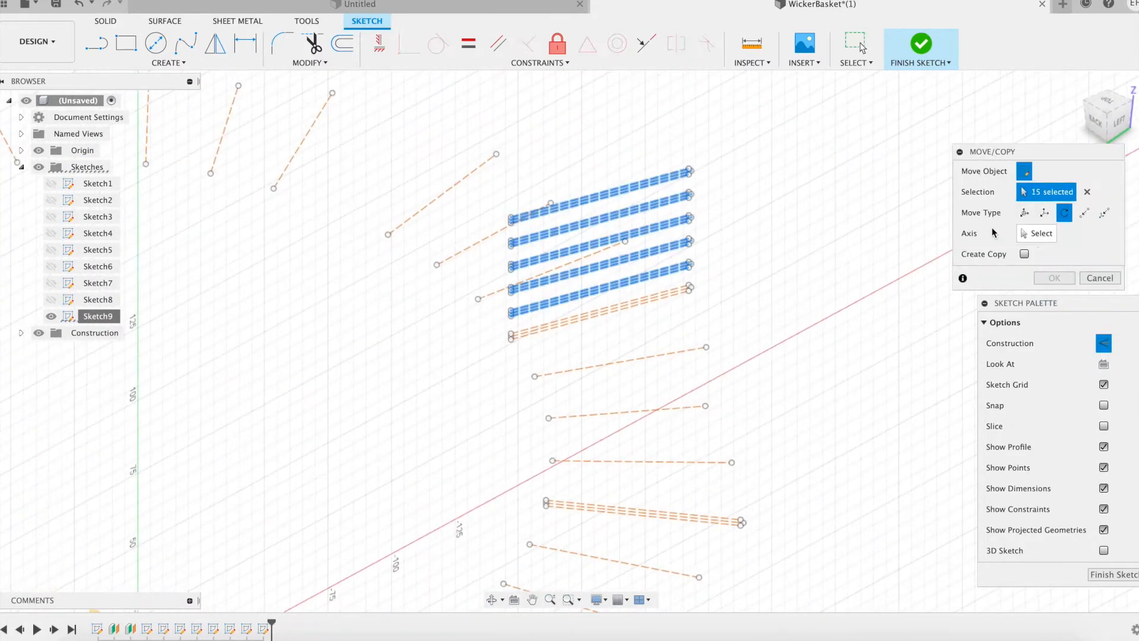
left_click(1037, 233)
middle_click_drag(380, 424, 418, 356)
left_click(177, 577)
key("Return")
Rotate the upper 12 lines of the three-line groups about the Z axis by angle*4
middle_click_drag(836, 279, 1009, 172, "shift")
key("m")
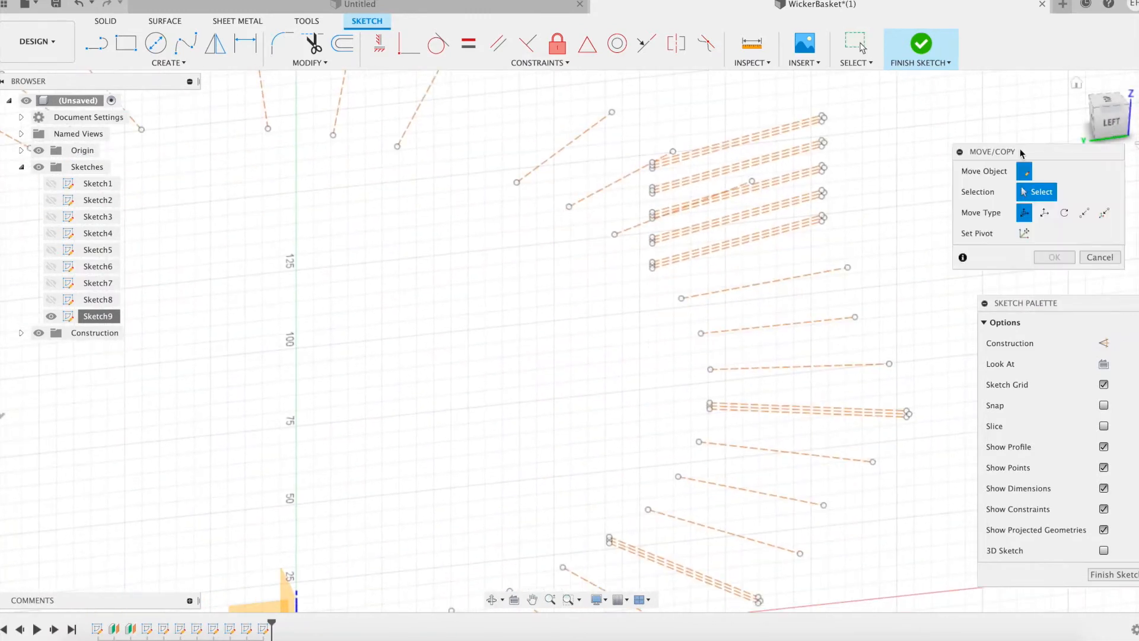
left_click_drag(785, 212, 784, 213)
left_click(1038, 233)
left_click(296, 599)
type("angle*4")
left_click(1058, 298)
Rotate the upper nine lines of the three-line groups about the Z axis by angle*4
middle_click_drag(1026, 264, 951, 255, "shift")
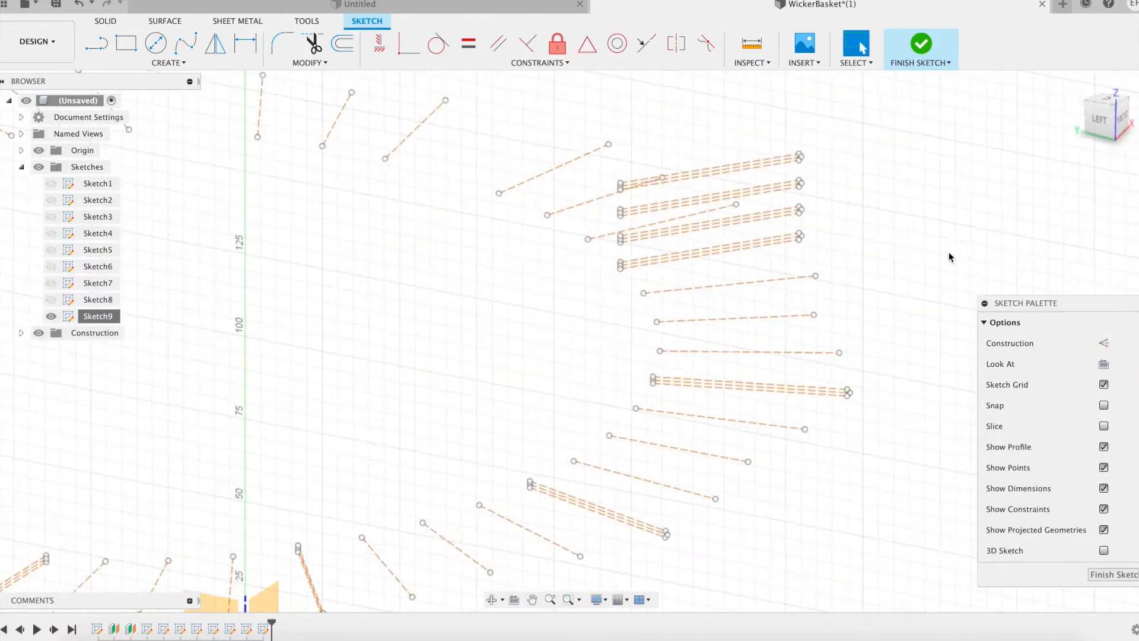
key("m")
left_click_drag(784, 148, 763, 227)
left_click(1059, 298)
Rotate the upper six lines of the three-line groups about the Z axis by angle*4
middle_click_drag(973, 195, 845, 258, "shift")
key("m")
left_click(1063, 215)
left_click_drag(826, 195, 798, 252)
left_click(1045, 234)
left_click(327, 597)
type("angle*4")
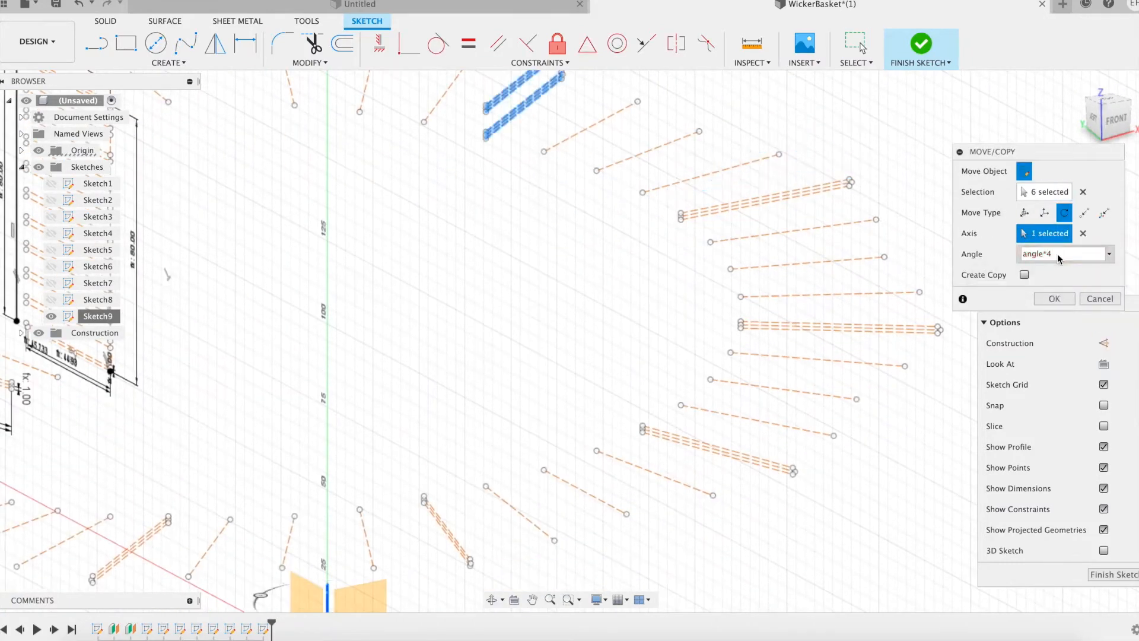
left_click(1058, 299)
Rotate the topmost group of three lines about the Z axis by angle*4
middle_click_drag(985, 261, 882, 256, "shift")
key("m")
left_click(1063, 214)
left_click_drag(832, 184, 801, 212)
left_click(1041, 234)
left_click(265, 610)
type("angle*5")
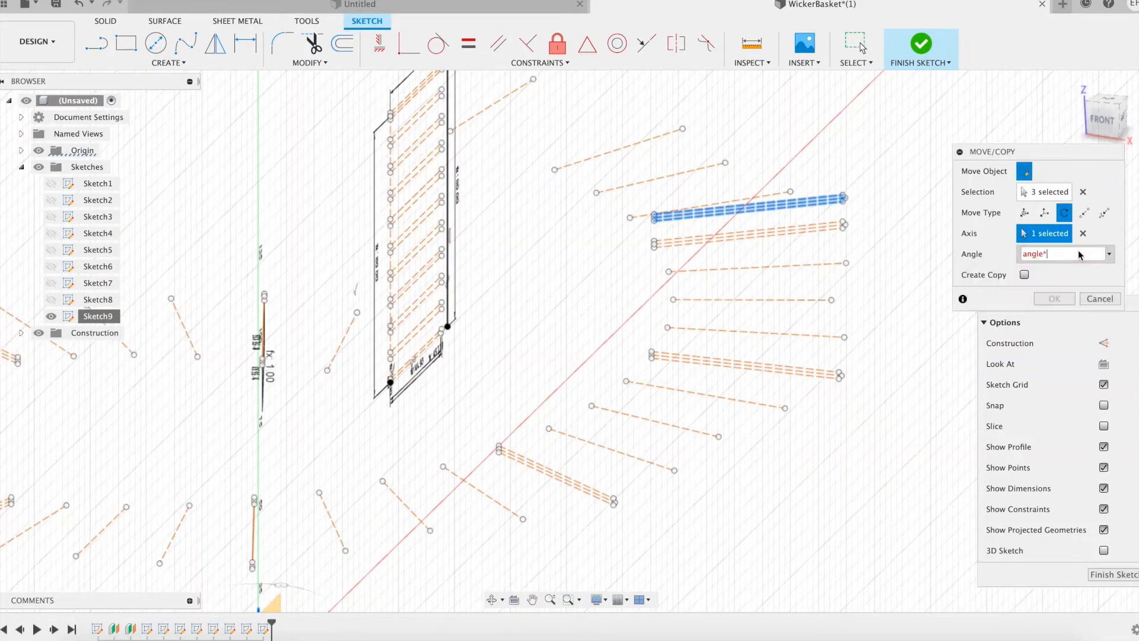
left_click(1059, 298)
Rotate the nine middle line pairs (18 lines) of the original stack about the Z axis by angle*4, leaving the top and bottom groups in place
middle_click_drag(1045, 255, 938, 230, "shift")
left_click(1108, 115)
middle_click_drag(736, 486, 590, 135)
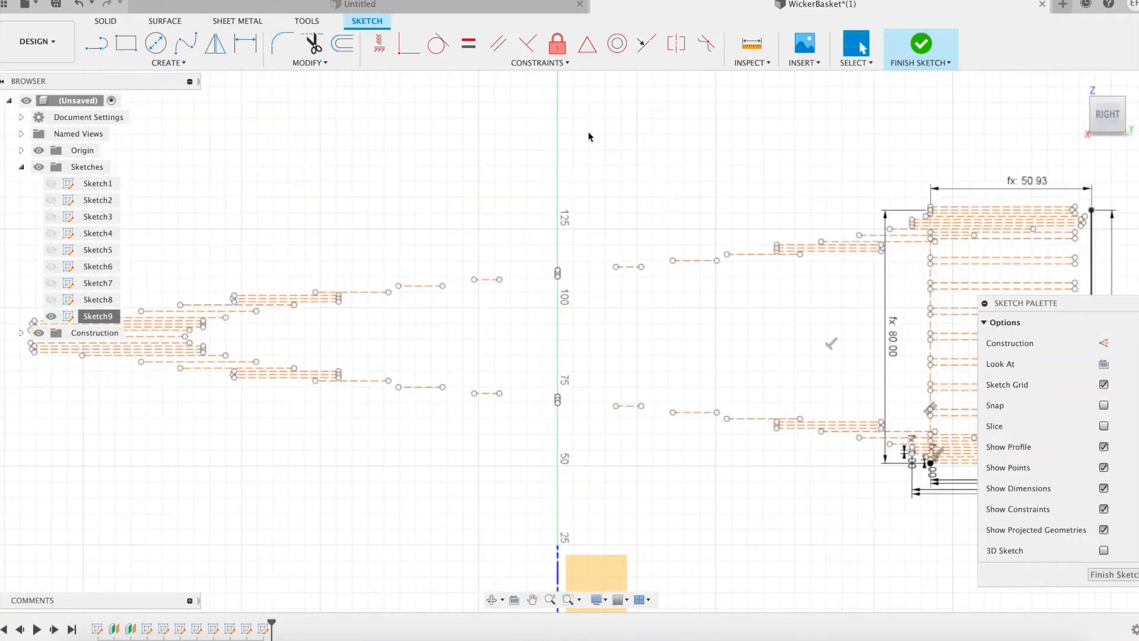
middle_click_drag(872, 111, 565, 82)
scroll(797, 219, "up", 3)
mouse_move(969, 267)
middle_mouse_down("shift")
mouse_move(779, 285)
mouse_move(892, 252)
middle_mouse_up("shift")
key("m")
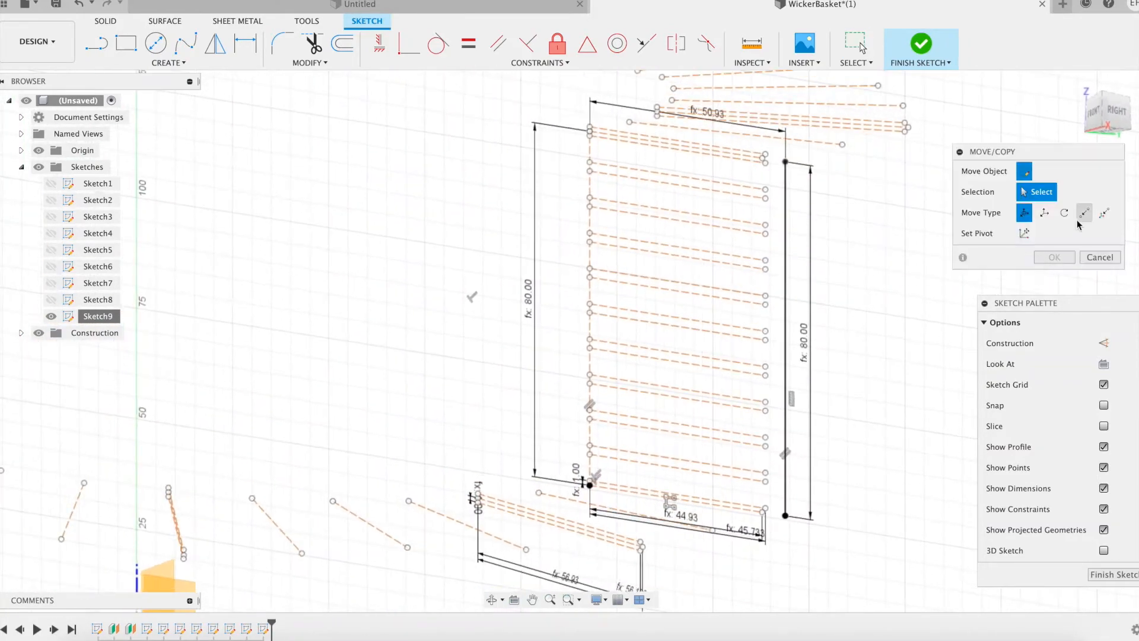
left_click_drag(728, 489, 729, 490)
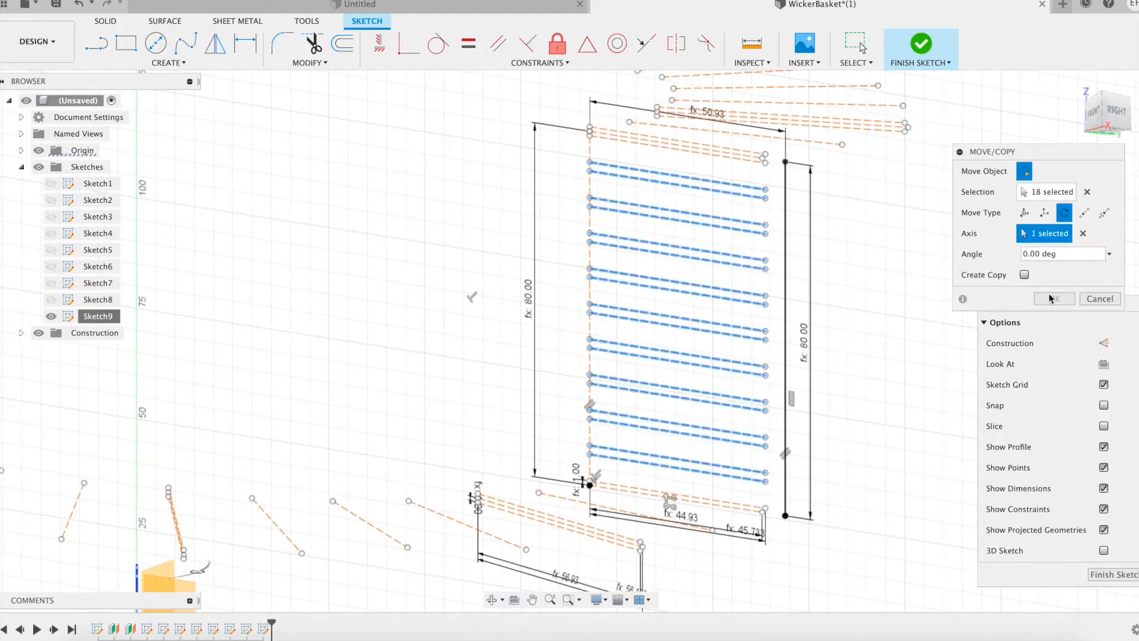
left_click(1063, 258)
type("angle*4")
key("Return")
Rotate the upper eight pairs (16 lines) of the newly moved stack about the Z axis by angle*4
middle_click_drag(1010, 259, 990, 263, "shift")
key("m")
left_click_drag(462, 186, 438, 460)
middle_click_drag(500, 425, 537, 362)
left_click(153, 571)
left_click(1080, 252)
type("angle*4")
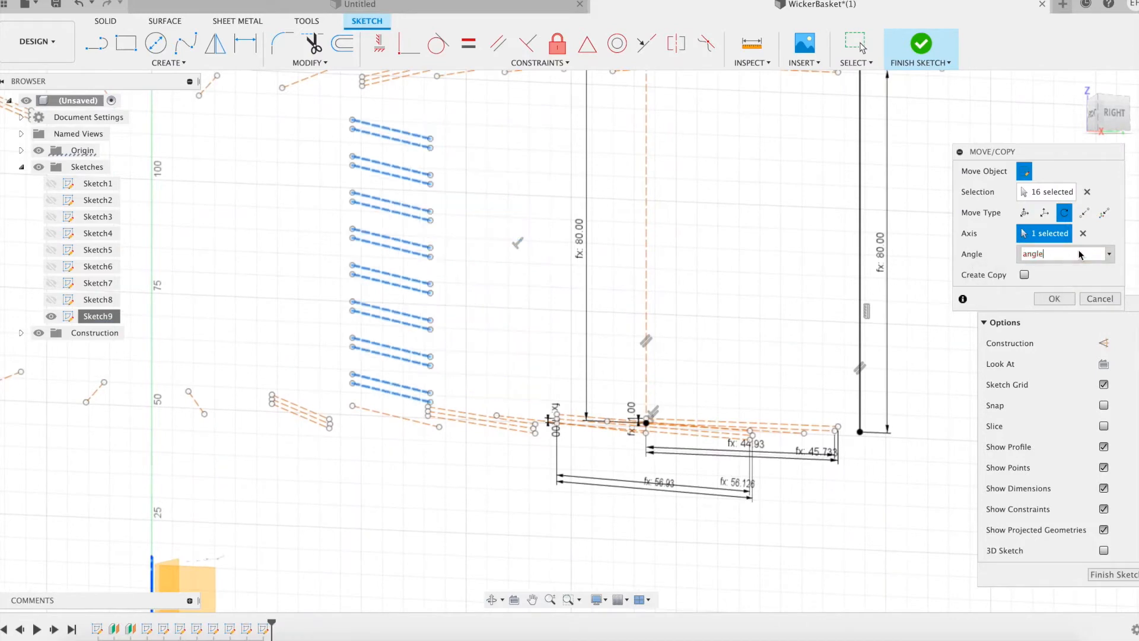
key("Return")
Rotate the upper seven pairs (14 lines) of the stack about the Z axis by angle*4
middle_click_drag(973, 244, 923, 243, "shift")
key("m")
left_click(1064, 212)
left_click_drag(442, 152, 416, 403)
middle_click_drag(508, 312, 636, 275)
left_click(231, 578)
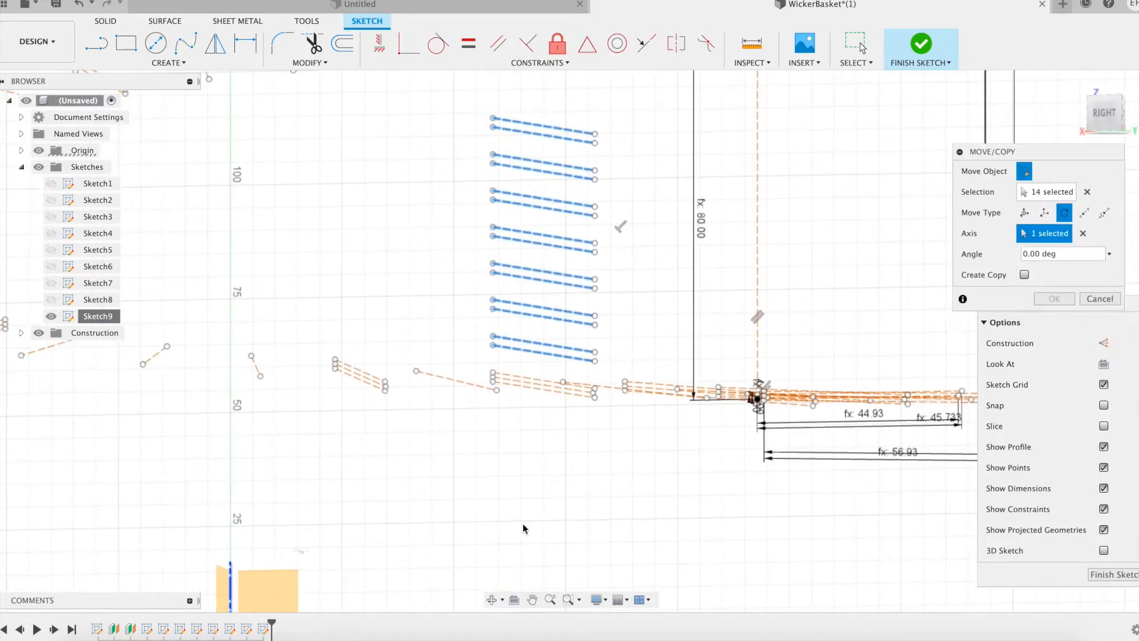
middle_click_drag(524, 525, 445, 521, "shift")
left_click(1066, 260)
type("angle*4")
key("Return")
Rotate the upper six pairs (12 lines) of the stack about the Z axis by angle*4
middle_click_drag(920, 258, 875, 261, "shift")
key("m")
left_click(1064, 212)
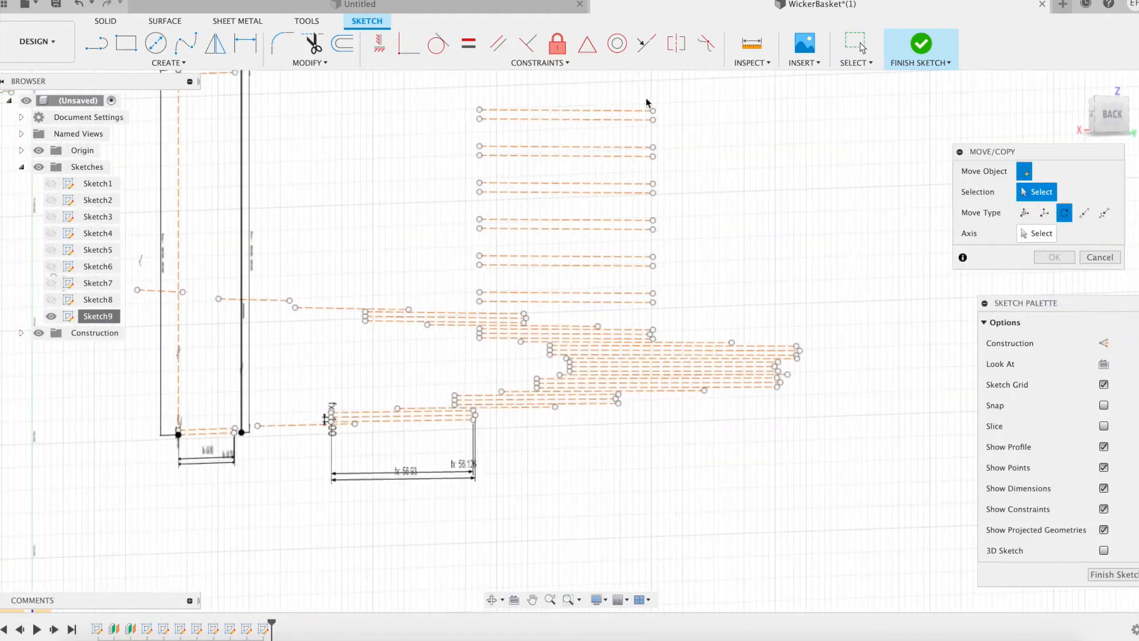
left_click_drag(585, 99, 553, 306)
left_click(238, 580)
left_click(1077, 260)
type("angle*4")
key("Return")
middle_click_drag(931, 247, 877, 234, "shift")
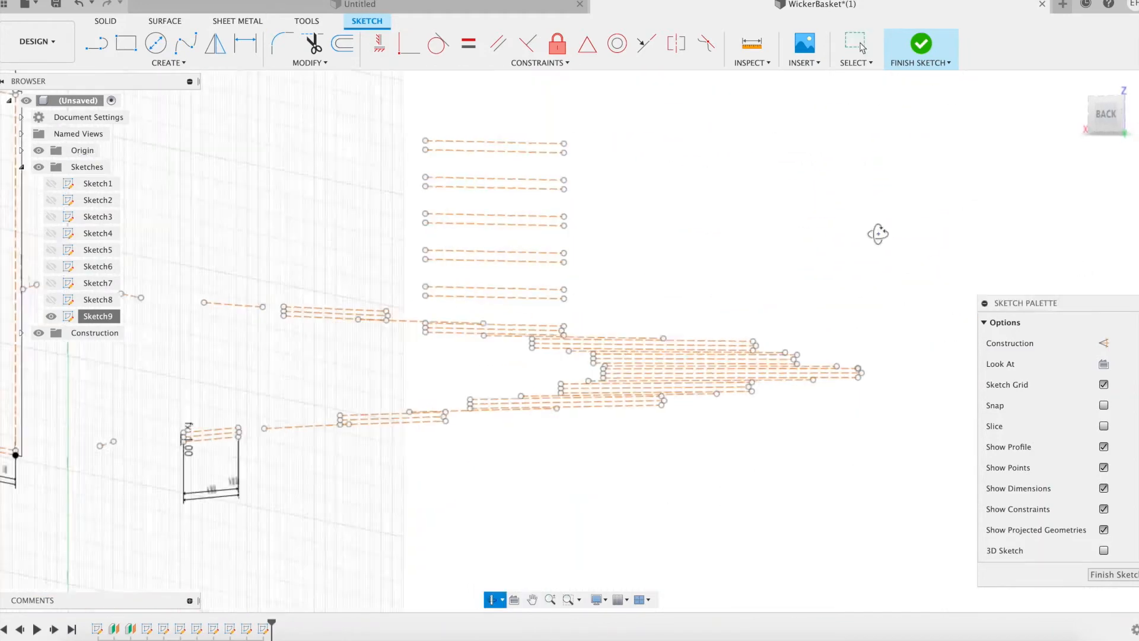
Rotate the upper five pairs (10 lines) of the stack about the Z axis by angle*4
key("m")
left_click(1063, 212)
left_click_drag(632, 125, 595, 312)
left_click(1049, 235)
left_click(224, 584)
left_click(1063, 257)
type("angle*4")
key("Return")
Rotate the upper four pairs (8 lines) of the stack about the Z axis by angle*4
middle_click_drag(919, 237, 859, 196, "shift")
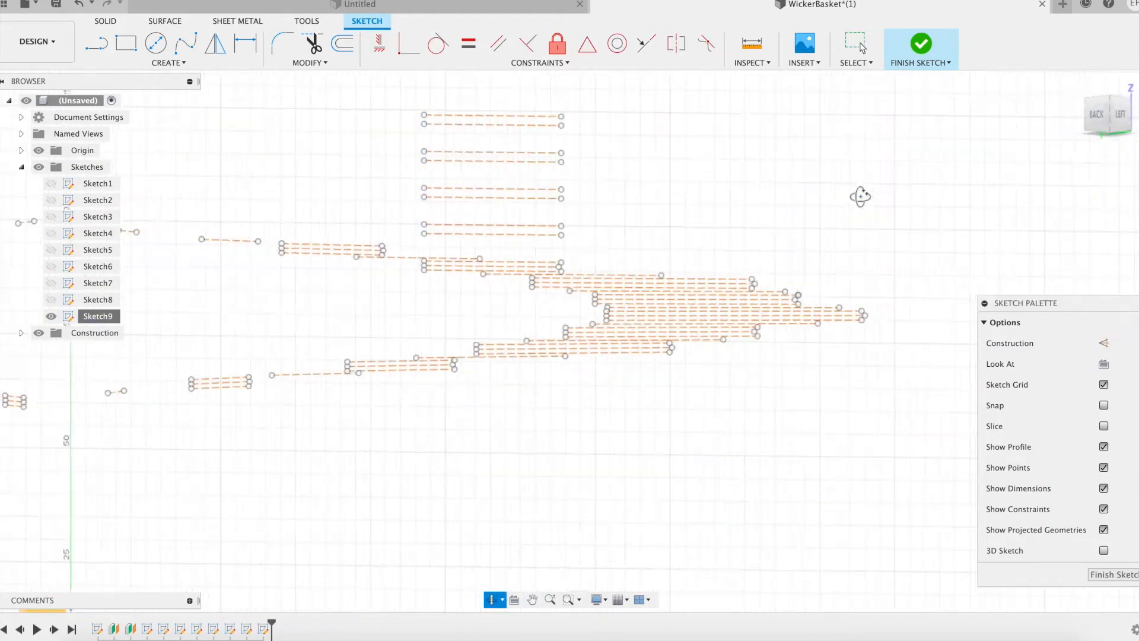
key("m")
left_click_drag(710, 296, 708, 299)
left_click(340, 588)
type("angle*4")
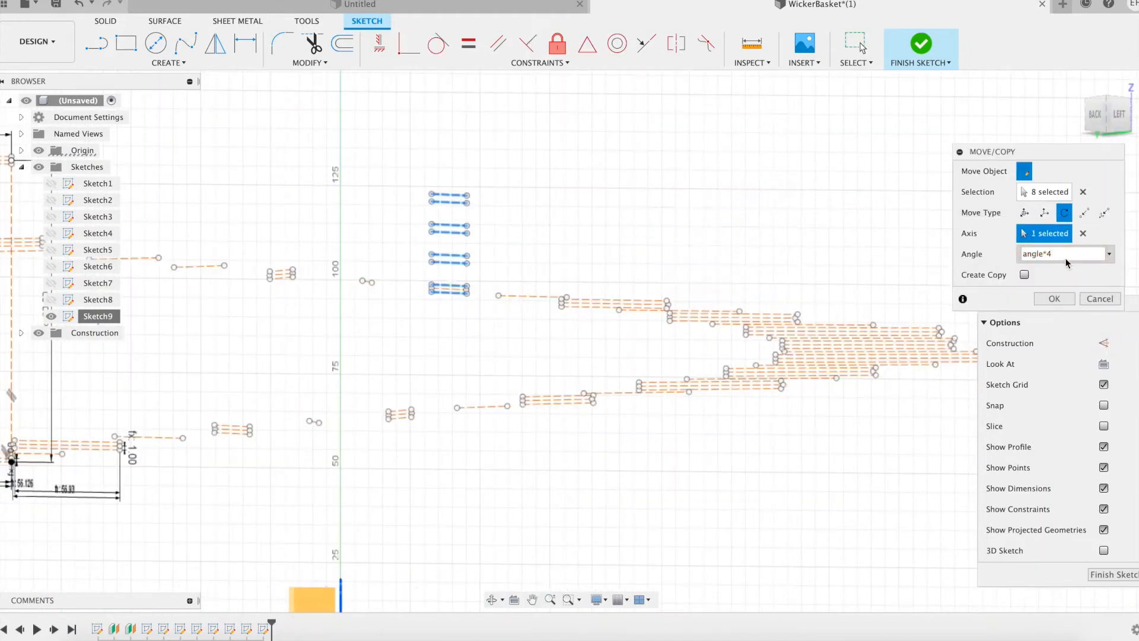
key("Return")
Rotate the upper three pairs (6 lines) of the stack about the Z axis by angle*4
middle_click_drag(869, 199, 811, 186, "shift")
key("m")
left_click(1064, 213)
left_click_drag(660, 174, 638, 260)
left_click(1037, 234)
left_click(238, 587)
double_click(1063, 253)
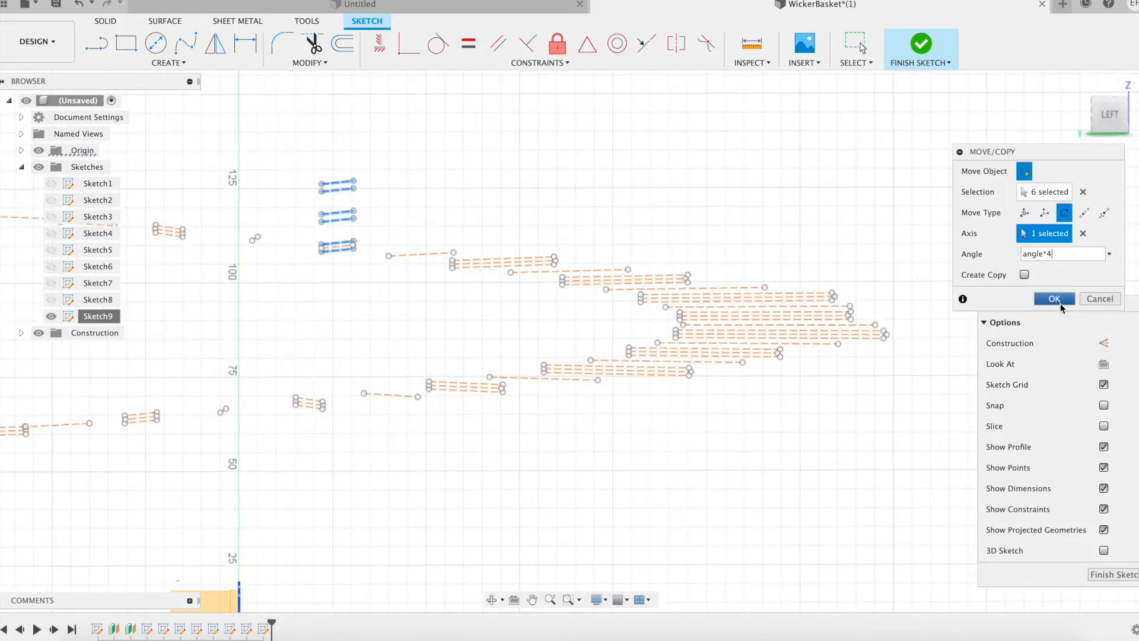
left_click(1059, 304)
Rotate the upper two pairs (4 lines) of the stack about the Z axis to continue the fan's even spacing
middle_click_drag(960, 279, 900, 292, "shift")
key("m")
left_click(1064, 213)
left_click_drag(854, 230, 835, 290)
left_click(1037, 233)
middle_click_drag(526, 570, 639, 492)
left_click(1061, 254)
type("an")
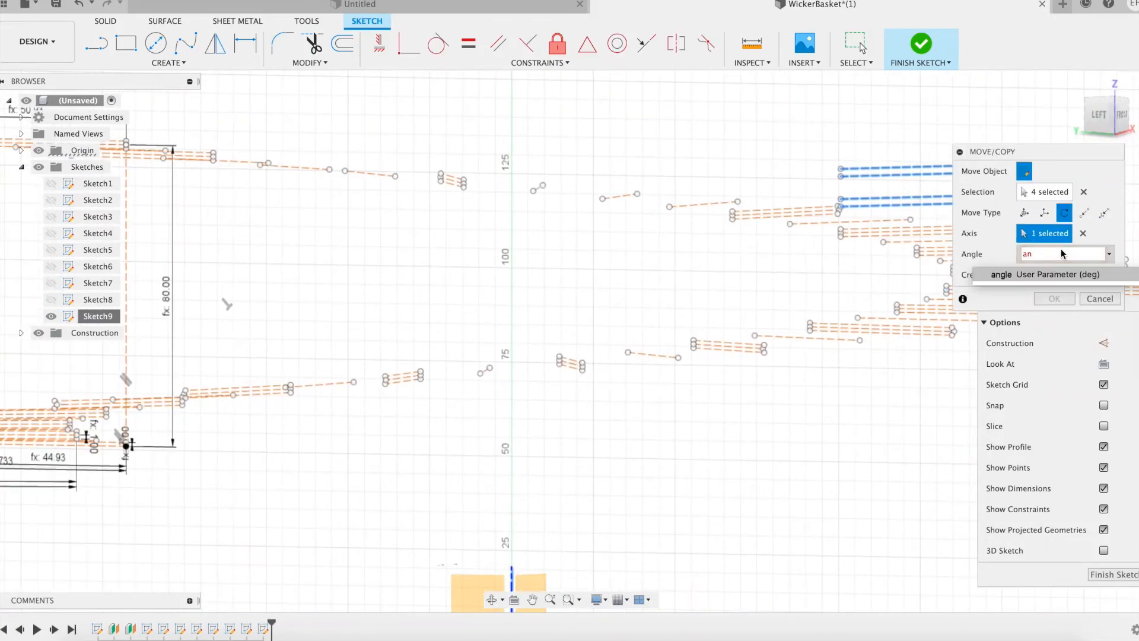
type("gle*5")
key("Return")
Rotate the topmost pair (2 lines) of the stack about the Z axis to complete the evenly spaced fan
middle_click_drag(890, 296, 831, 285, "shift")
key("m")
left_click_drag(893, 184, 778, 208)
left_click(1037, 233)
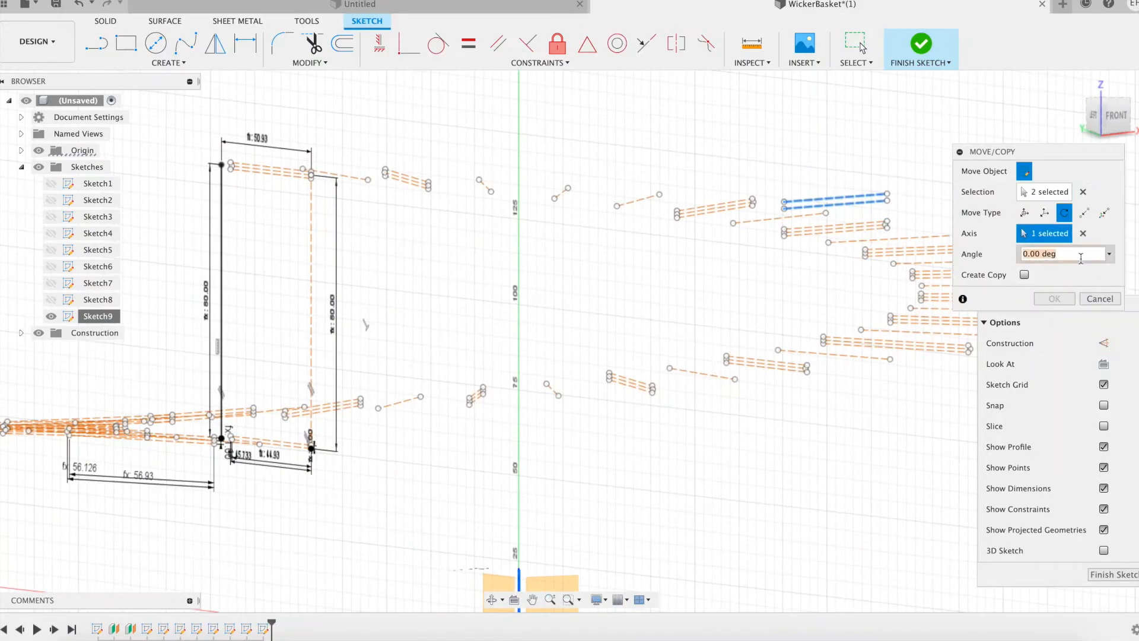
left_click(1081, 257)
type("angle*6")
key("Return")
Rotate the top line of each stacked group (20 lines) about the Z axis, one position beyond the neighbouring single line
middle_click_drag(1080, 258, 902, 267, "shift")
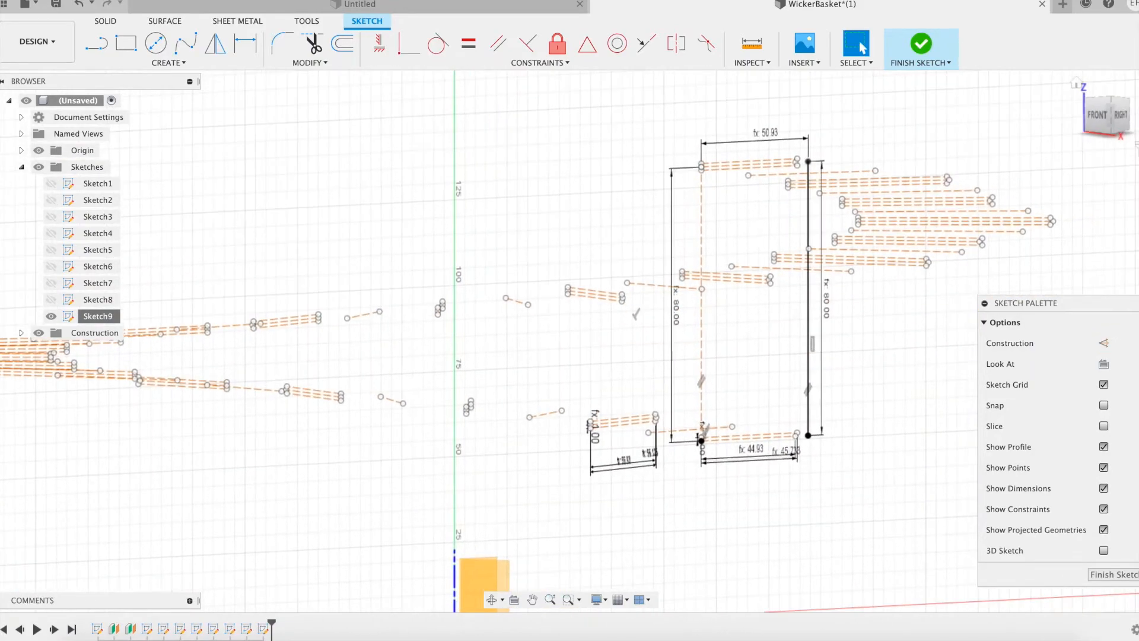
mouse_move(926, 178)
middle_mouse_down("shift")
mouse_move(903, 187)
mouse_move(822, 313)
mouse_move(712, 386)
middle_mouse_up("shift")
scroll(659, 438, "up", 5)
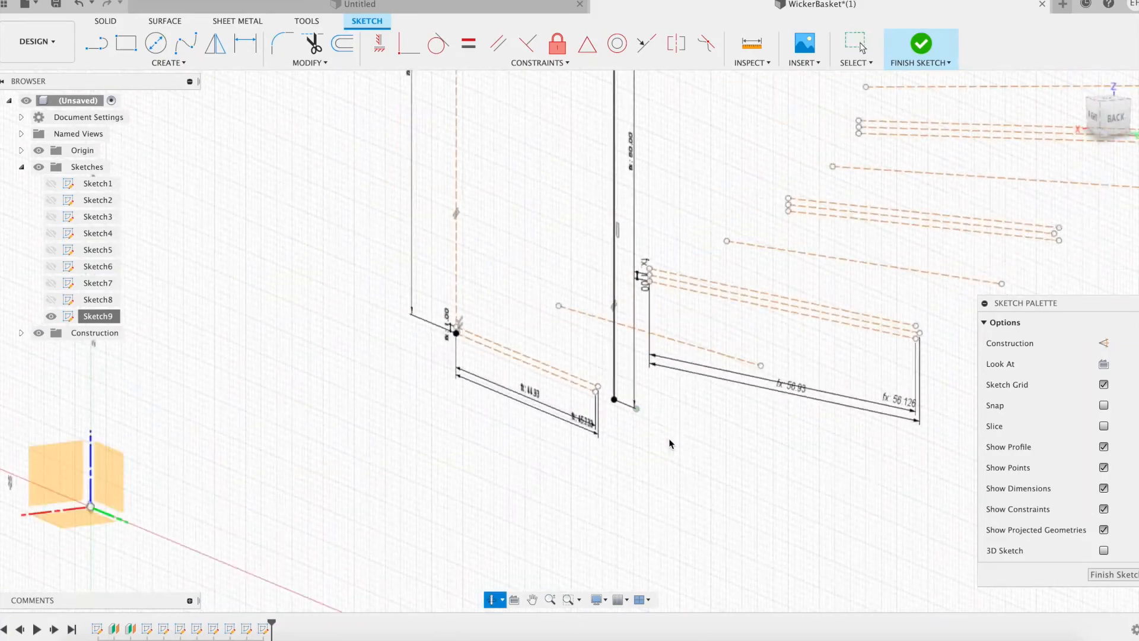
key("m")
middle_click_drag(611, 400, 559, 432)
left_click(841, 354)
middle_click_drag(841, 356, 611, 437)
left_click(750, 337)
left_click(908, 245)
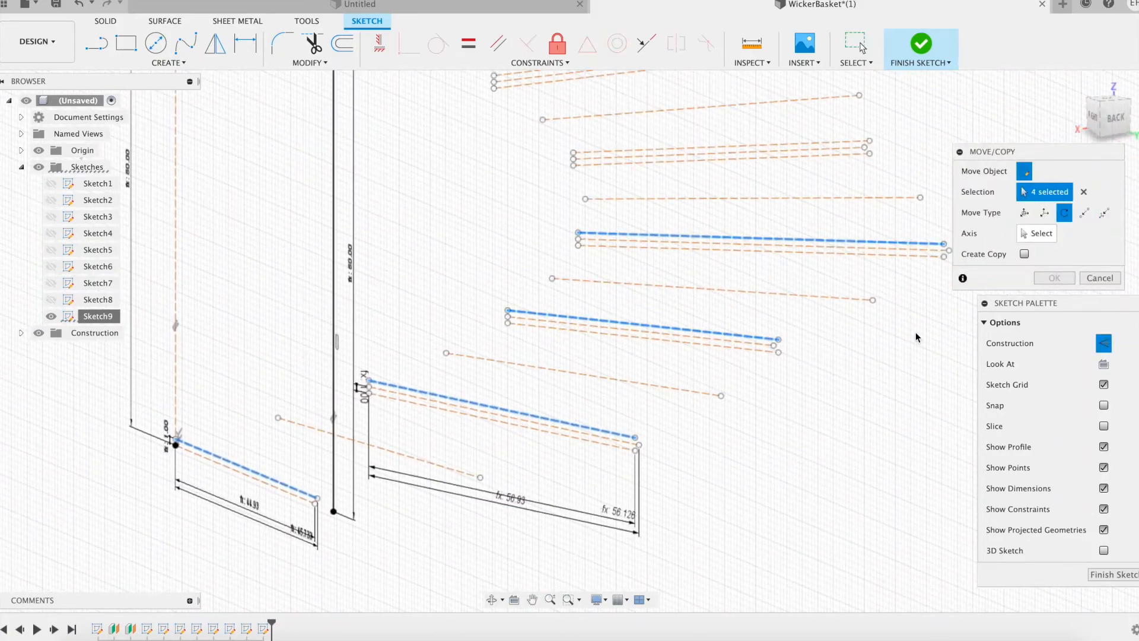
mouse_move(918, 336)
middle_mouse_down("shift")
mouse_move(784, 231)
mouse_move(875, 455)
middle_mouse_up("shift")
left_click(771, 381)
left_click(715, 294)
middle_click_drag(625, 171, 540, 178, "shift")
left_click(641, 276)
left_click(537, 181)
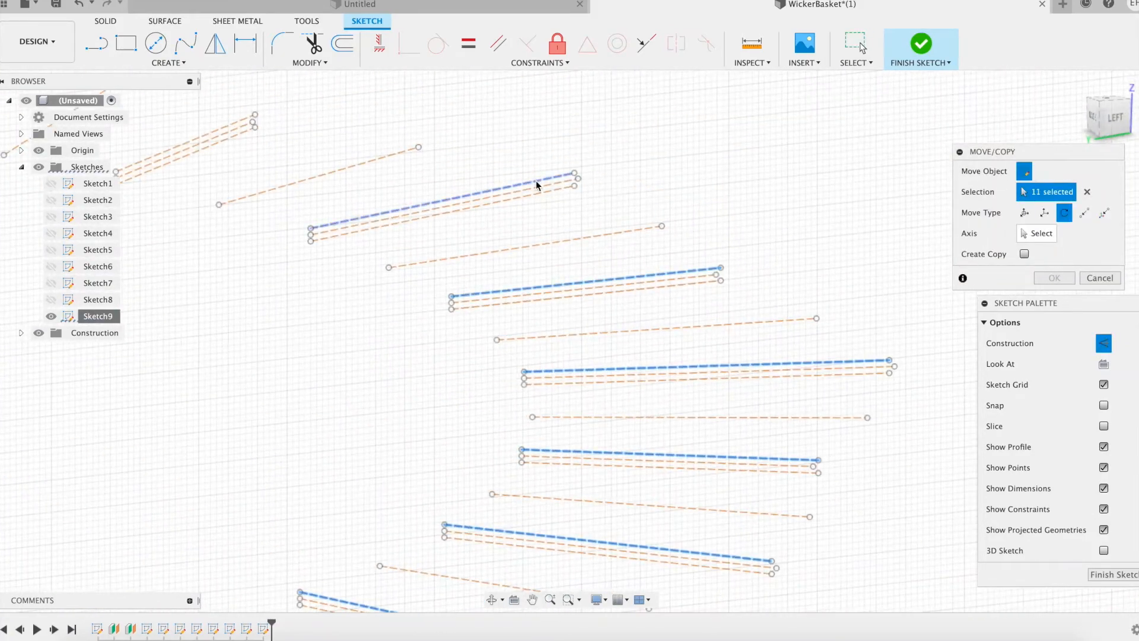
mouse_move(781, 178)
middle_mouse_down("shift")
mouse_move(859, 232)
mouse_move(779, 143)
middle_mouse_up("shift")
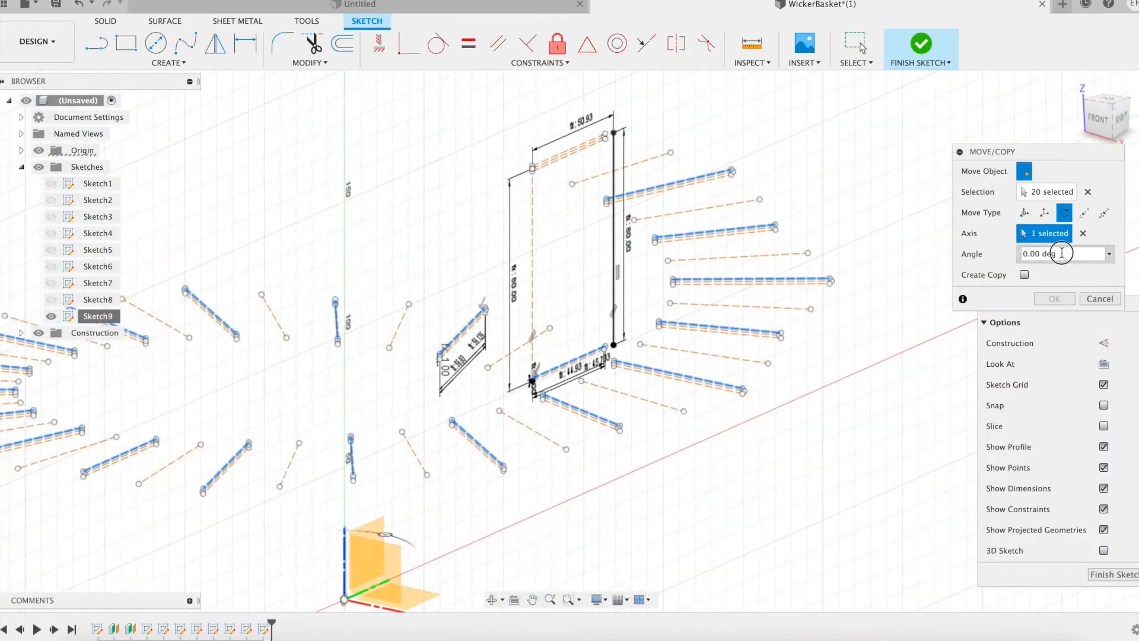
key("Escape")
Rotate the lower line of each remaining close pair (20 lines) around the fan about the Z axis by angle*3
middle_click_drag(1063, 256, 967, 260, "shift")
middle_click_drag(825, 329, 802, 317, "shift")
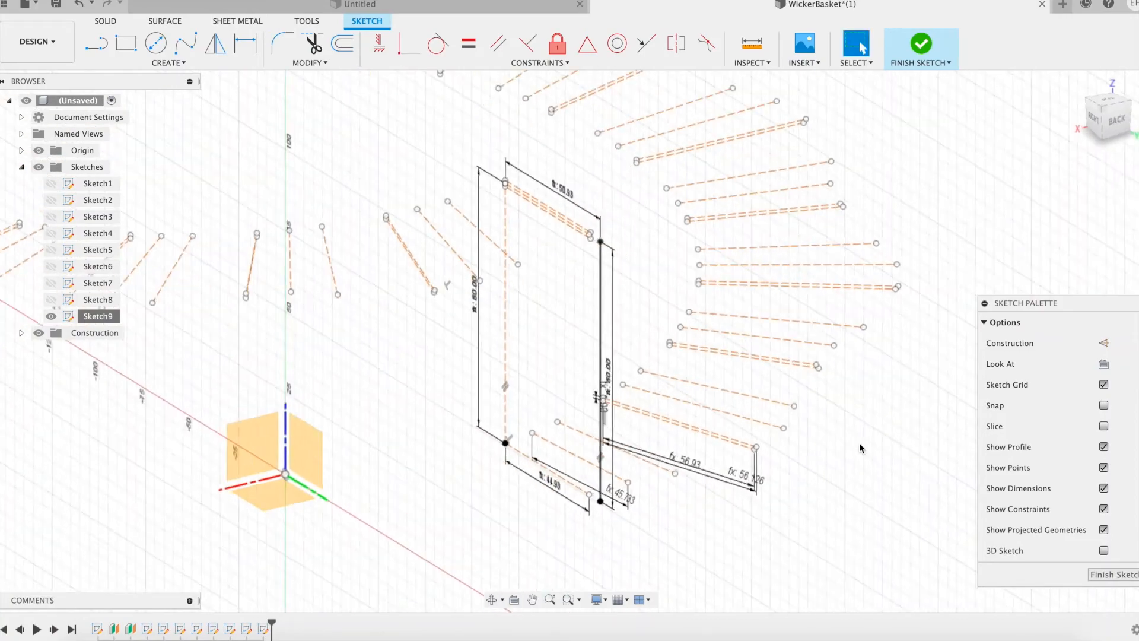
key("m")
left_click(727, 440)
left_click(782, 361)
left_click(798, 286)
left_click(815, 212)
left_click(769, 131)
scroll(764, 159, "down", 3)
scroll(748, 286, "up", 5)
middle_click_drag(749, 285, 817, 241, "shift")
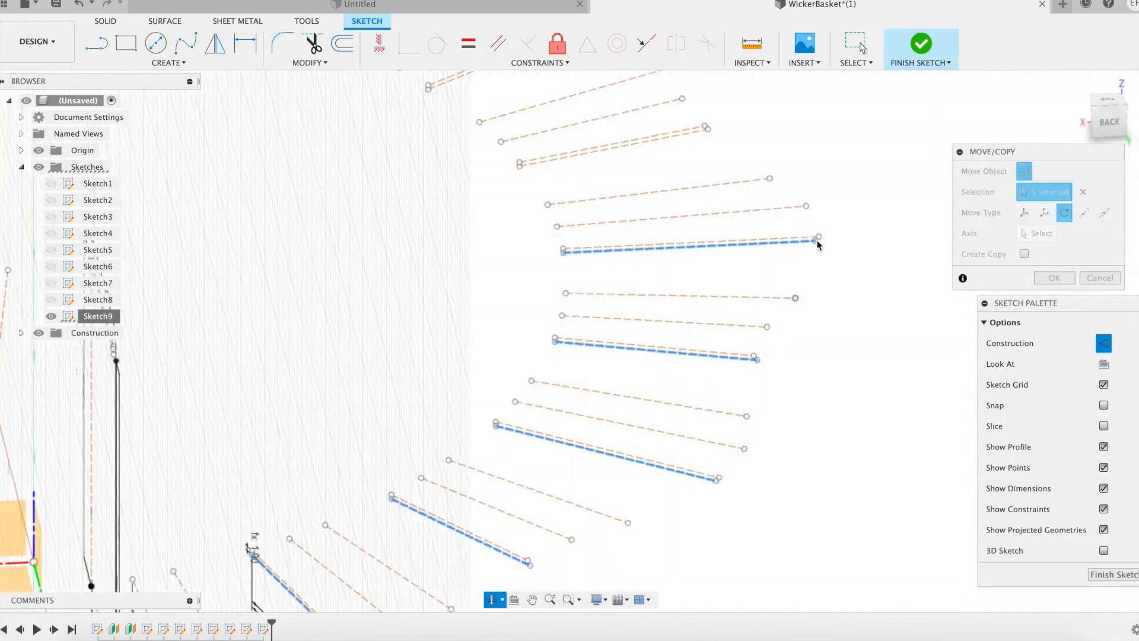
left_click(700, 237)
left_click(605, 196)
left_click(572, 320)
mouse_move(606, 204)
middle_mouse_down("shift")
mouse_move(572, 285)
mouse_move(700, 178)
middle_mouse_up("shift")
left_click(748, 111)
middle_click_drag(749, 87, 827, 191, "shift")
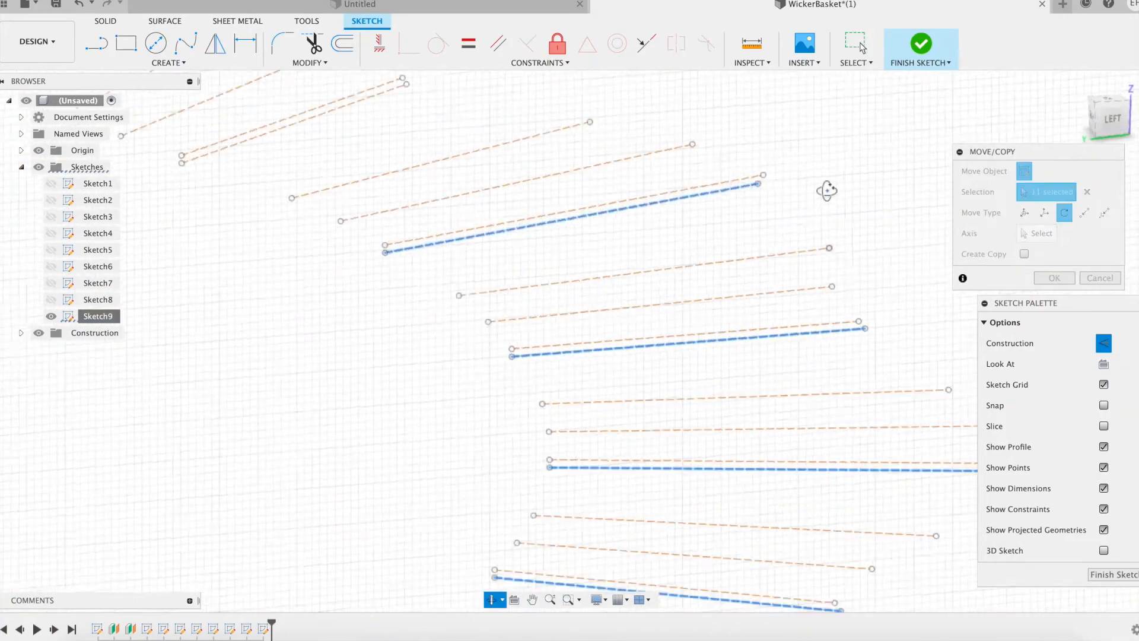
left_click(730, 189)
left_click(436, 238)
middle_click_drag(633, 237, 712, 196, "shift")
left_click(483, 142)
middle_click_drag(483, 148, 617, 160, "shift")
left_click(611, 179)
middle_click_drag(712, 156, 831, 261, "shift")
left_click(831, 291)
middle_click_drag(832, 216, 829, 309, "shift")
left_click(829, 350)
left_click(759, 230)
left_click(1037, 233)
scroll(790, 395, "down", 3)
scroll(790, 396, "down", 5)
left_click(365, 504)
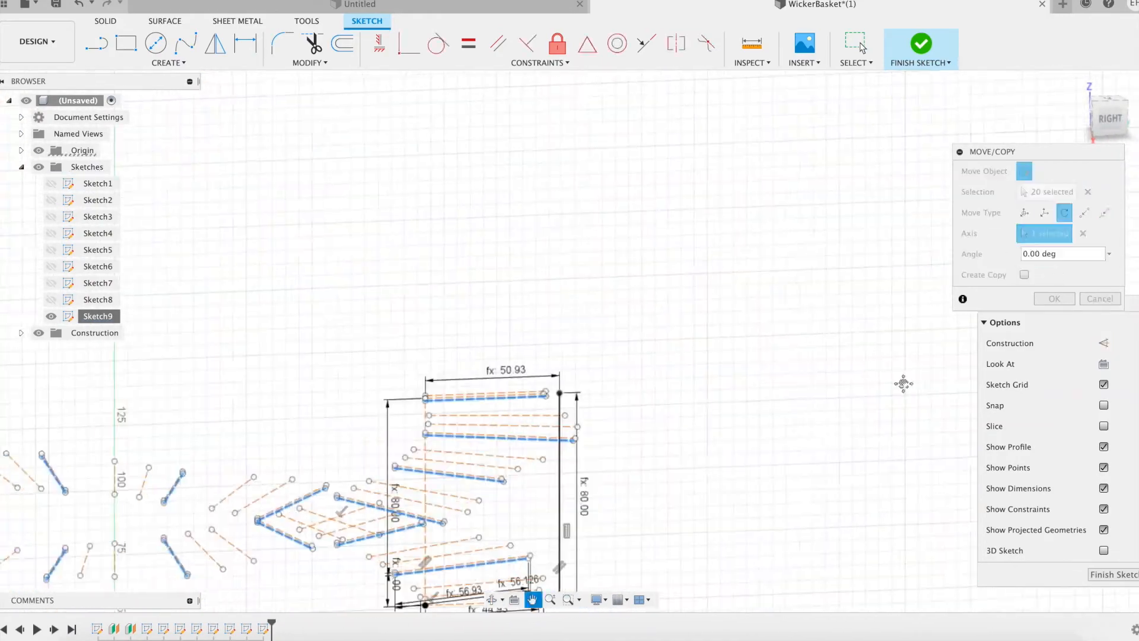
middle_click_drag(902, 384, 1075, 363)
type("angle*3")
left_click(1055, 299)
Examine the spacing of the construction lines around the ring from above and at close range
scroll(771, 356, "up", 3)
middle_click_drag(772, 362, 800, 372, "shift")
scroll(772, 333, "down", 4)
middle_click_drag(647, 243, 791, 421)
left_click(1101, 121)
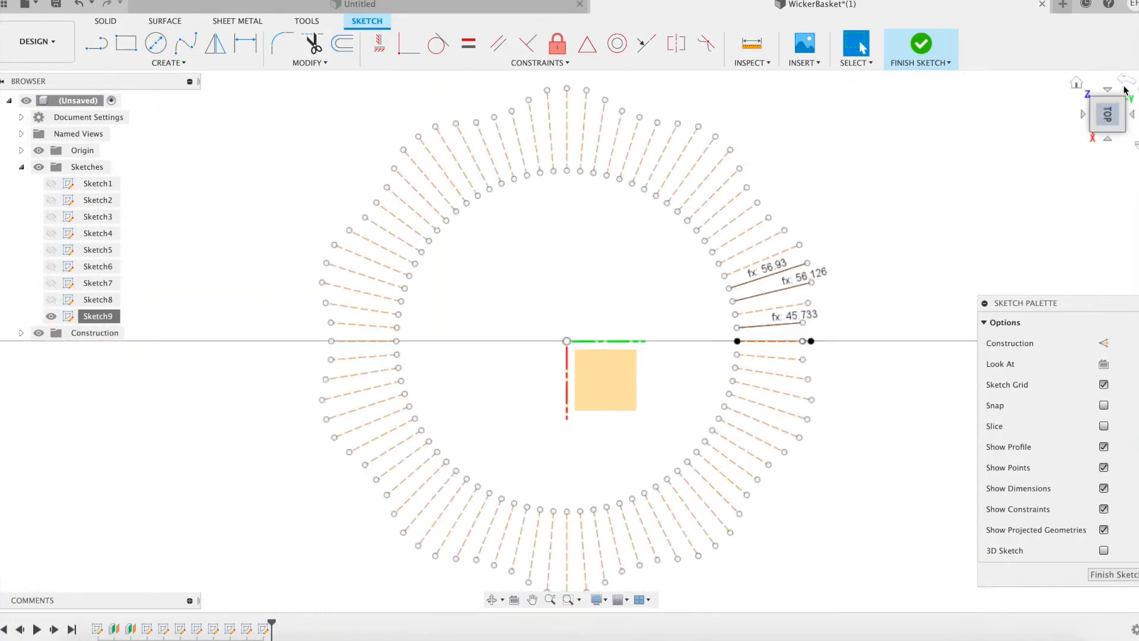
left_click(1108, 141)
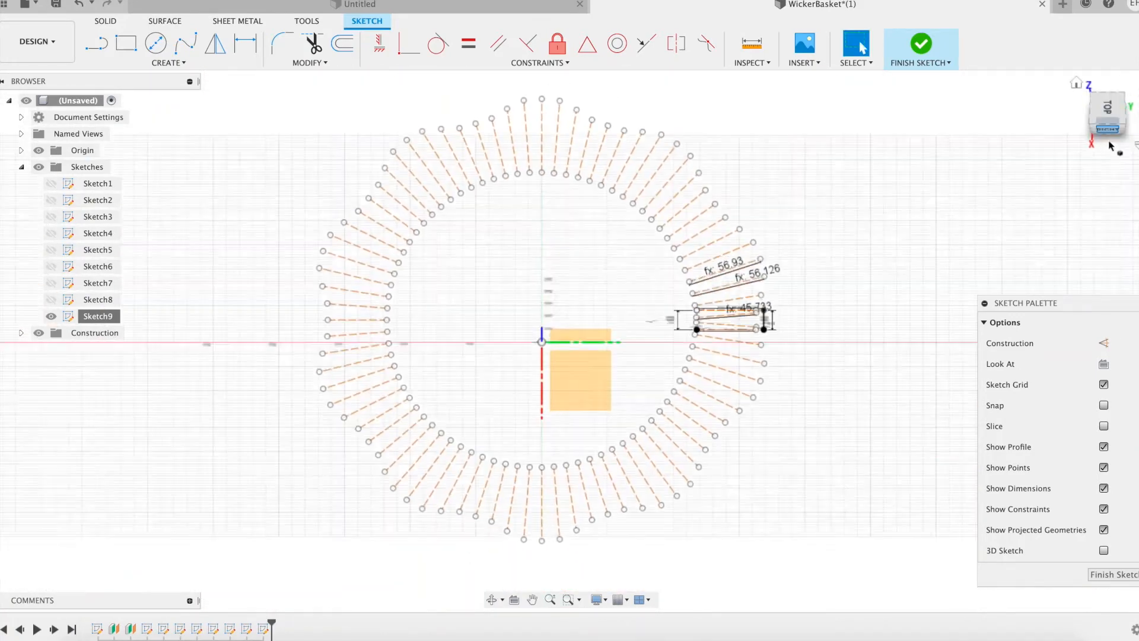
mouse_move(951, 254)
middle_mouse_down("shift")
mouse_move(870, 290)
mouse_move(667, 330)
mouse_move(676, 281)
mouse_move(693, 279)
mouse_move(686, 255)
mouse_move(666, 249)
mouse_move(651, 264)
mouse_move(706, 276)
middle_mouse_up("shift")
scroll(676, 314, "up", 5)
scroll(677, 280, "down", 3)
scroll(677, 280, "up", 5)
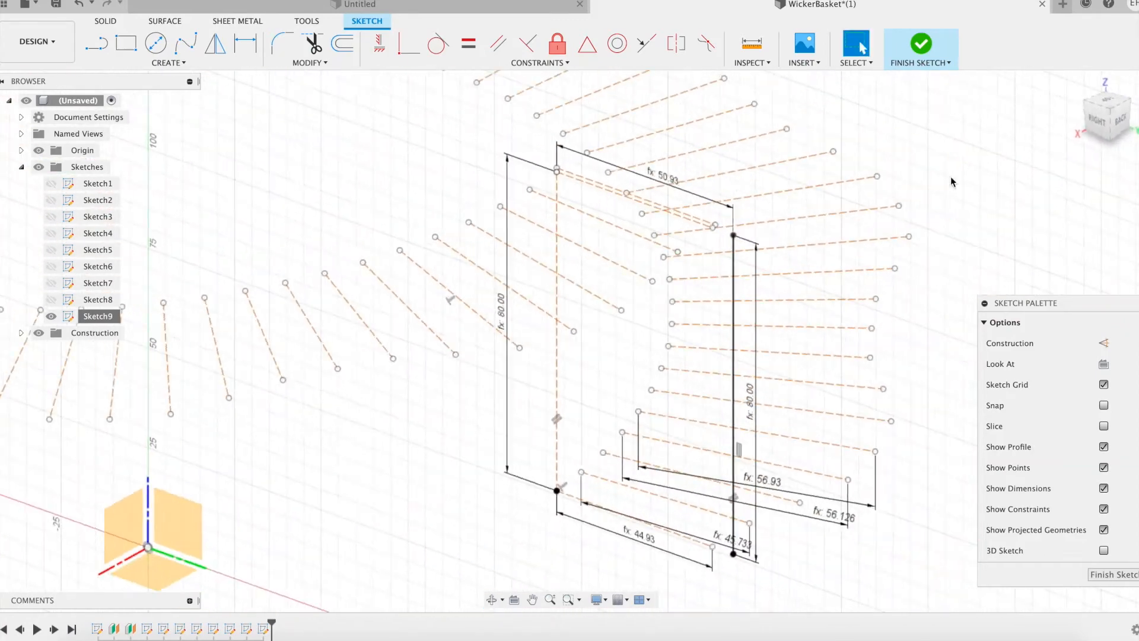
Finish editing the sketch and show Sketch3 through Sketch8 together with Sketch9
left_click(922, 45)
left_click(51, 300)
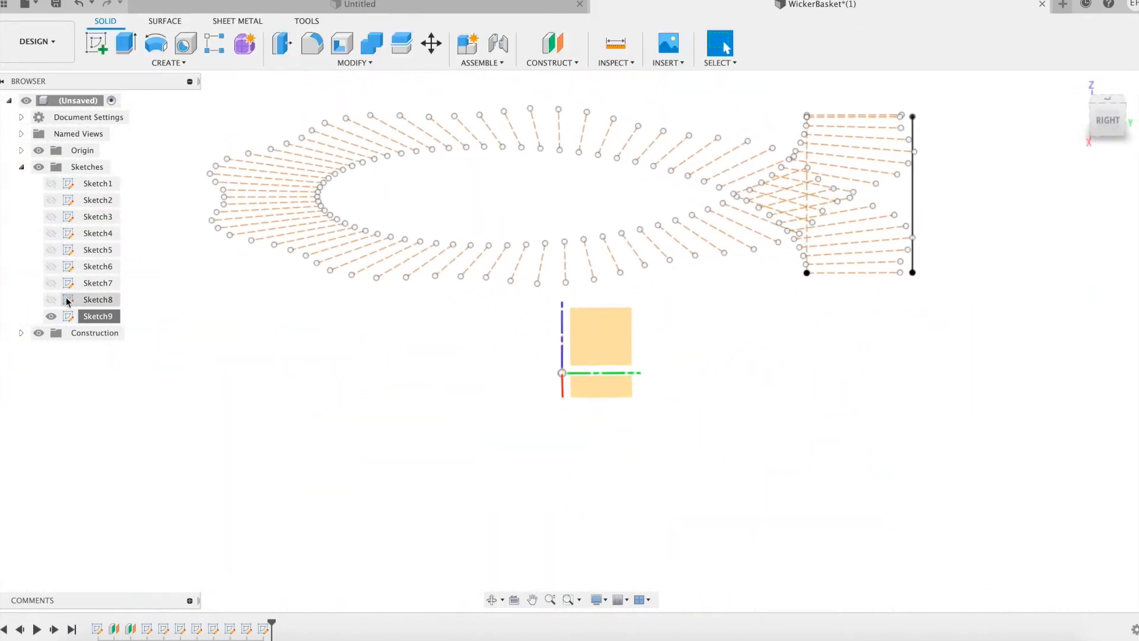
left_click(51, 284)
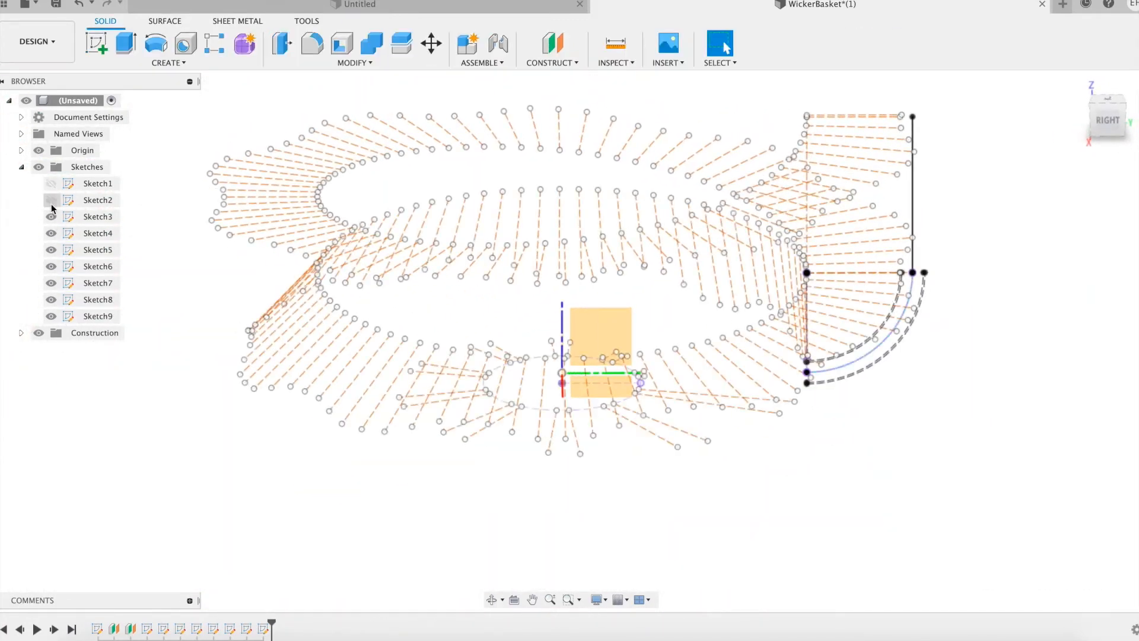
middle_click_drag(148, 285, 581, 321, "shift")
left_click(1108, 116)
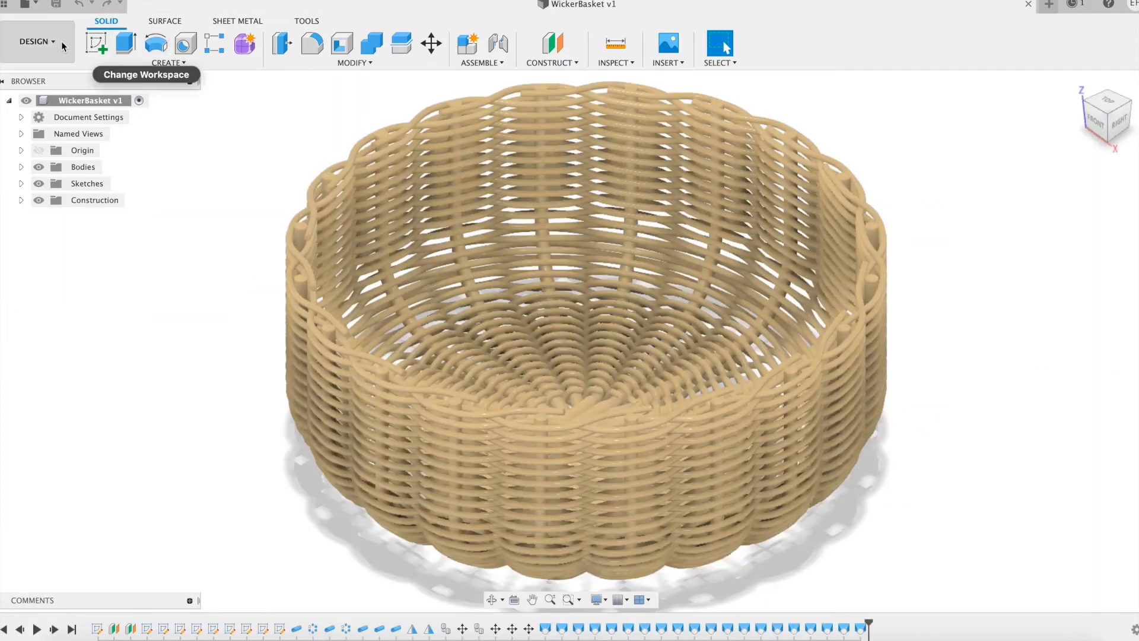
Switch to the Render workspace and set the scene's solid background color to RGB 99, 129, 121
left_click(37, 42)
left_click(44, 125)
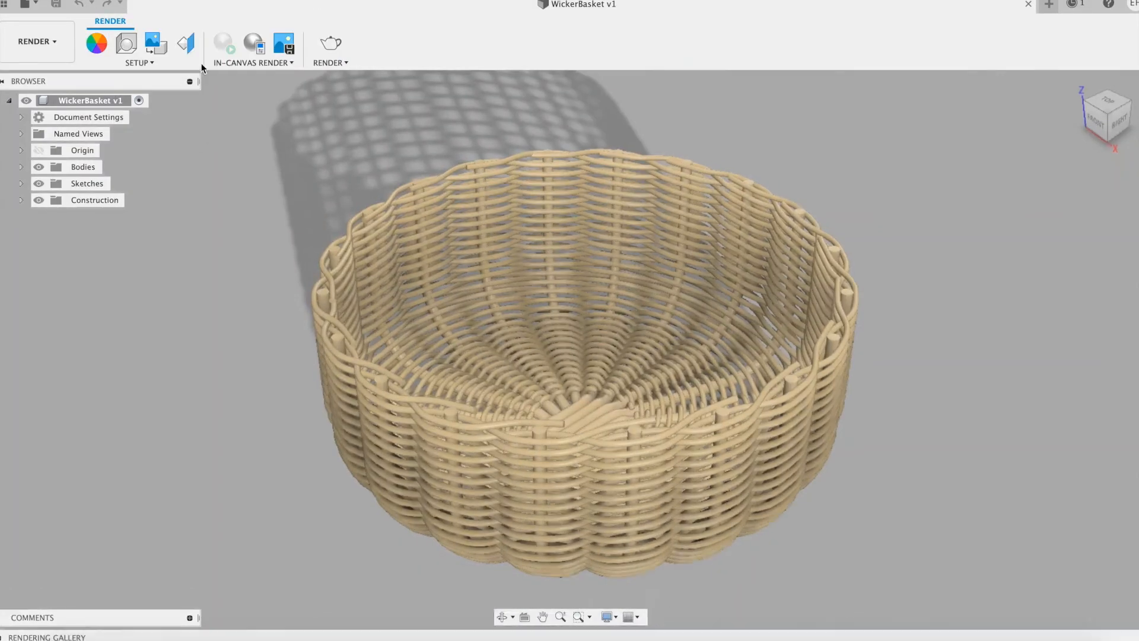
left_click(126, 45)
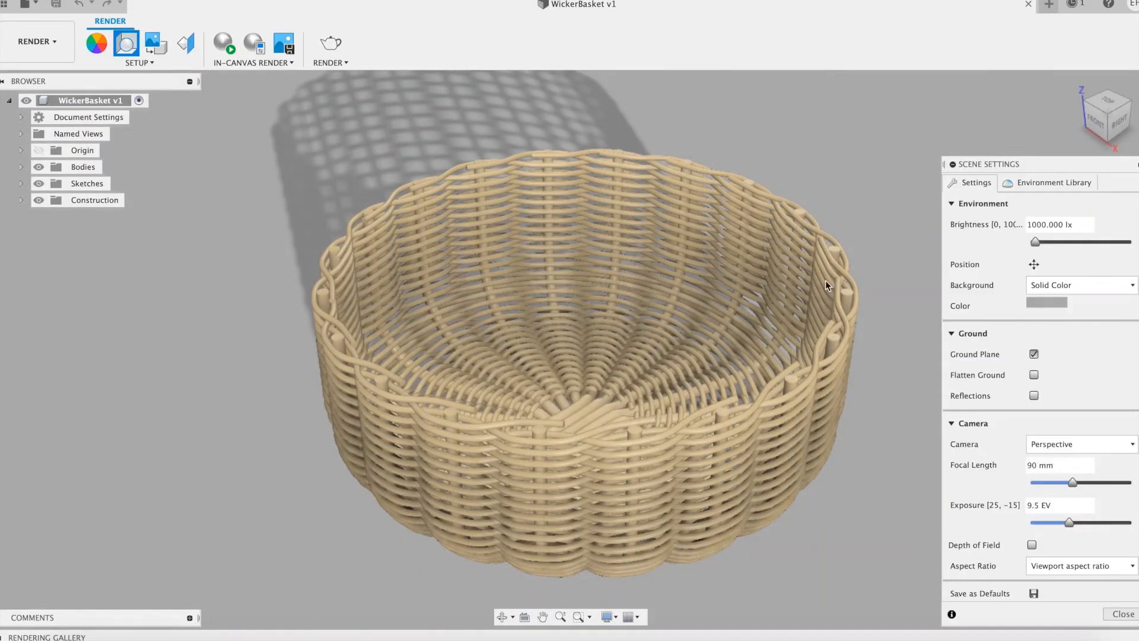
left_click(1045, 303)
left_click(870, 176)
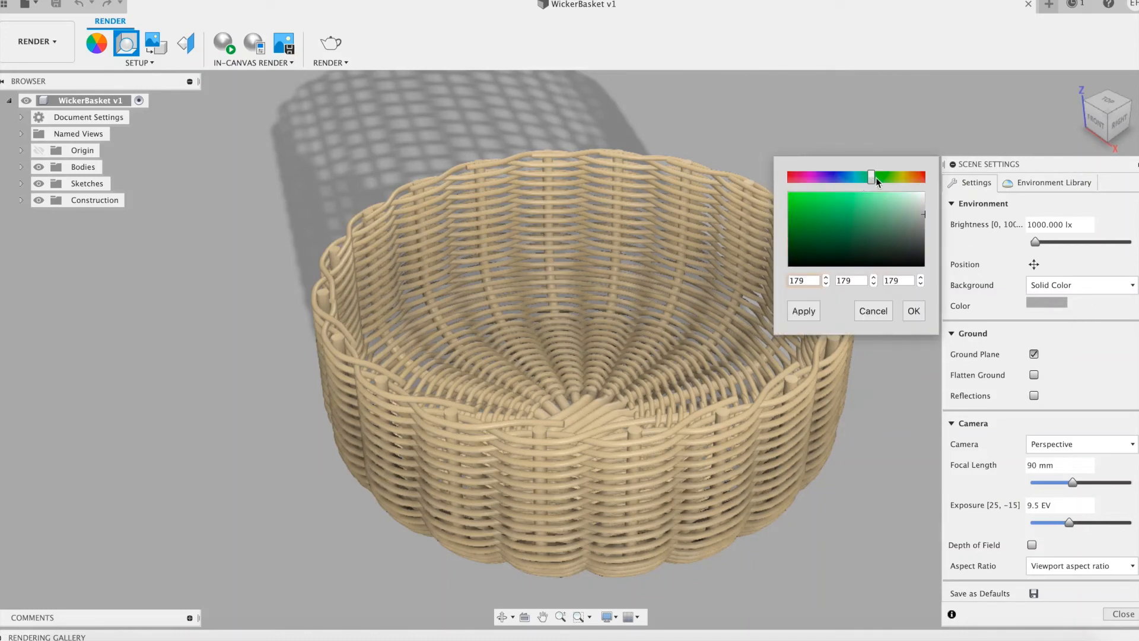
left_click(861, 176)
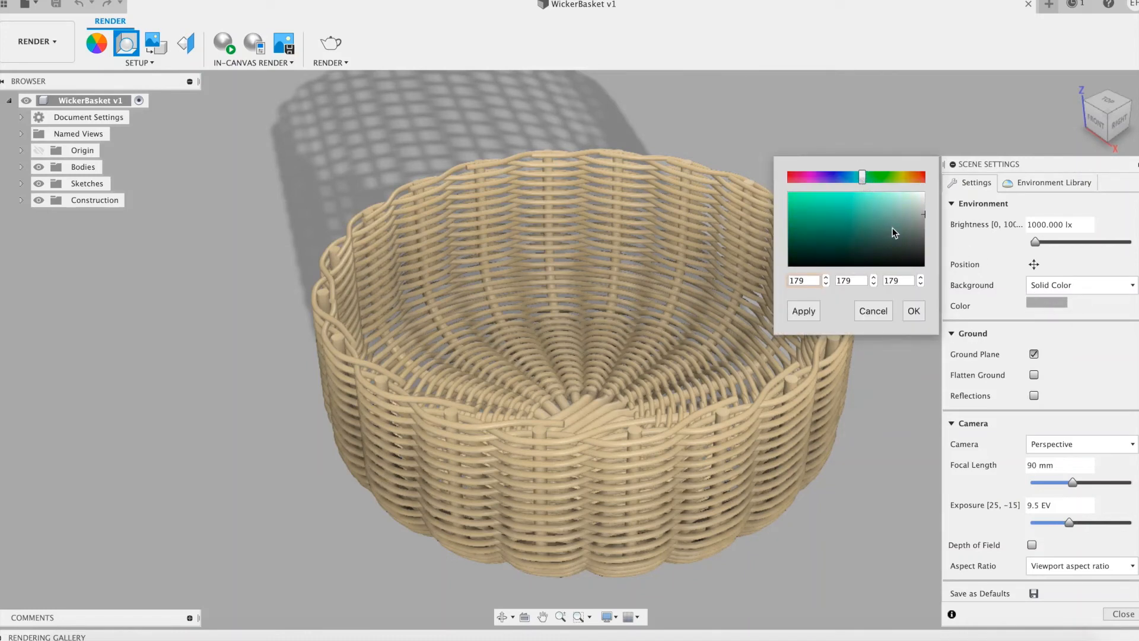
left_click(806, 311)
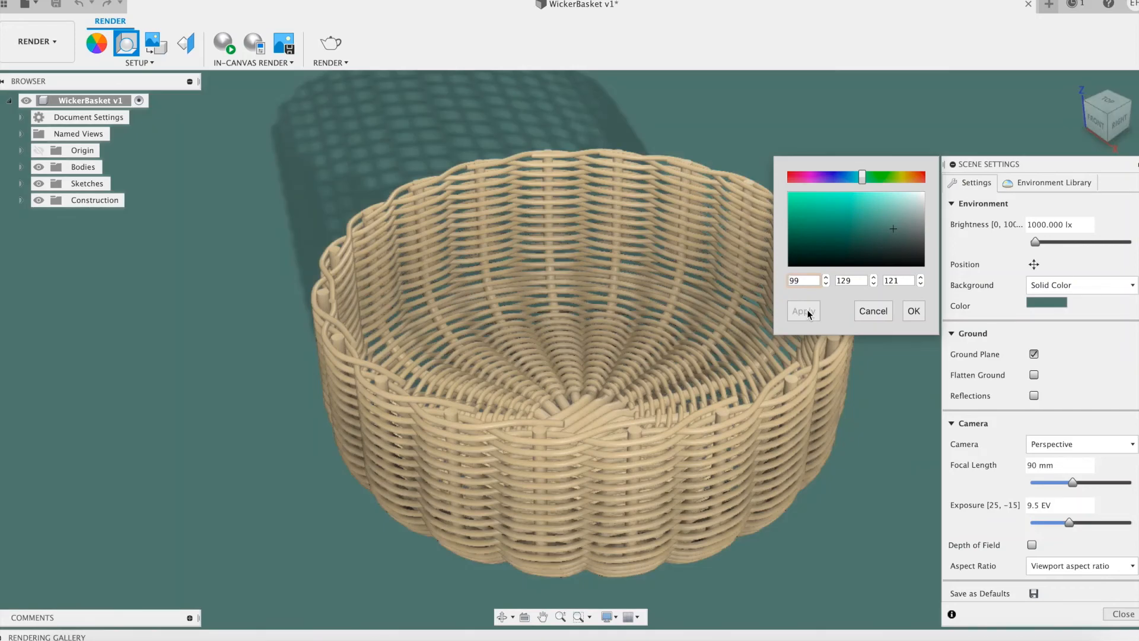
left_click(922, 313)
left_click(1122, 614)
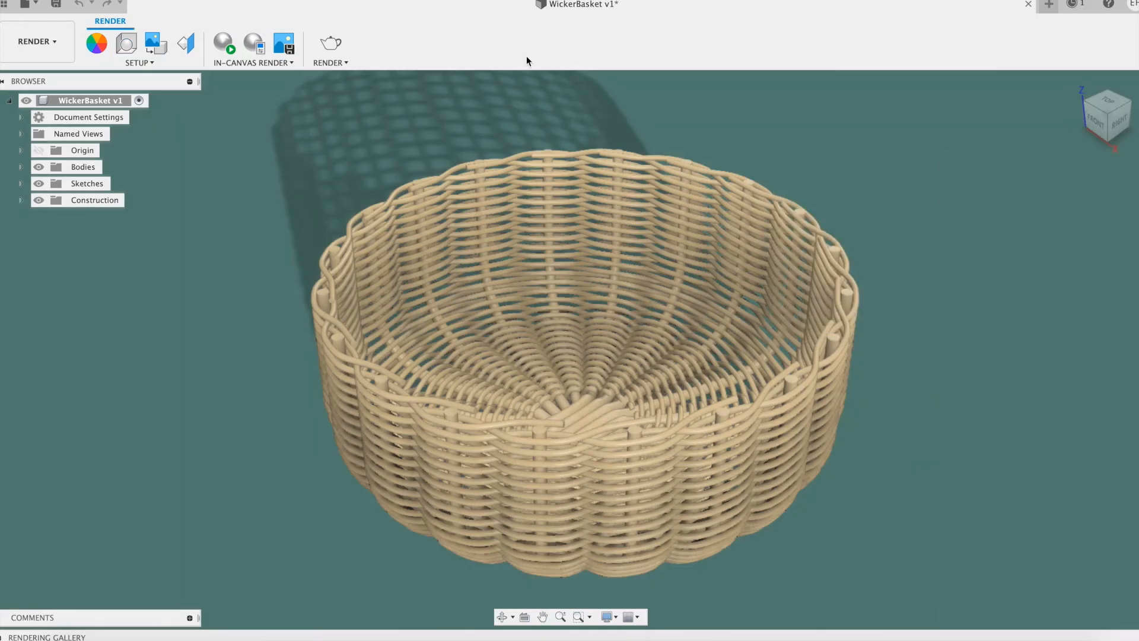